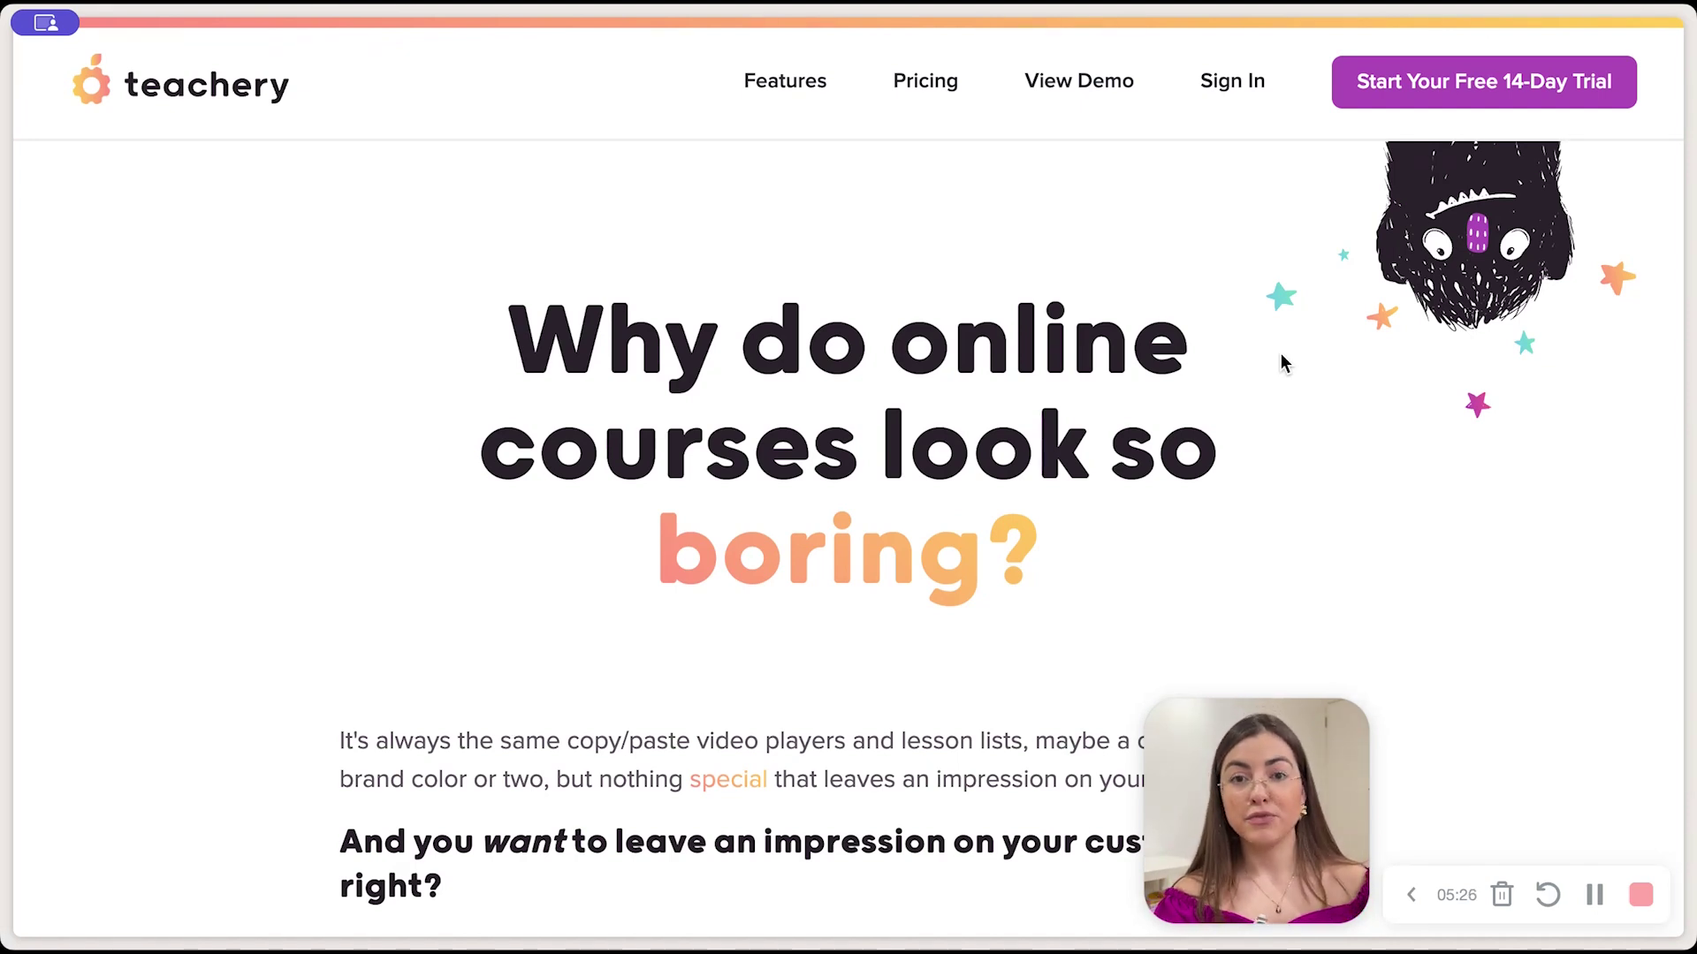
- Look through the Teachery homepage's pitch for branded online courses
scroll(1280, 353, down, 10)
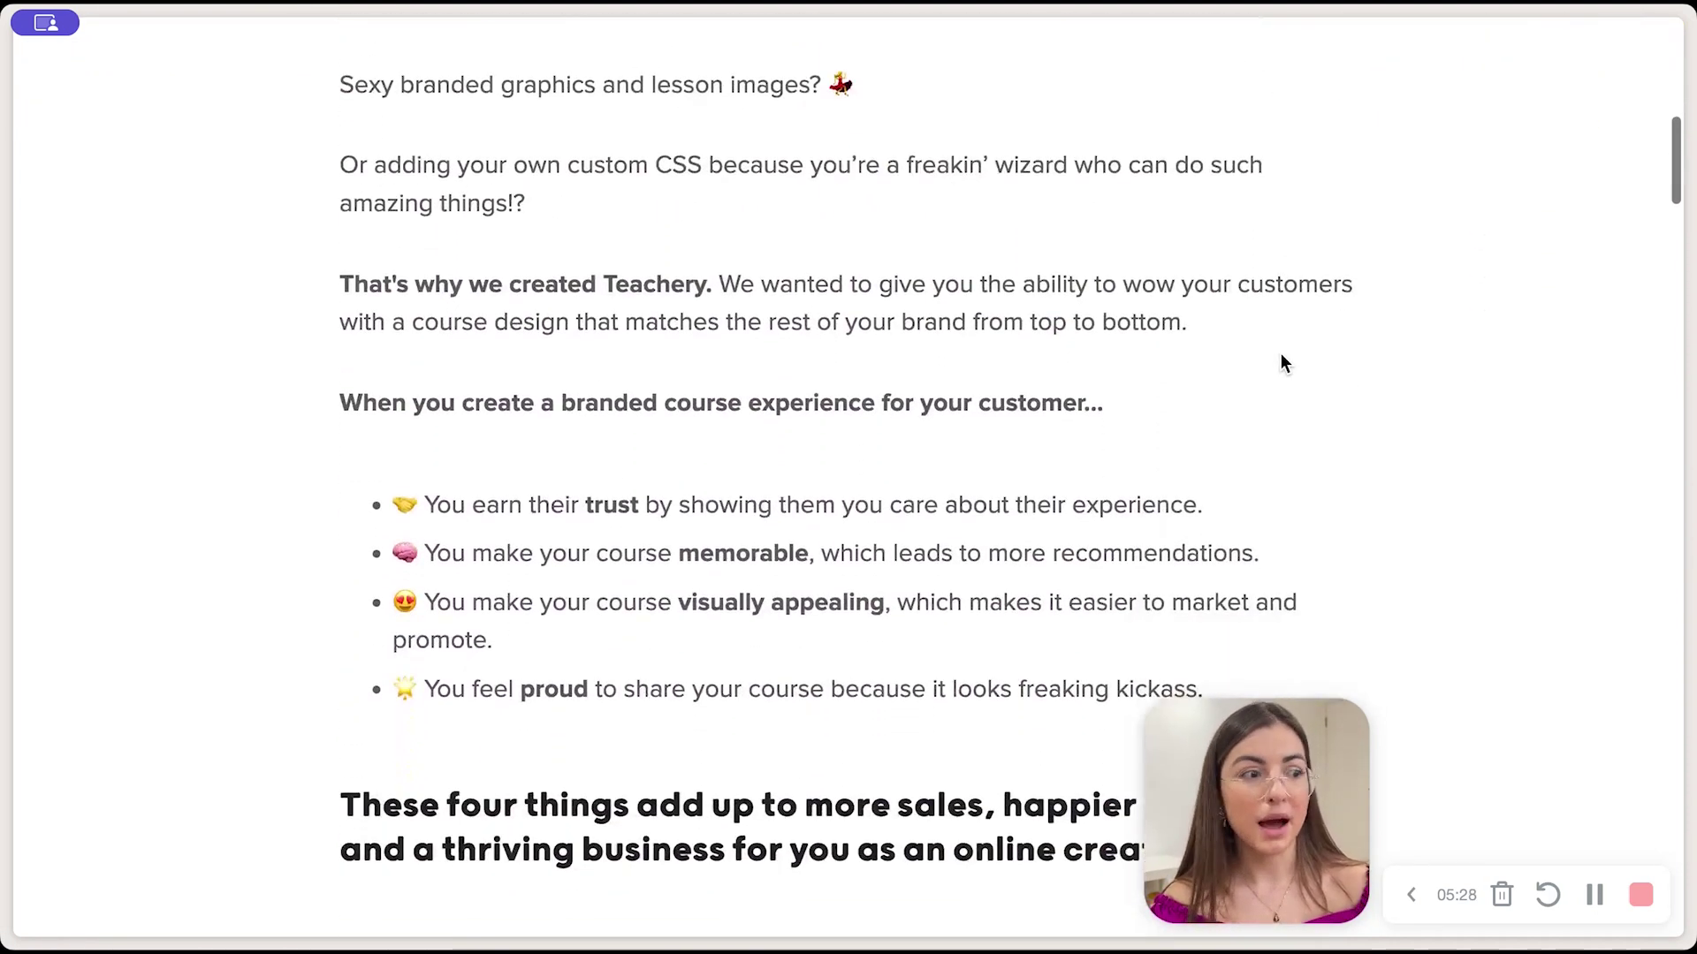
scroll(1280, 354, up, 12)
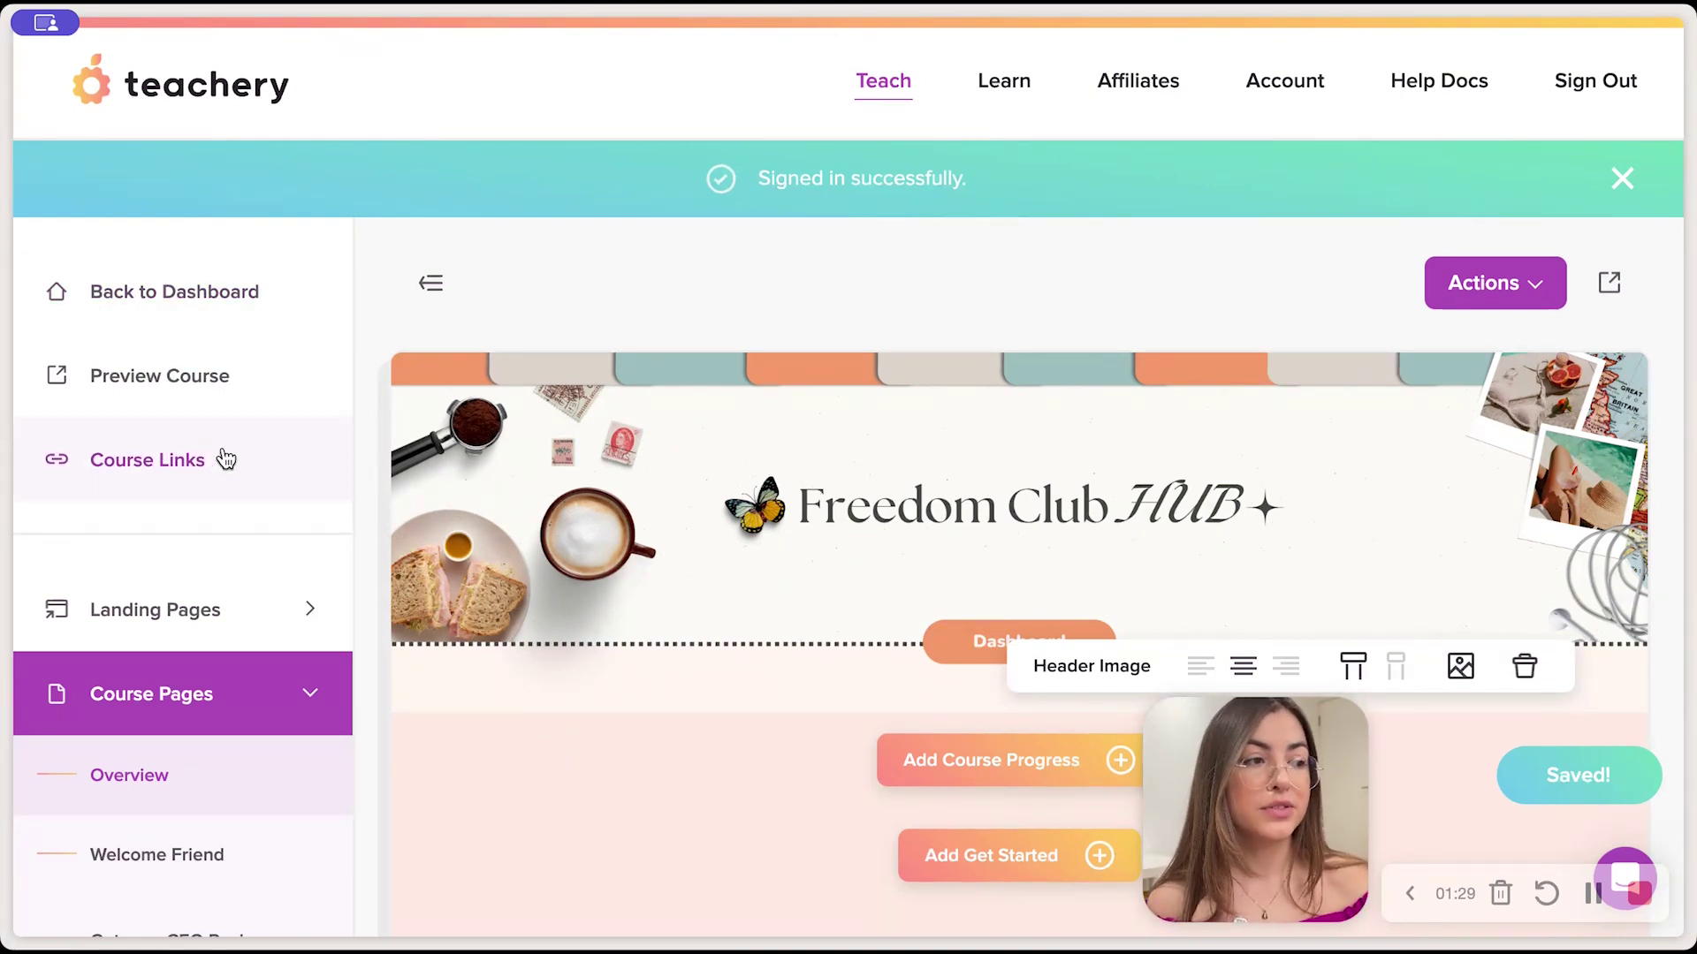
- Examine the Freedom Club HUB course overview page, from its header image to the lesson cards
scroll(226, 457, down, 2)
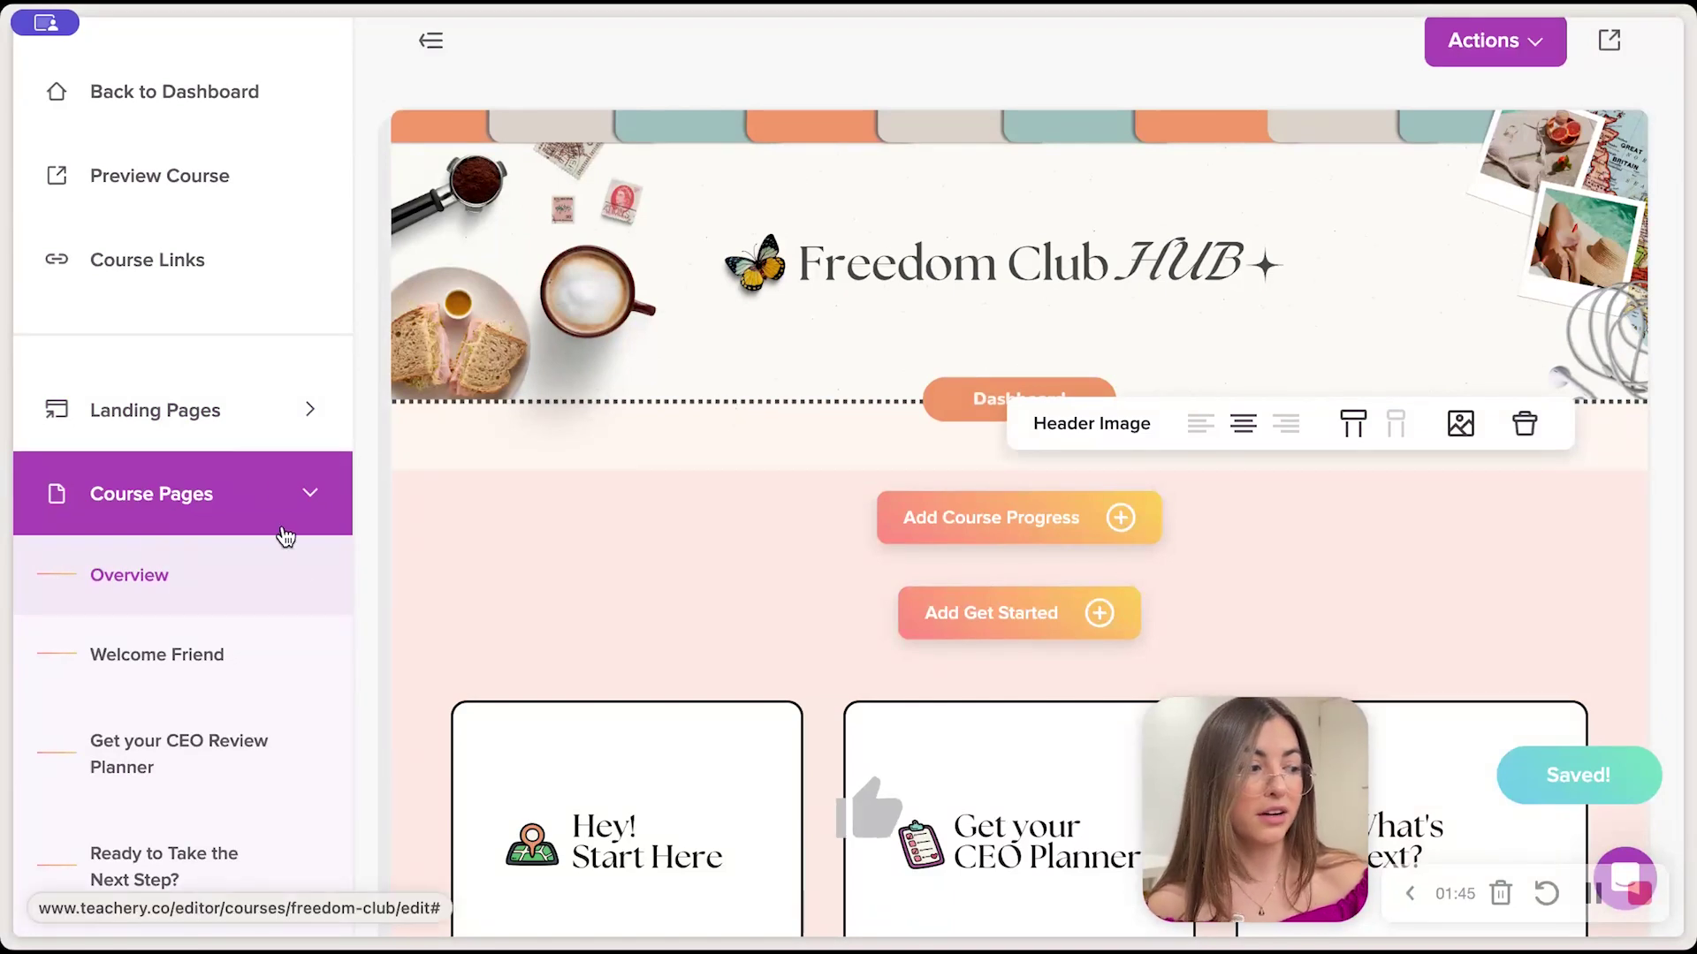
scroll(802, 334, down, 10)
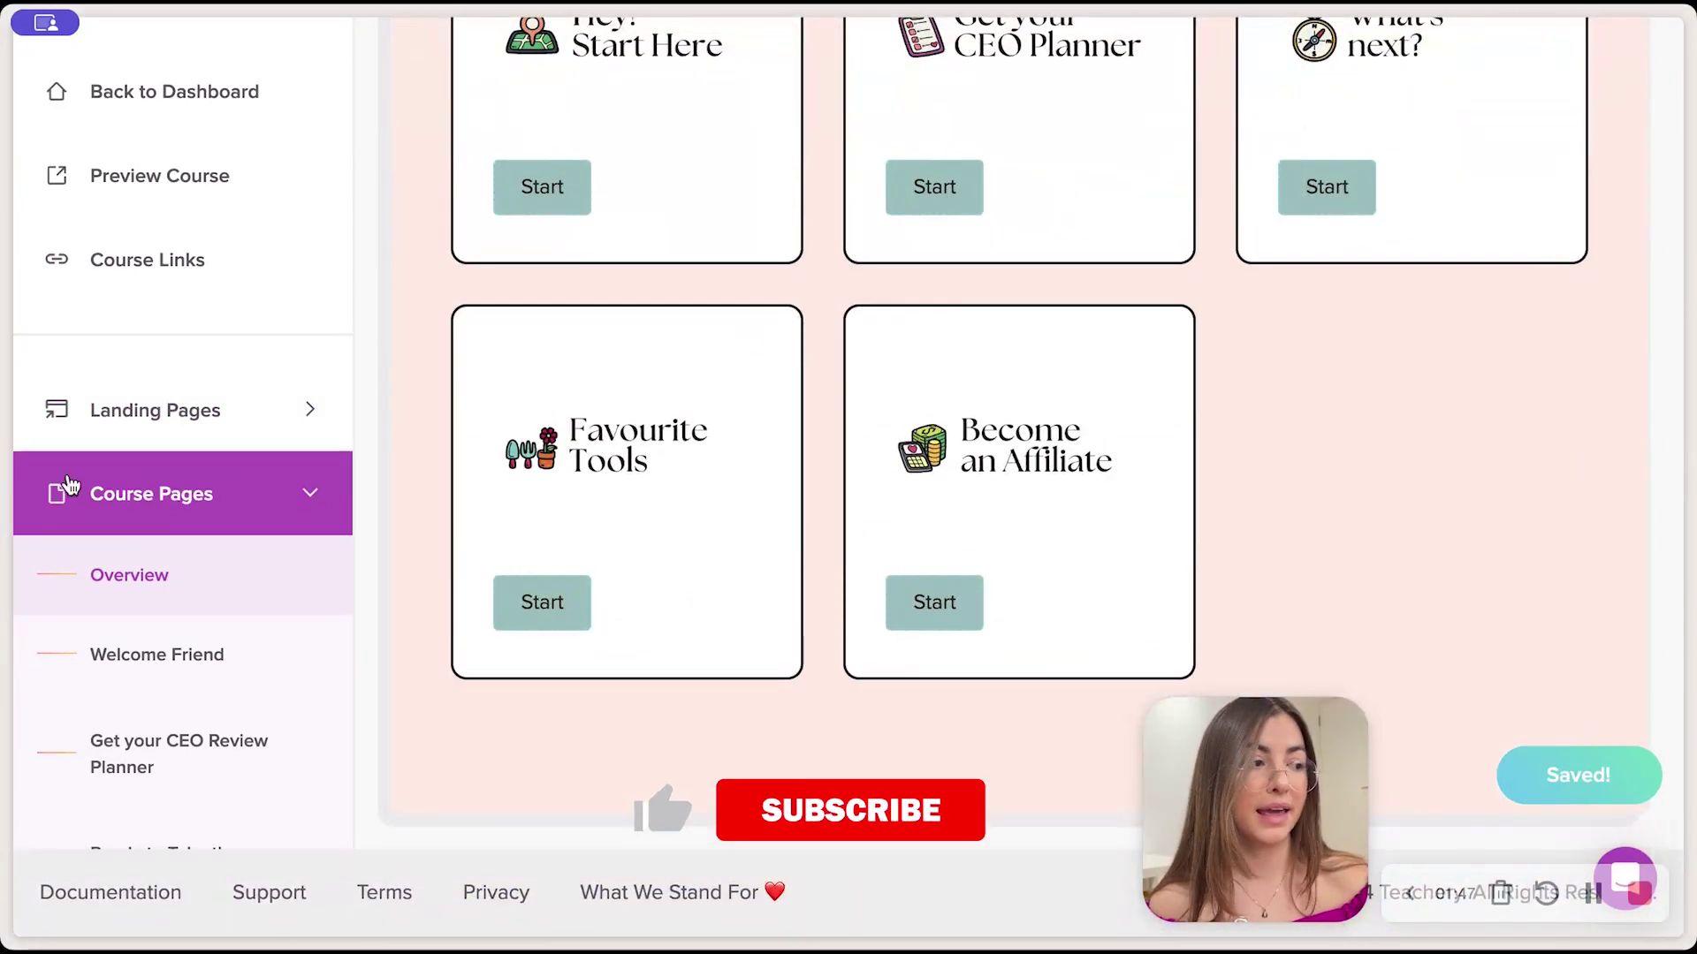
scroll(152, 692, down, 10)
scroll(151, 693, up, 15)
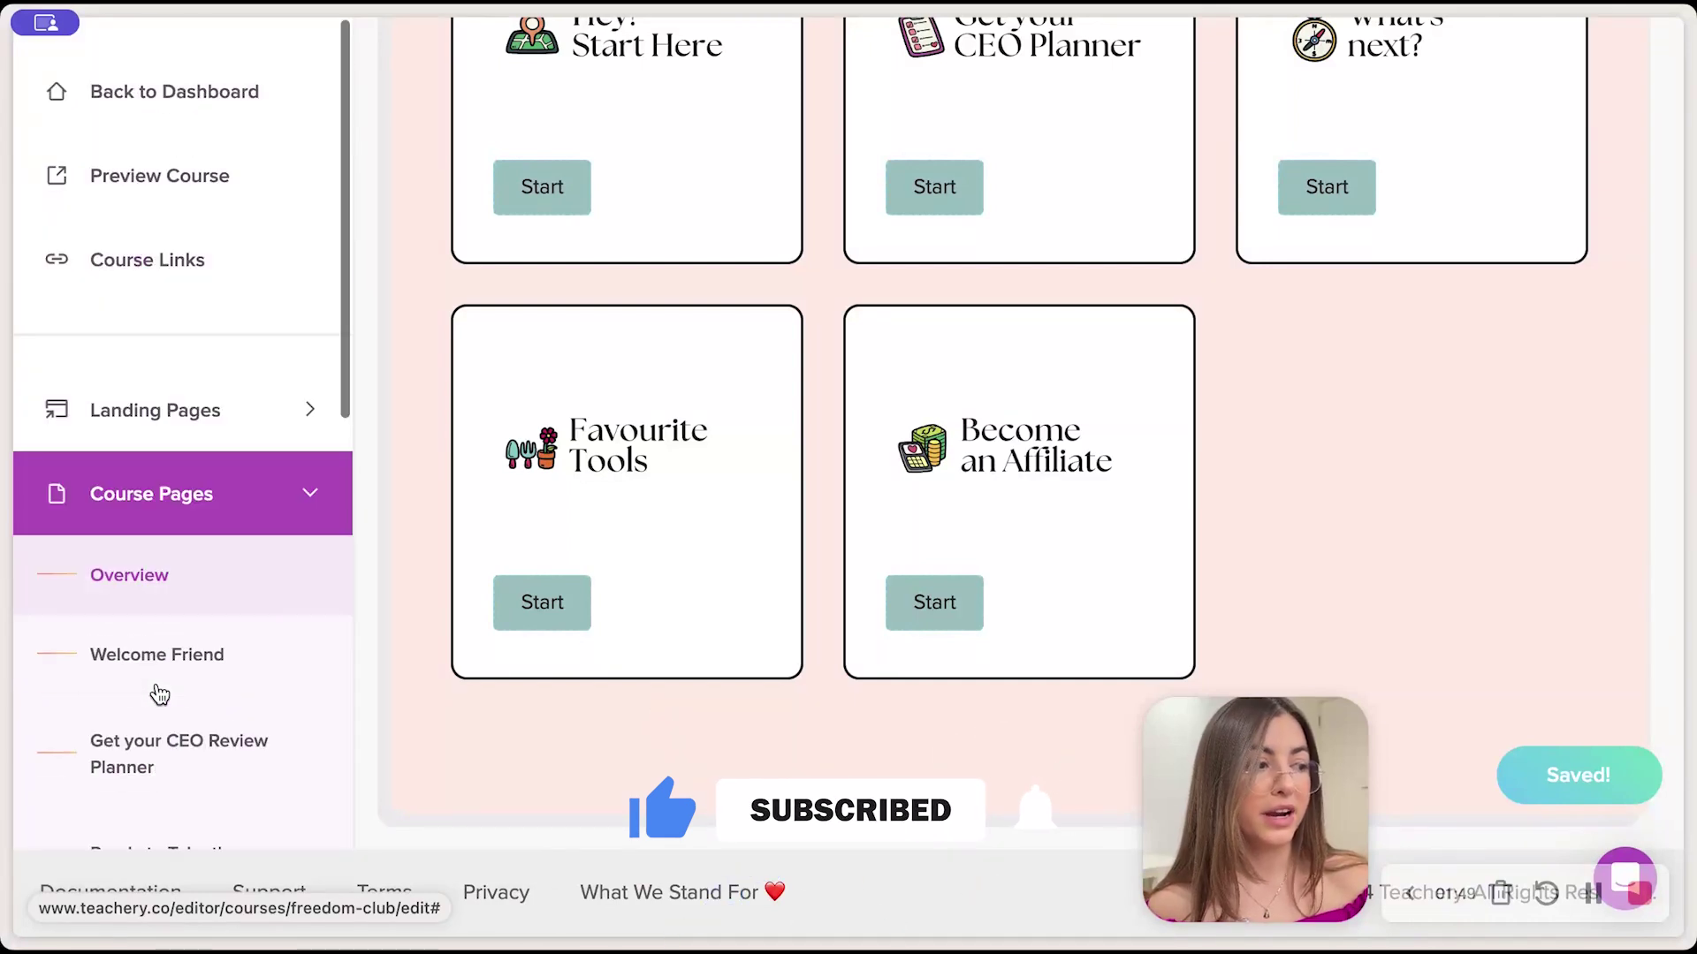
click(910, 600)
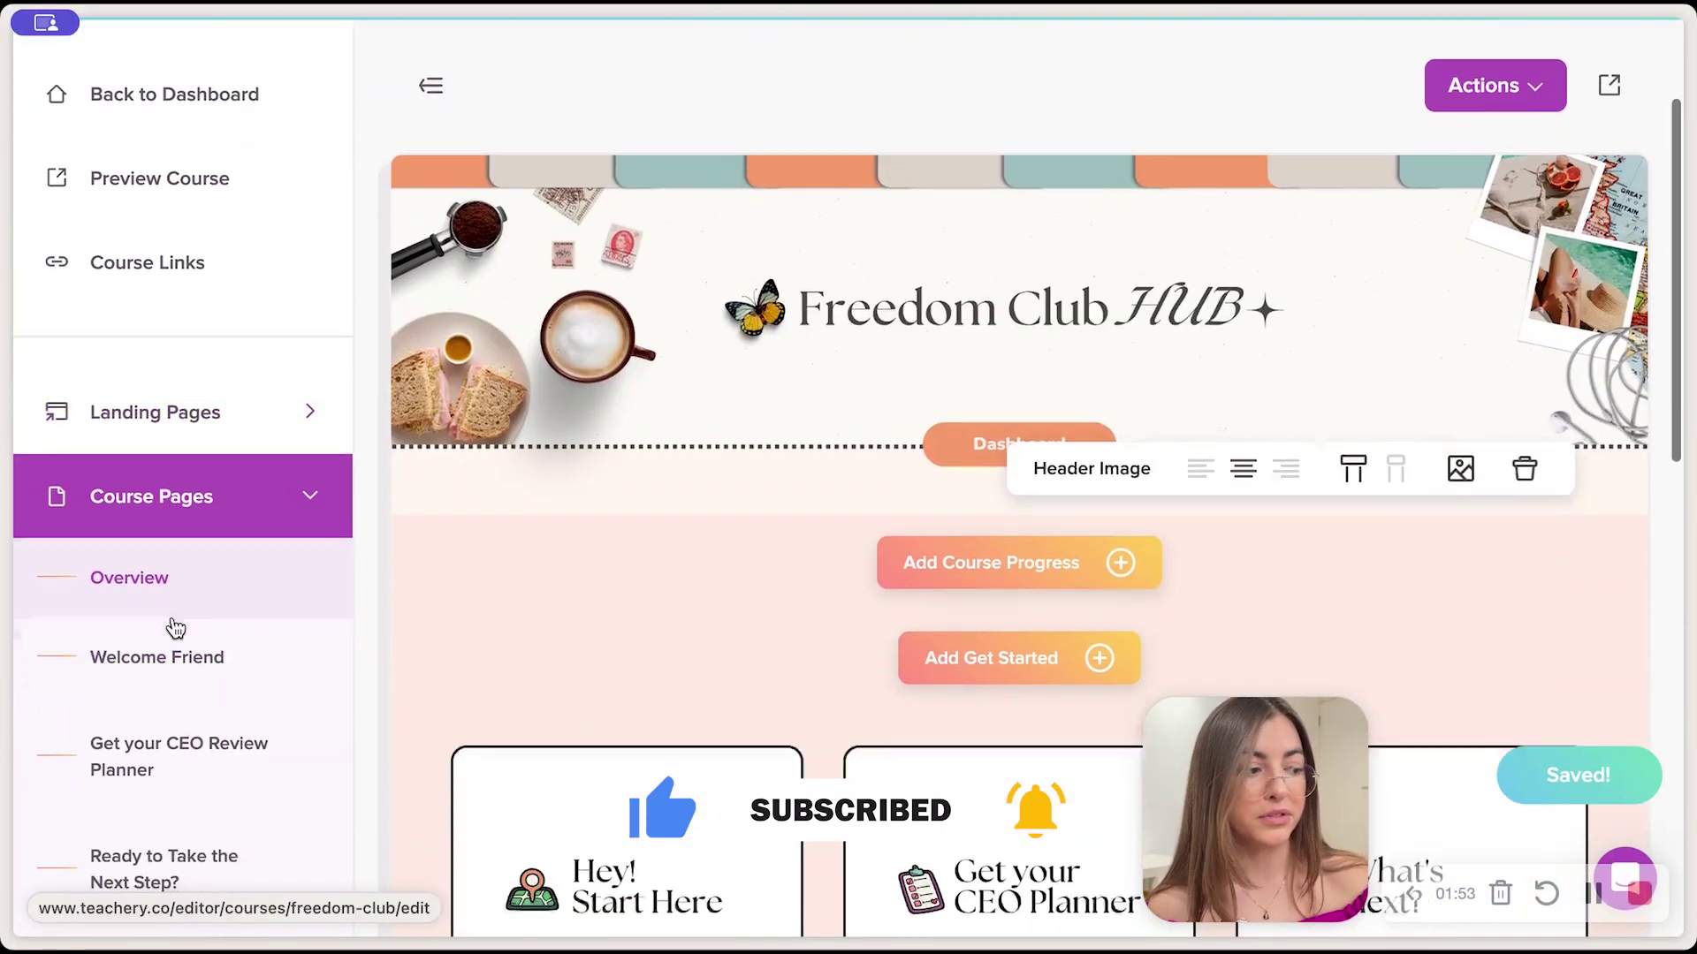
- Review the course's lesson pages and the payment page options in the course editor
scroll(173, 780, down, 3)
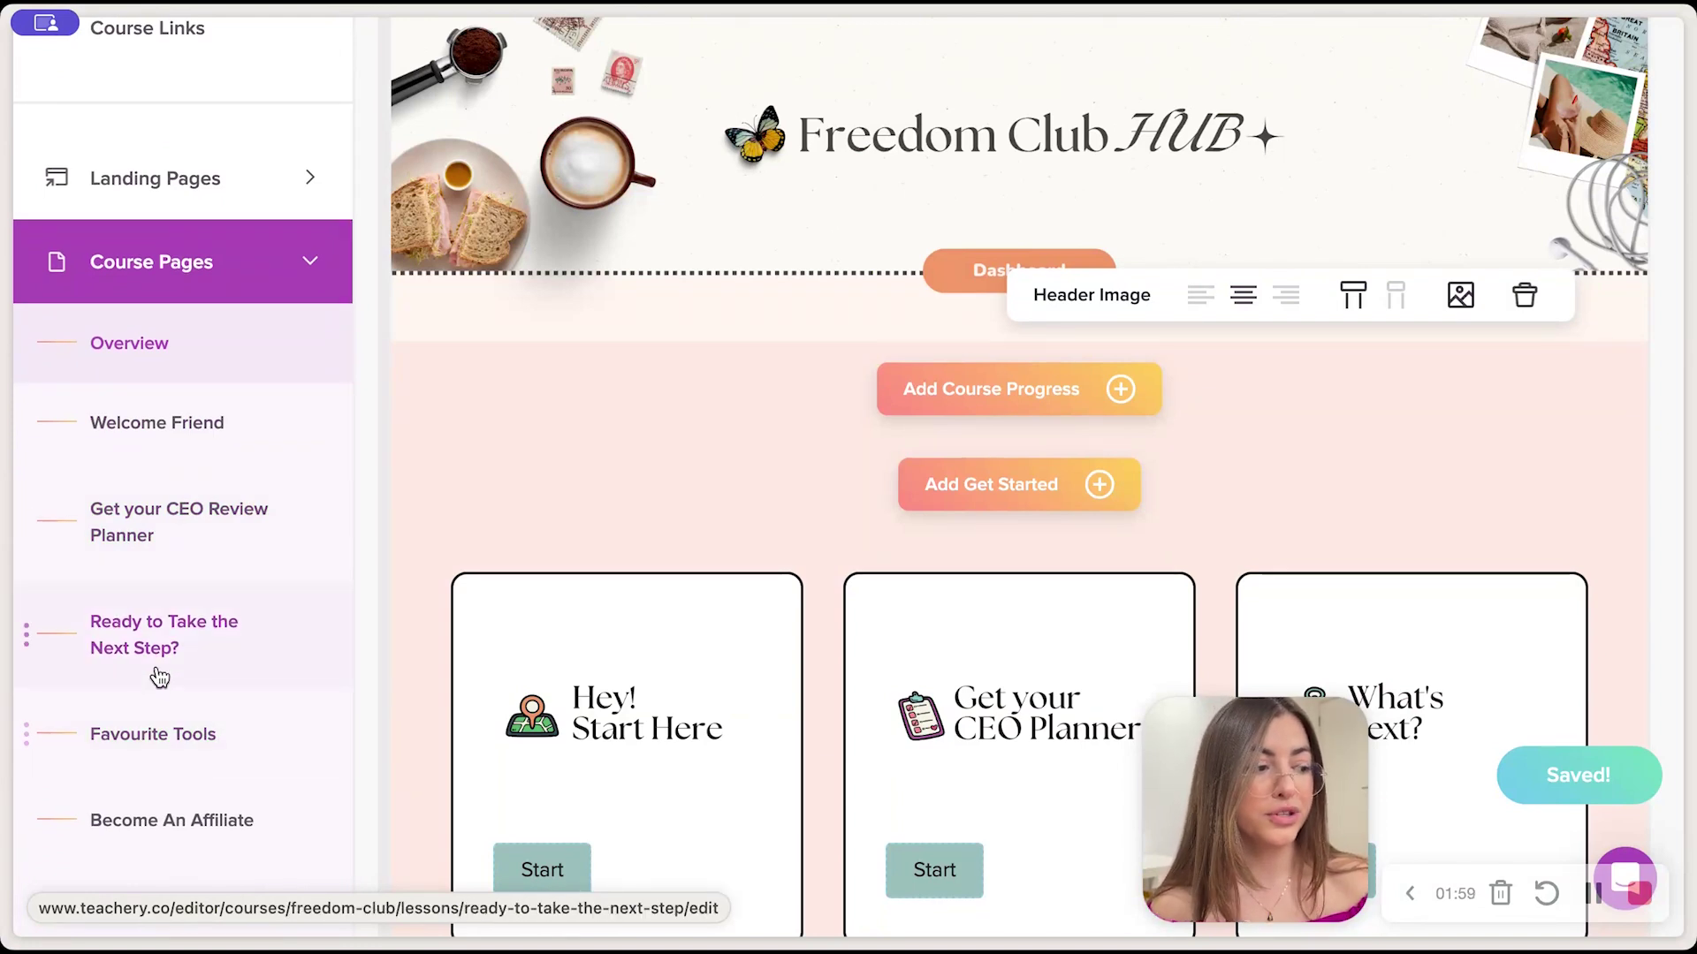
scroll(159, 674, down, 4)
scroll(159, 676, down, 7)
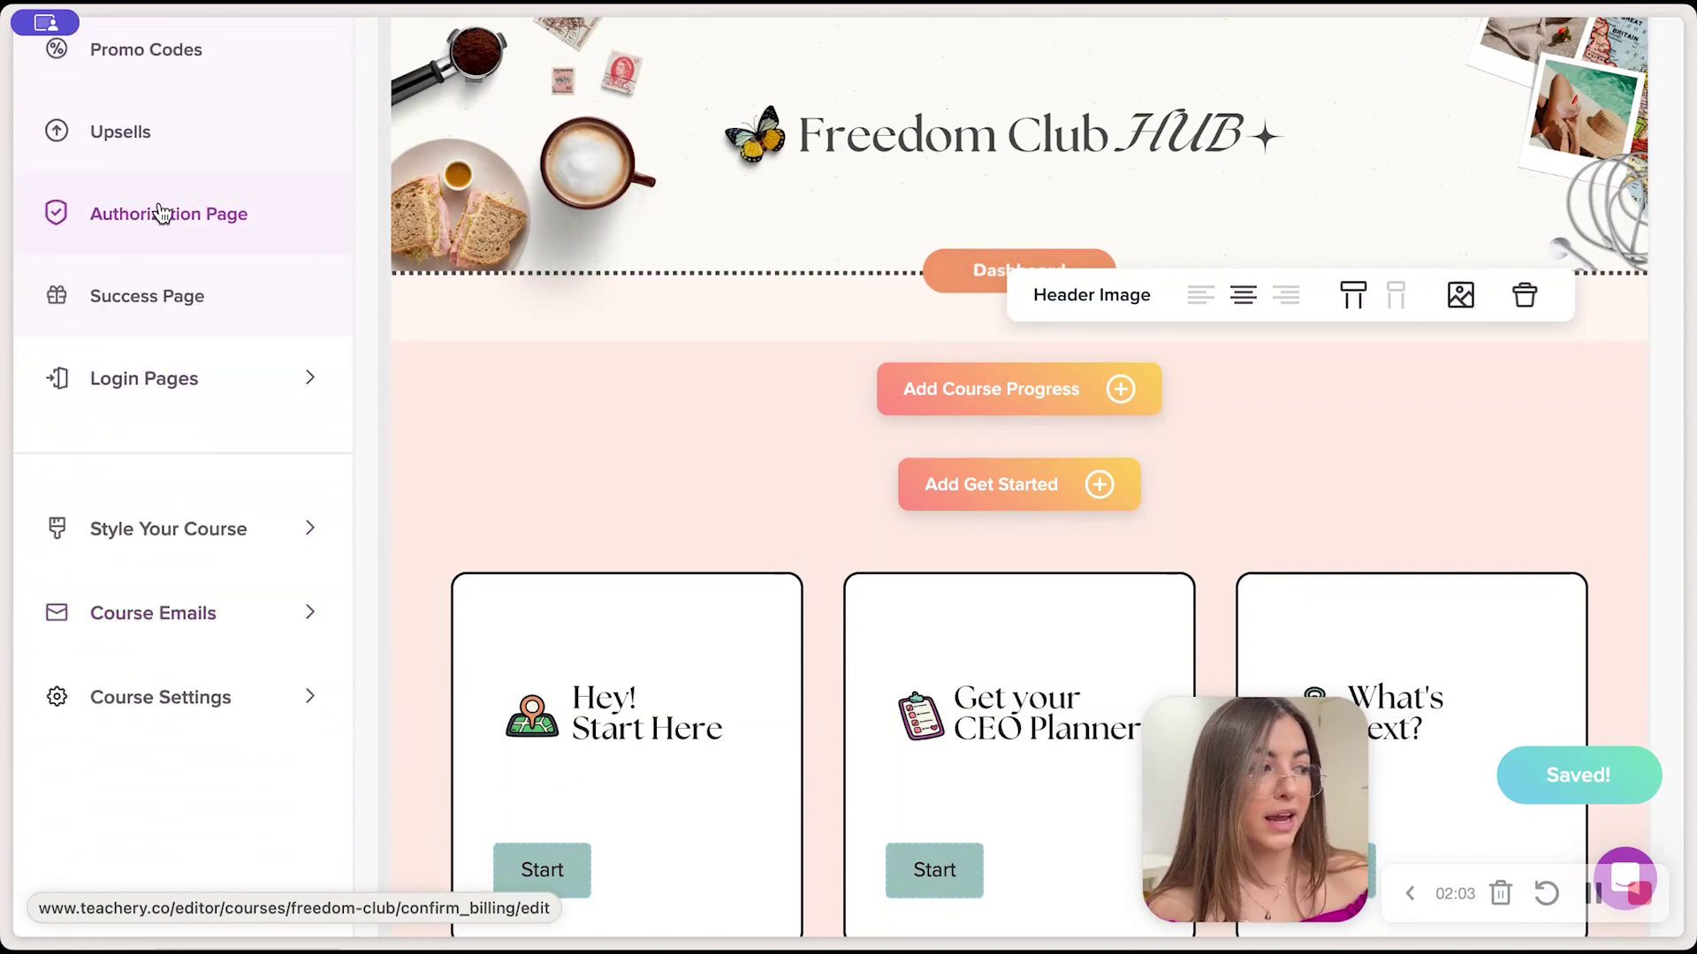
scroll(159, 227, up, 5)
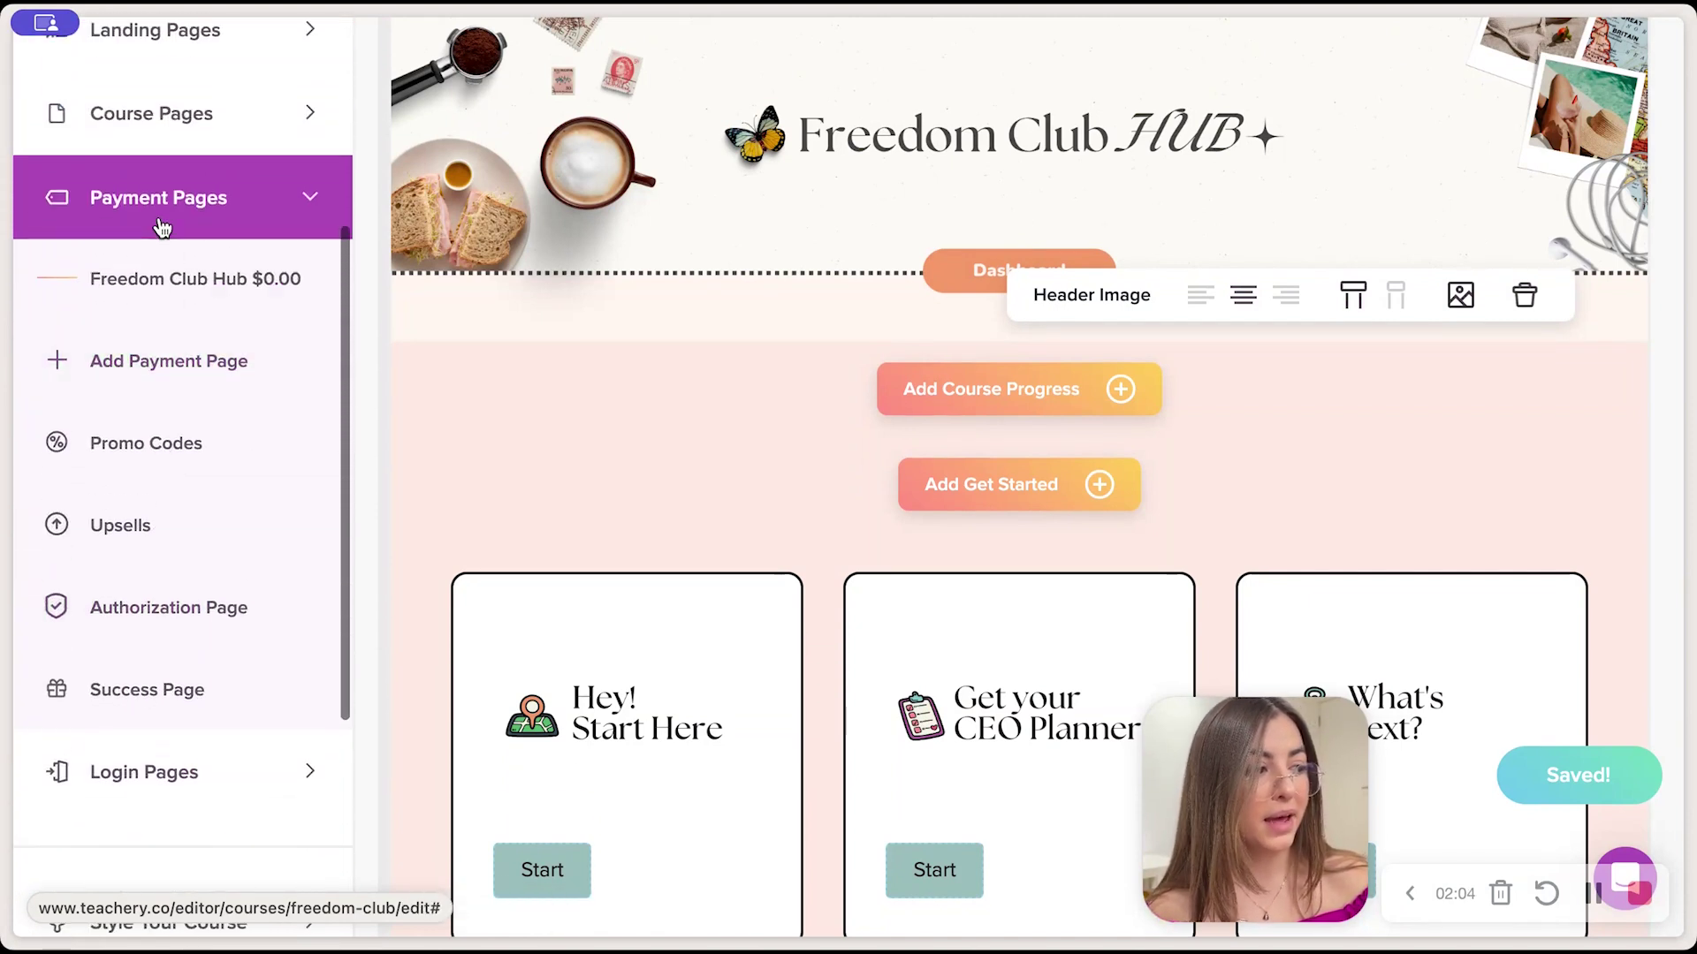
- Open the Freedom Club Hub $0.00 payment page and examine its sign-up text and order total
click(210, 307)
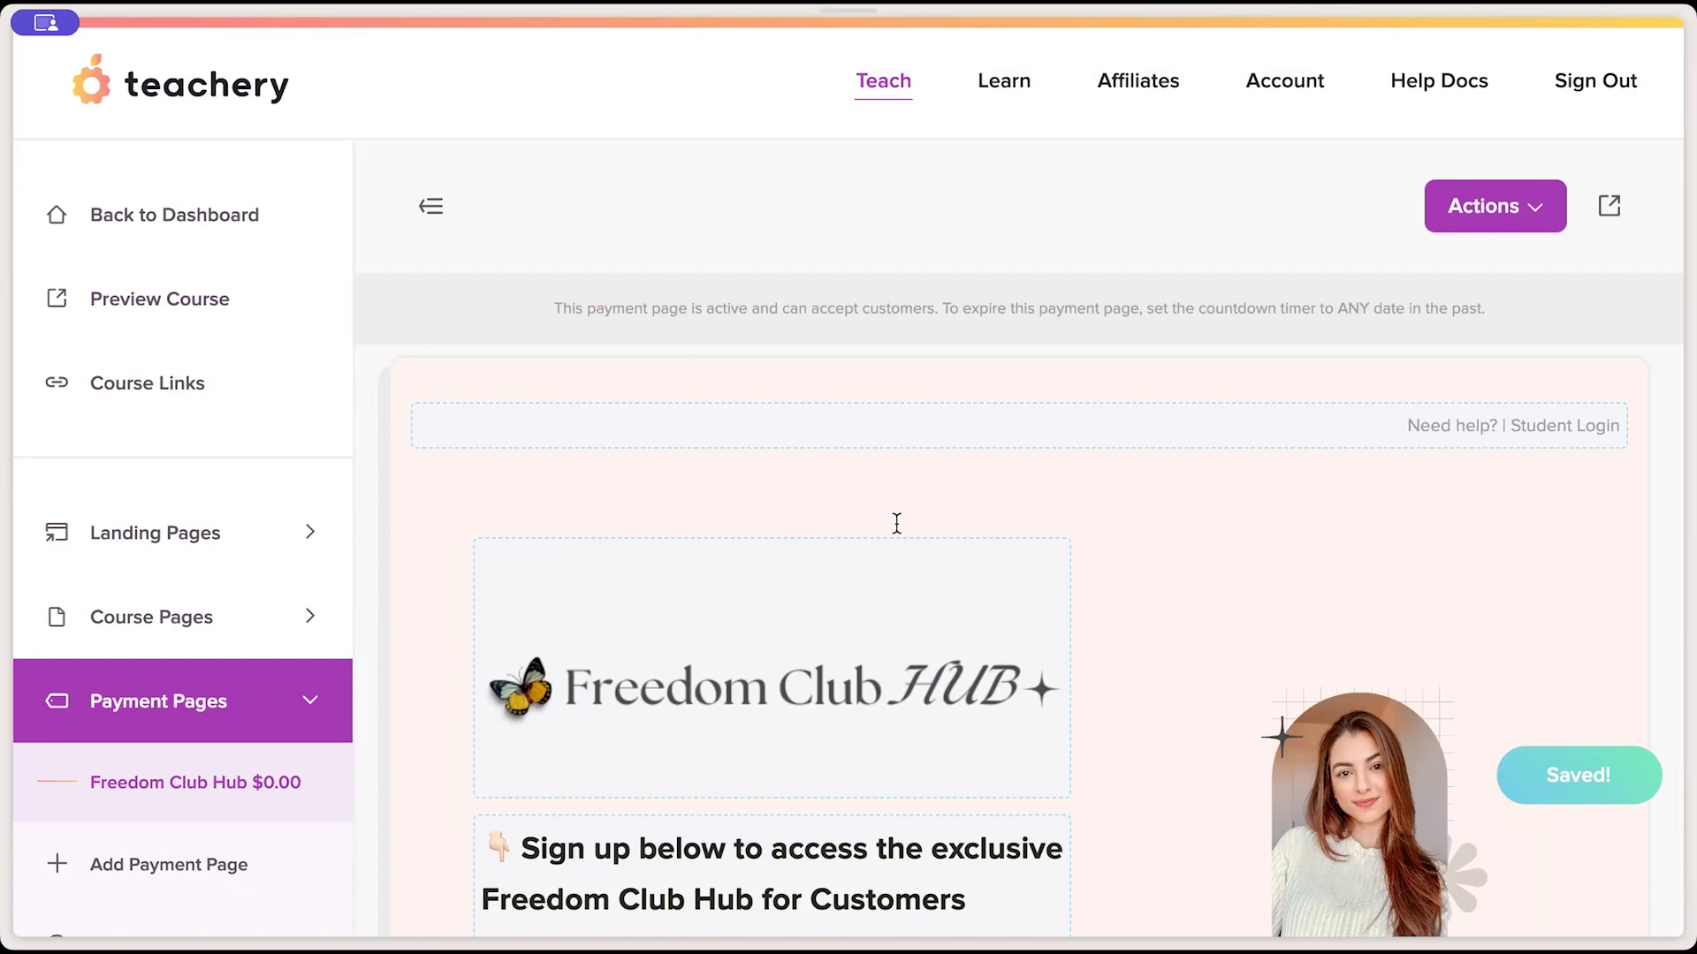
scroll(890, 531, down, 4)
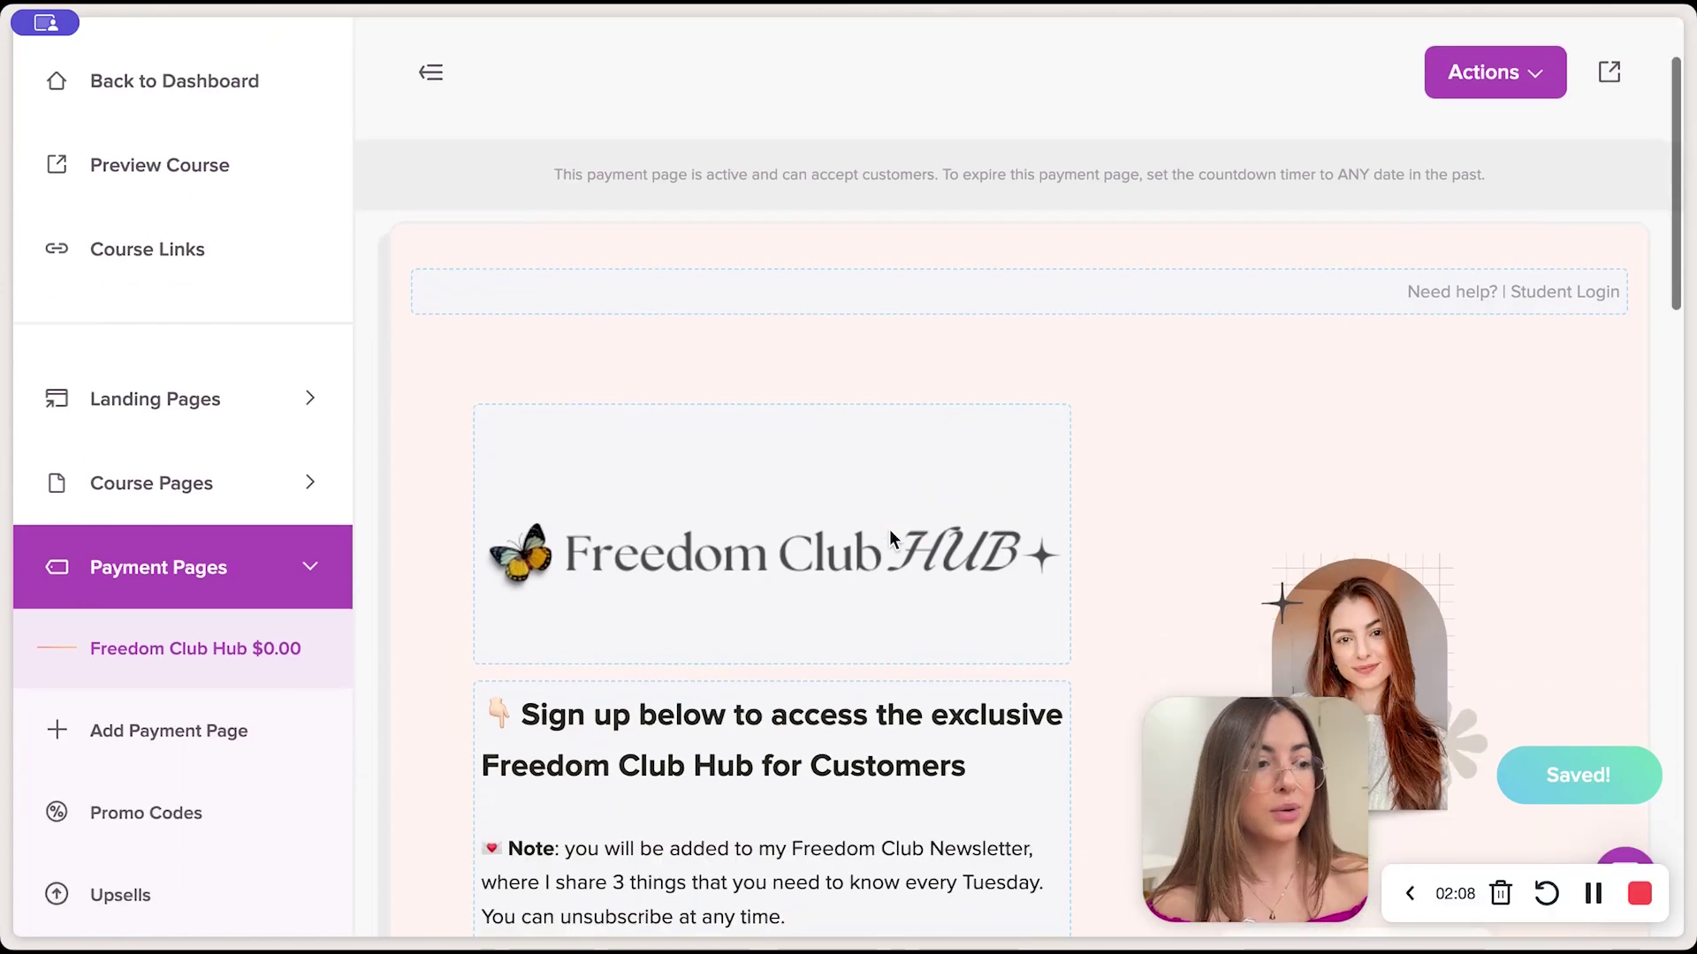
scroll(890, 530, down, 6)
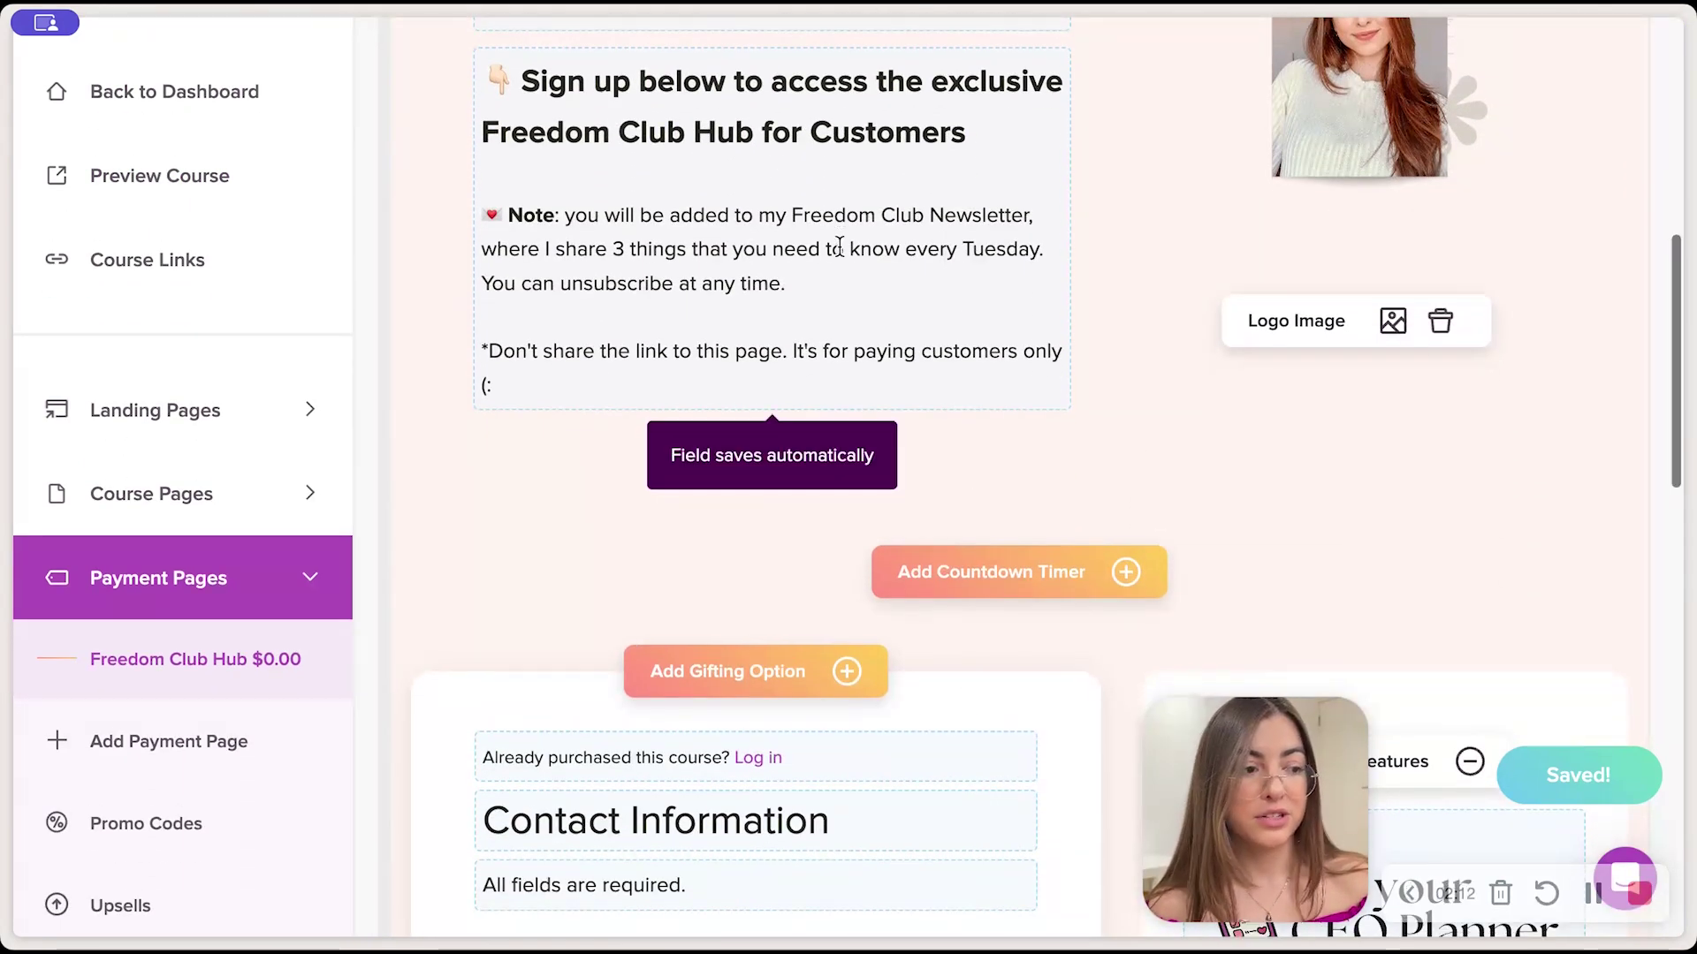
scroll(840, 265, down, 13)
double_click(1000, 715)
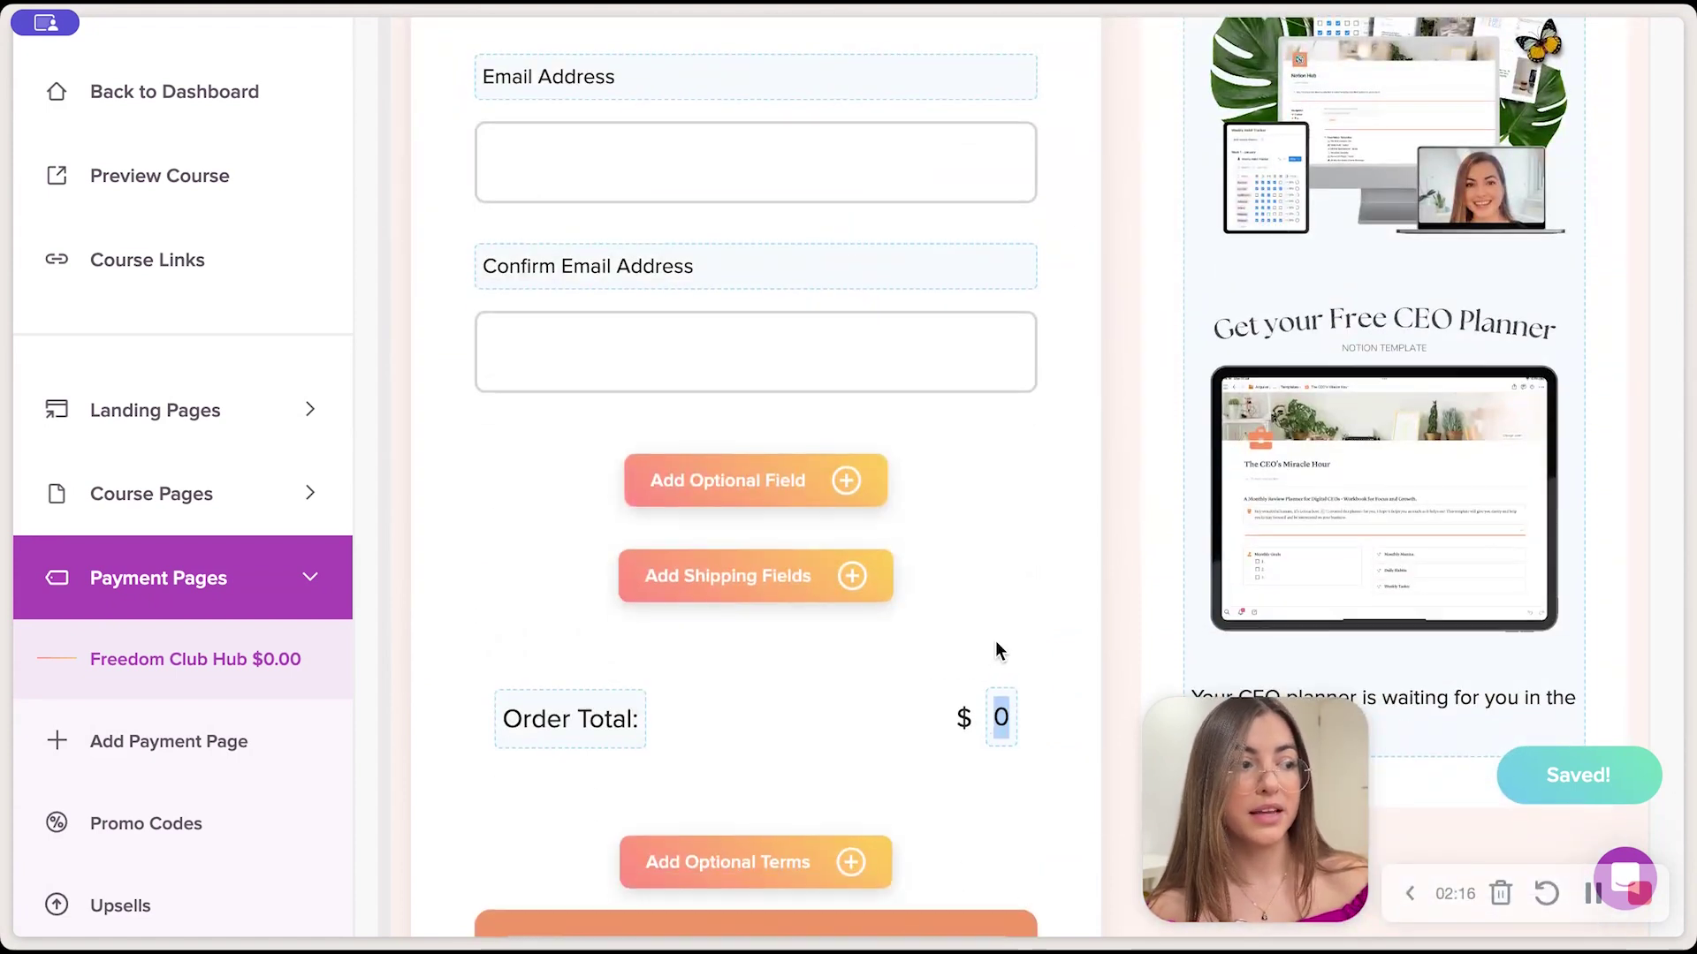
- Examine the payment page's contact information form, optional fields and Access Now section
scroll(995, 652, up, 5)
click(575, 326)
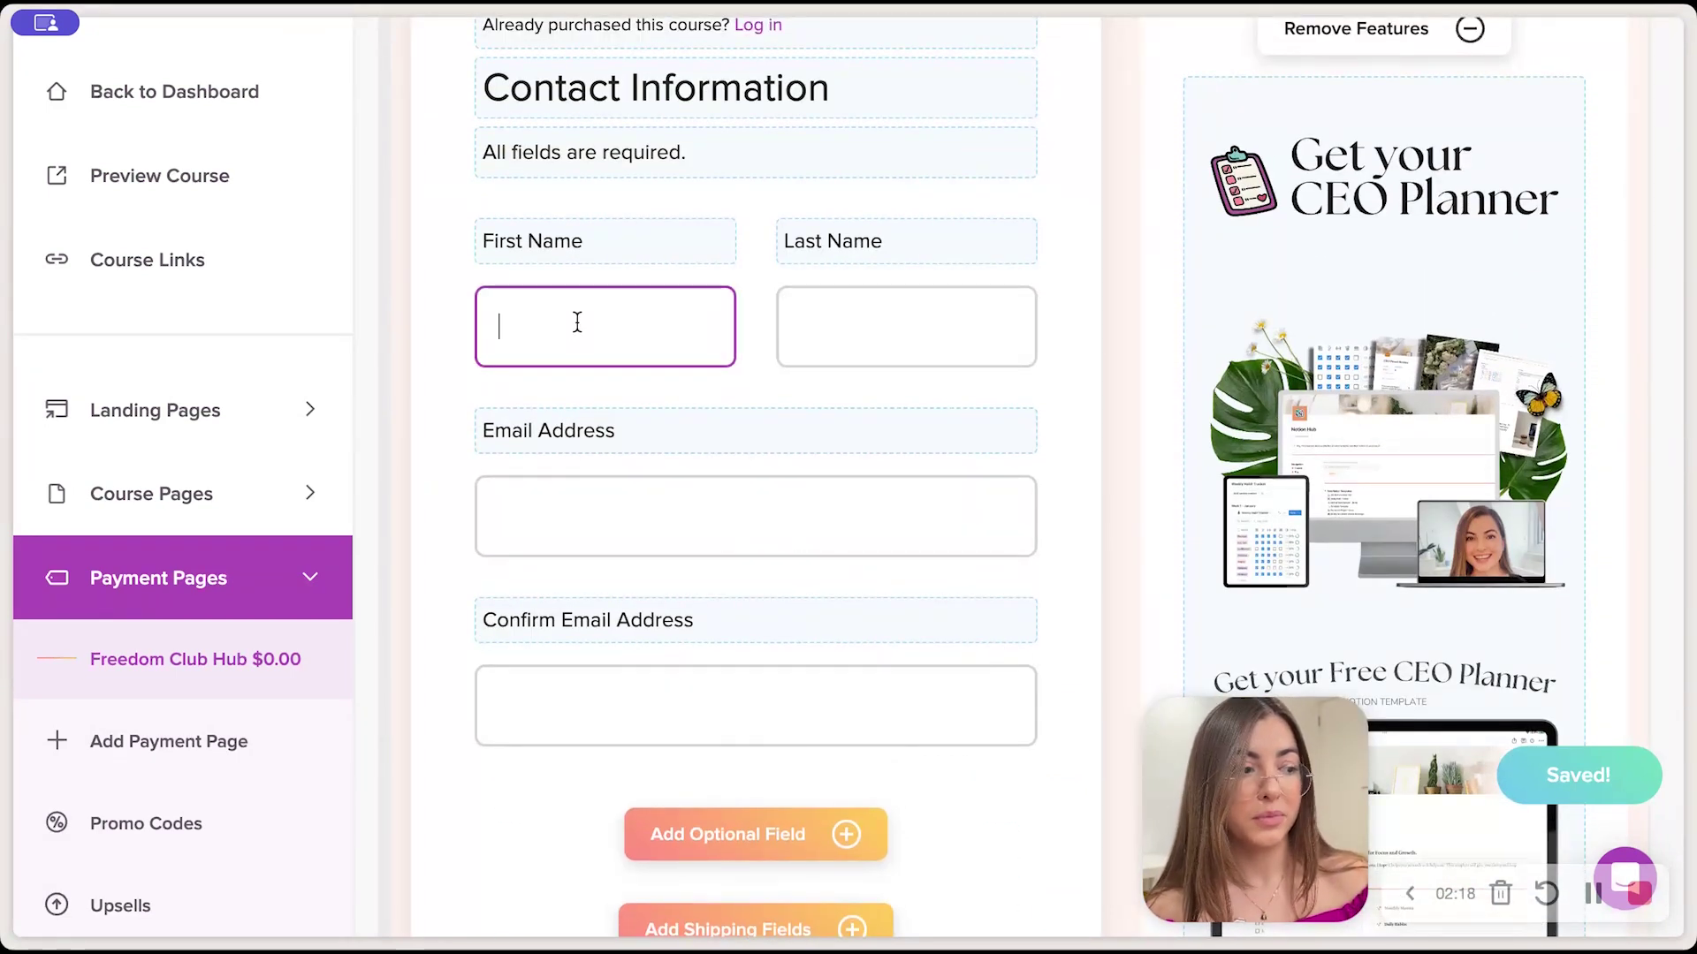
scroll(691, 535, down, 4)
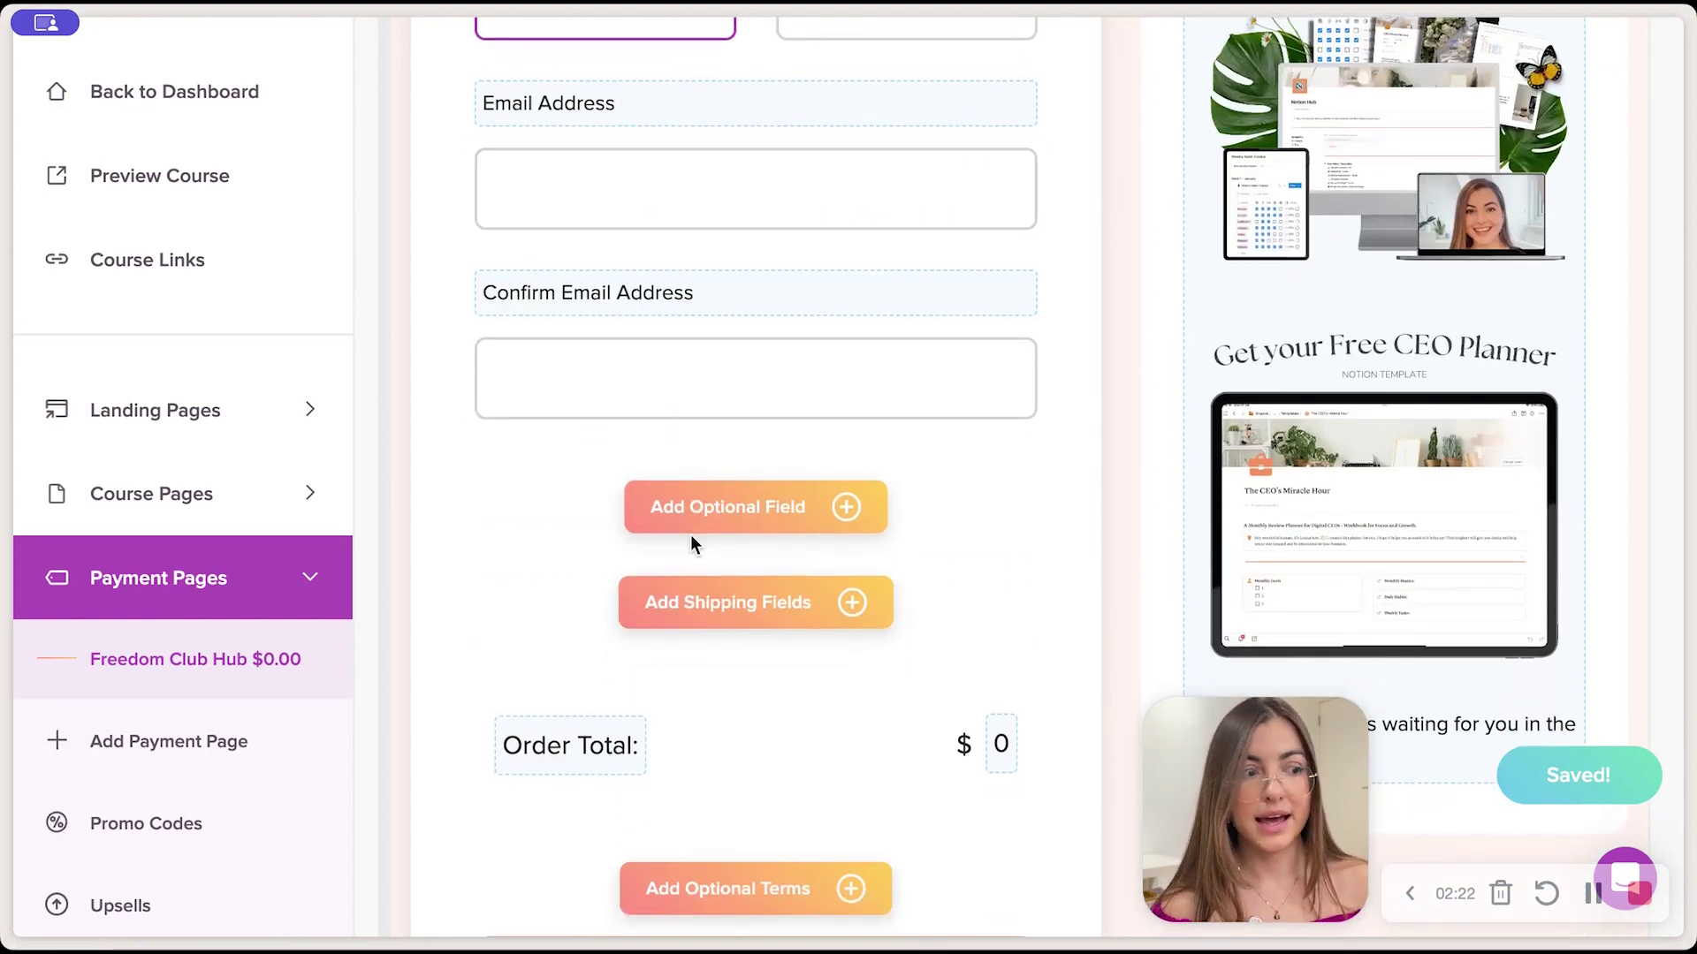
scroll(691, 535, down, 6)
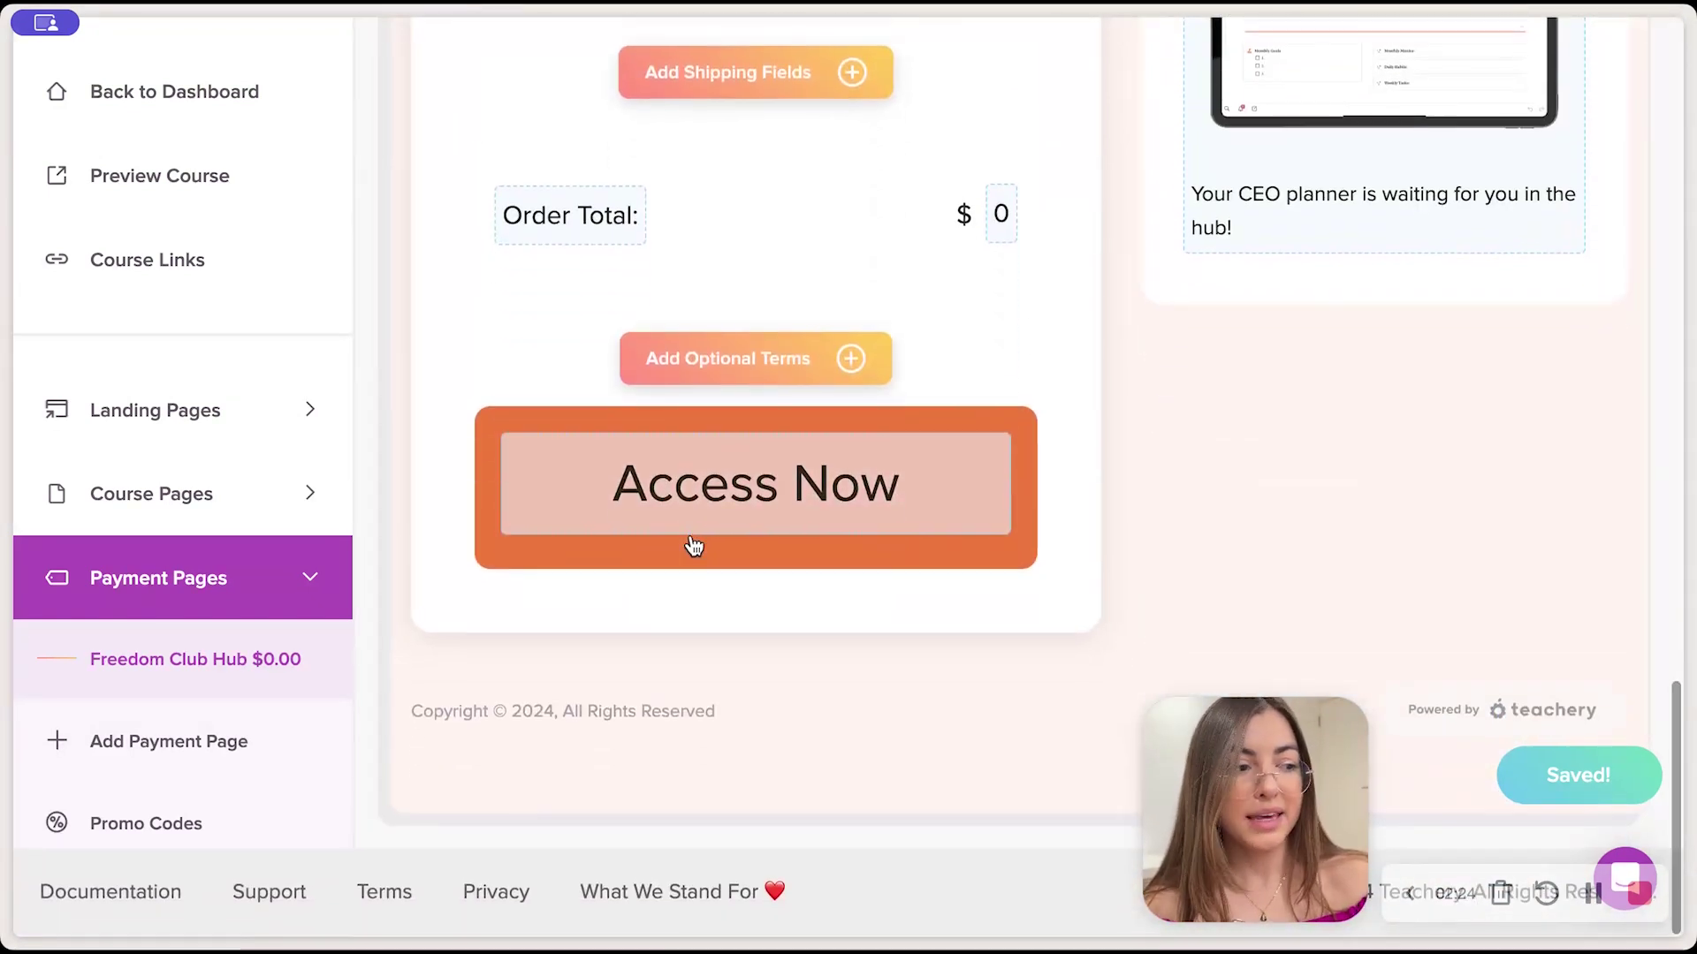
scroll(691, 535, up, 15)
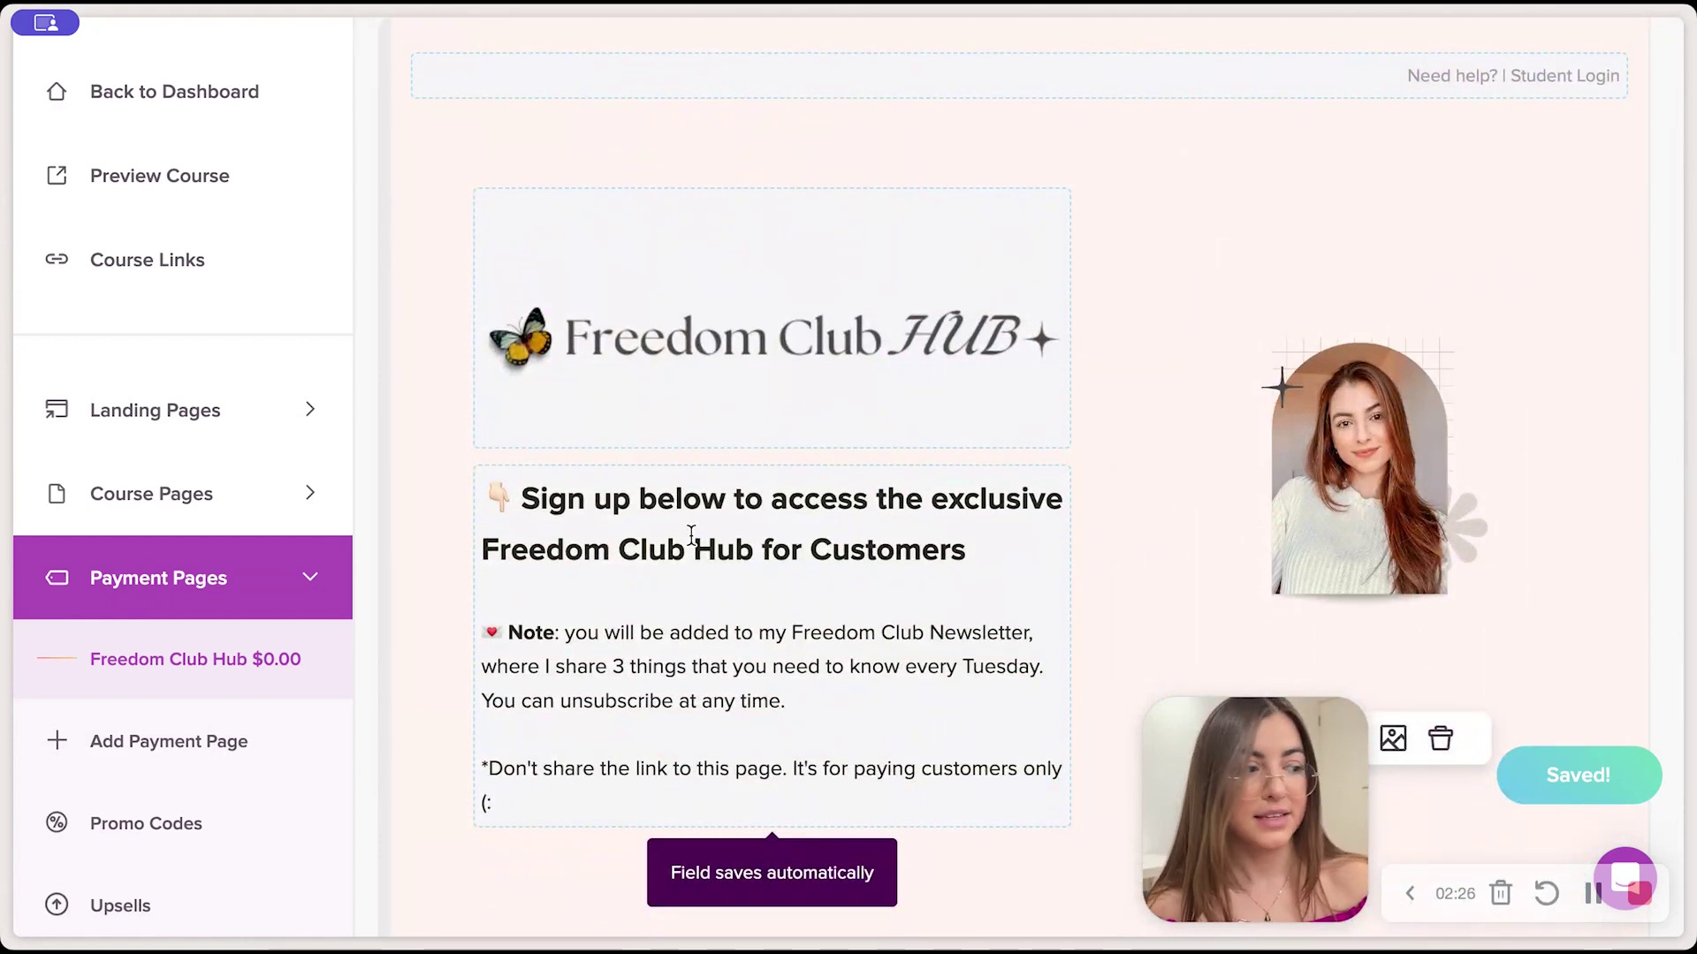
- Review the course's landing page entries and the page types available for styling
click(251, 583)
click(221, 413)
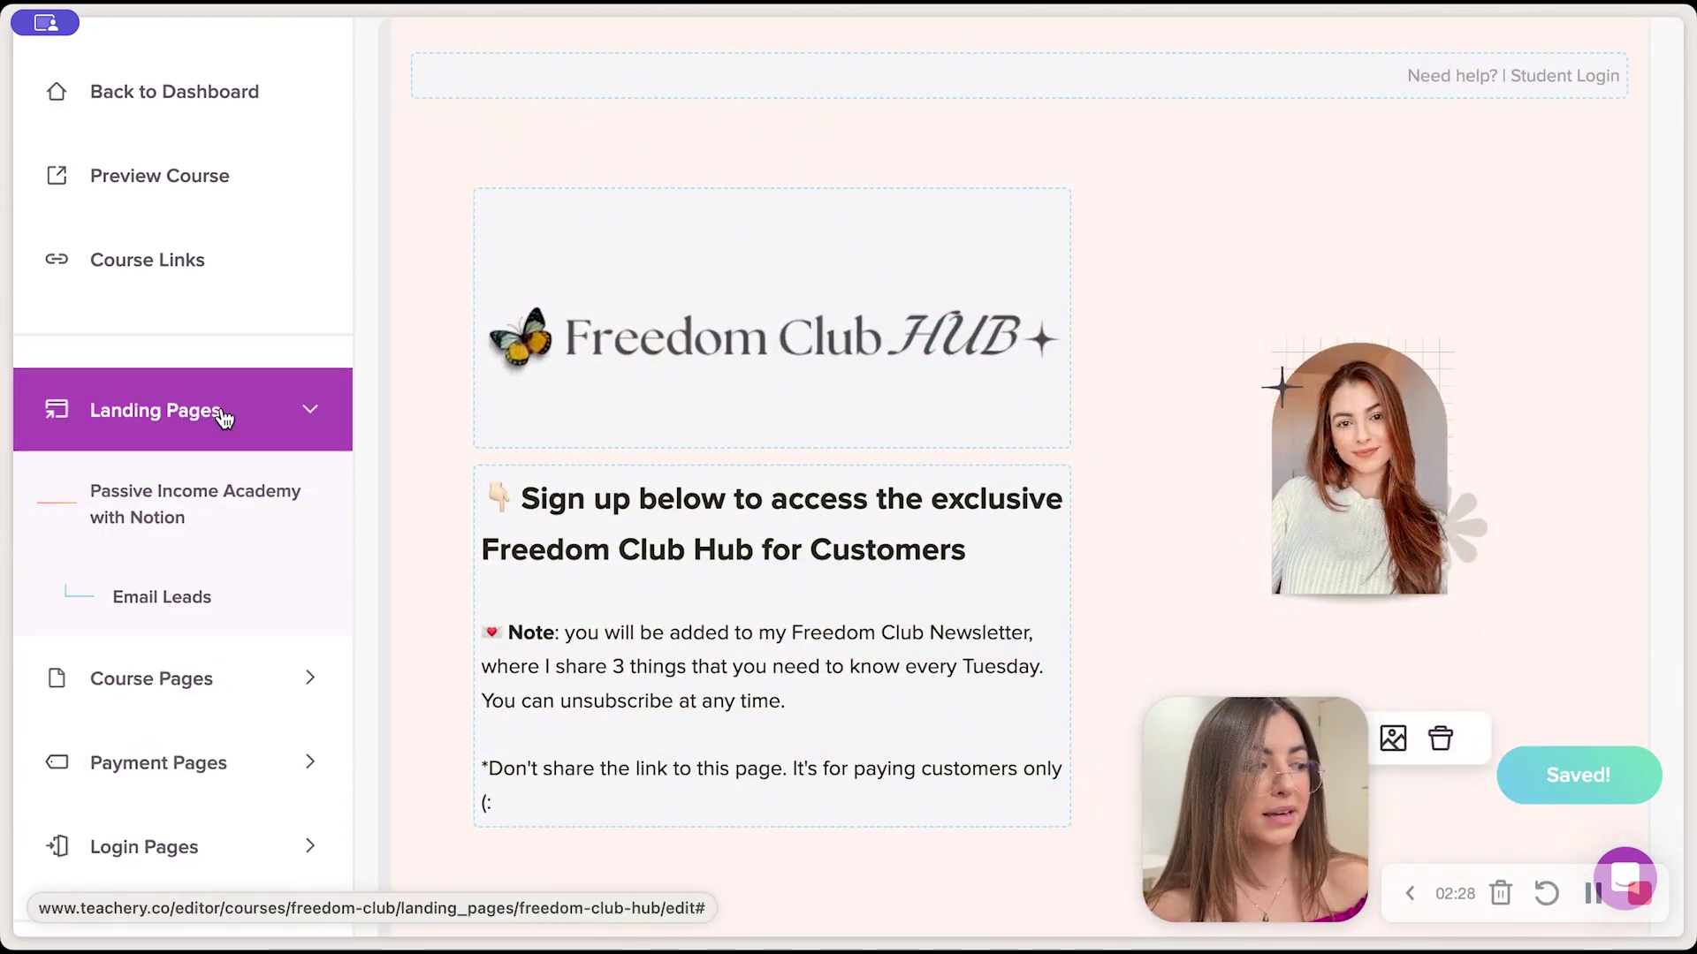
scroll(189, 512, down, 4)
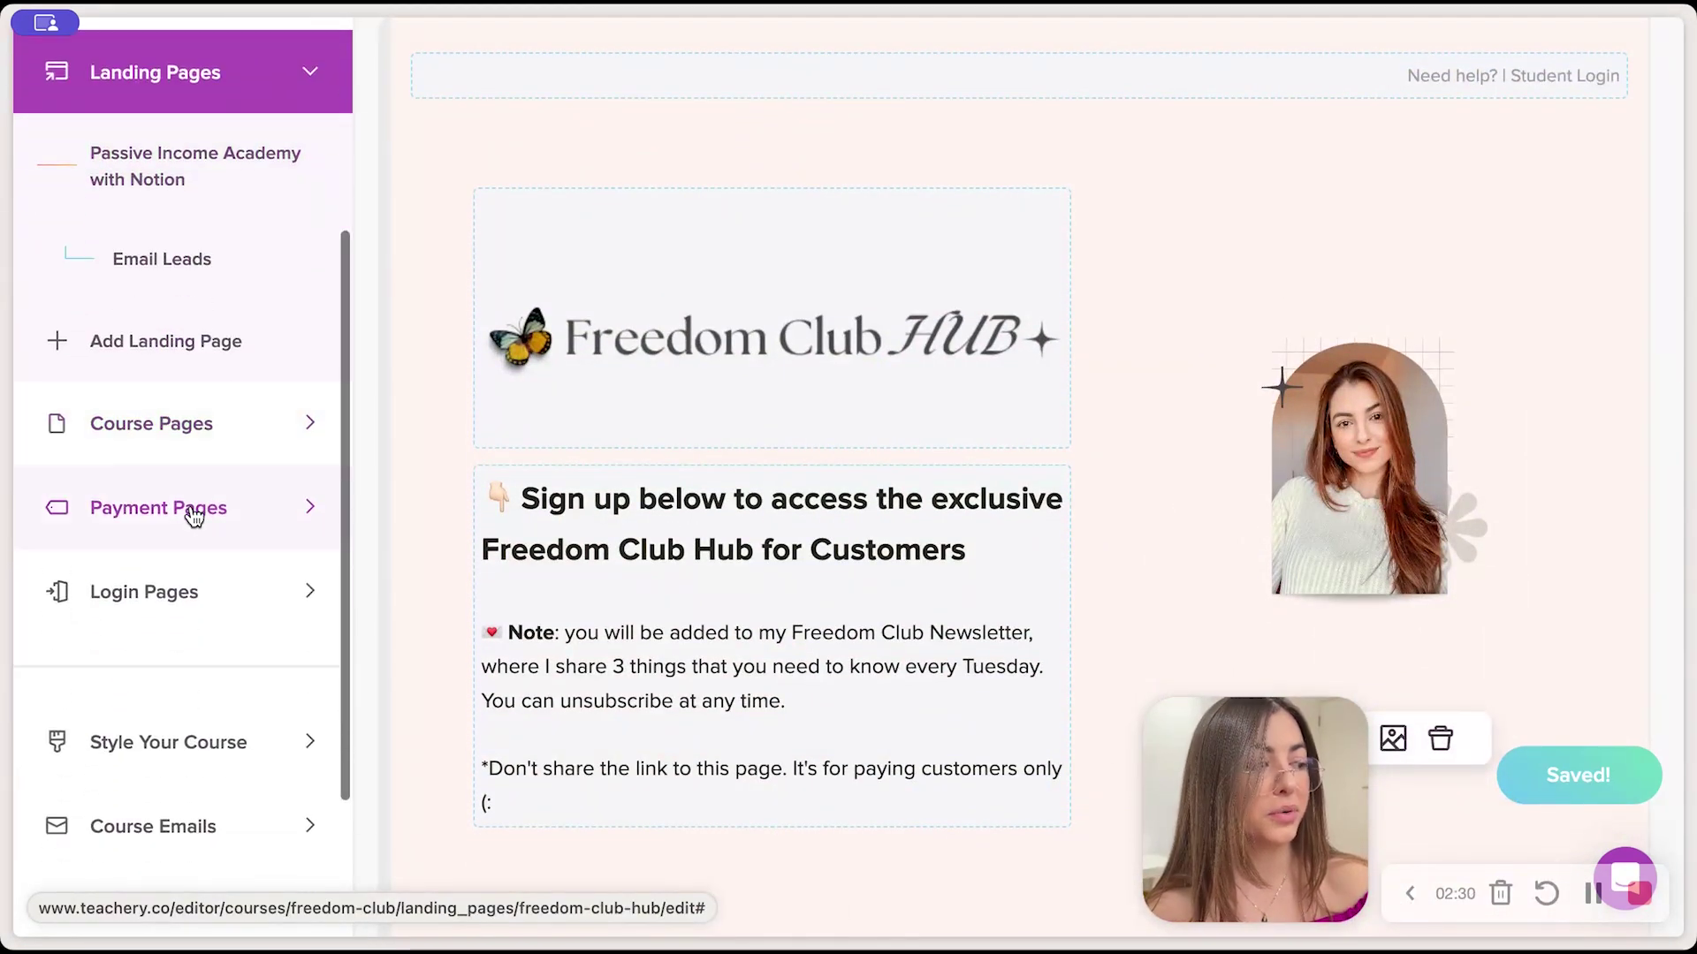
scroll(172, 605, down, 3)
click(172, 597)
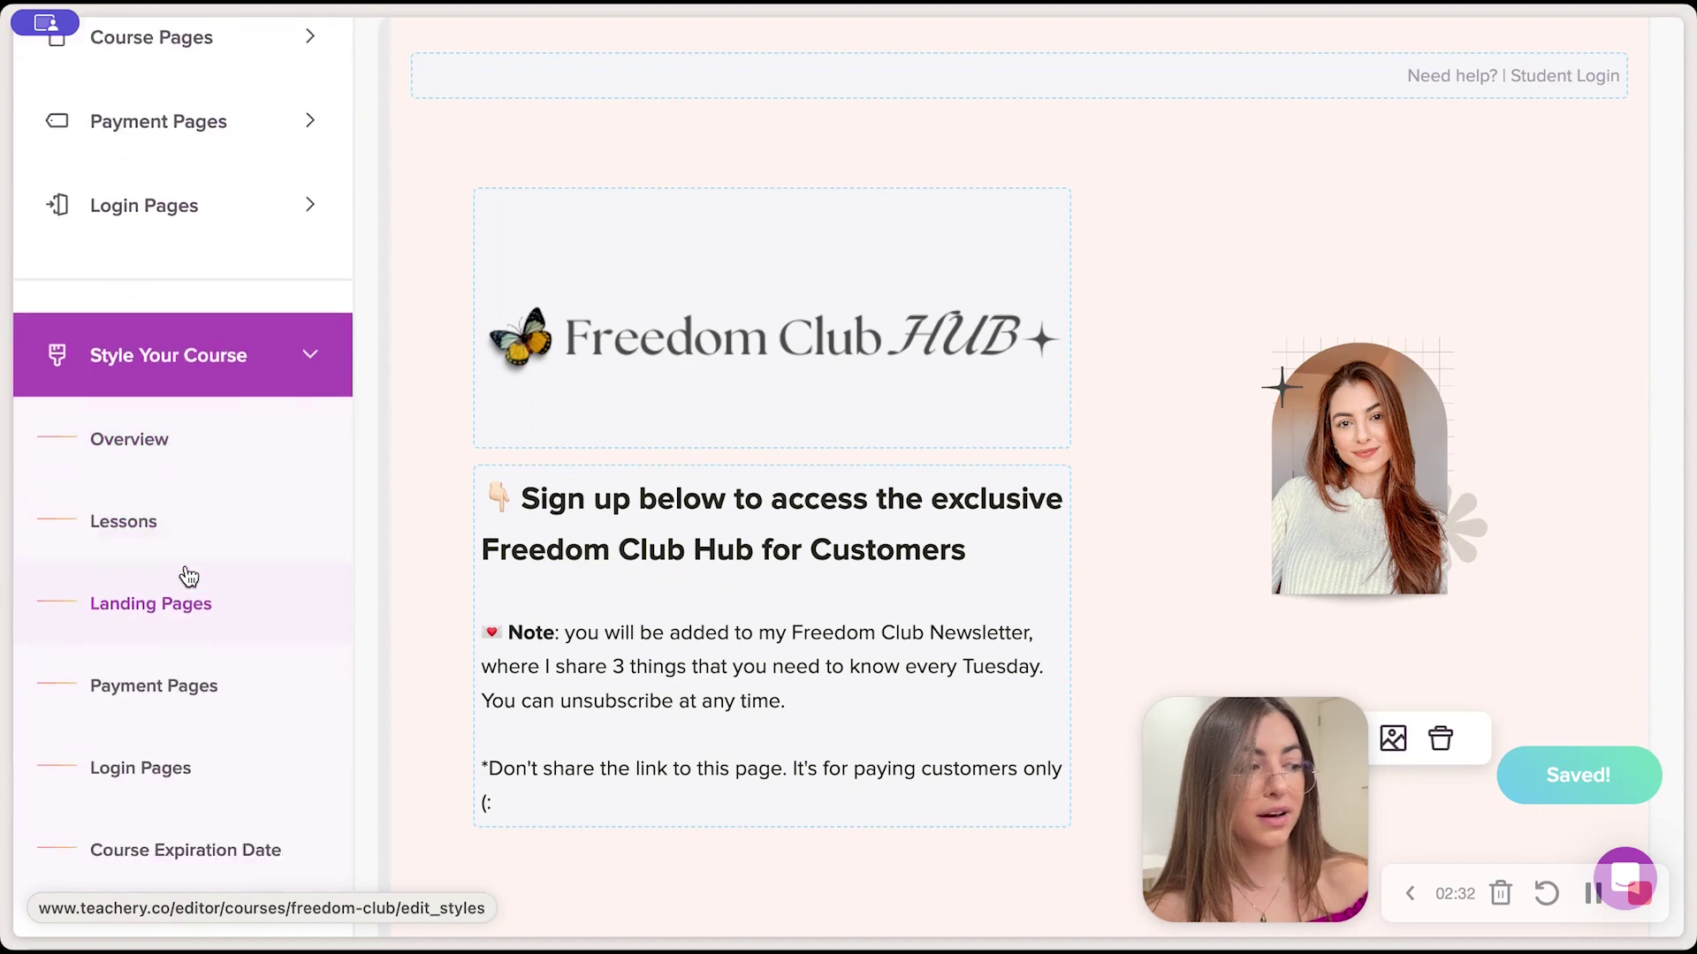
click(200, 327)
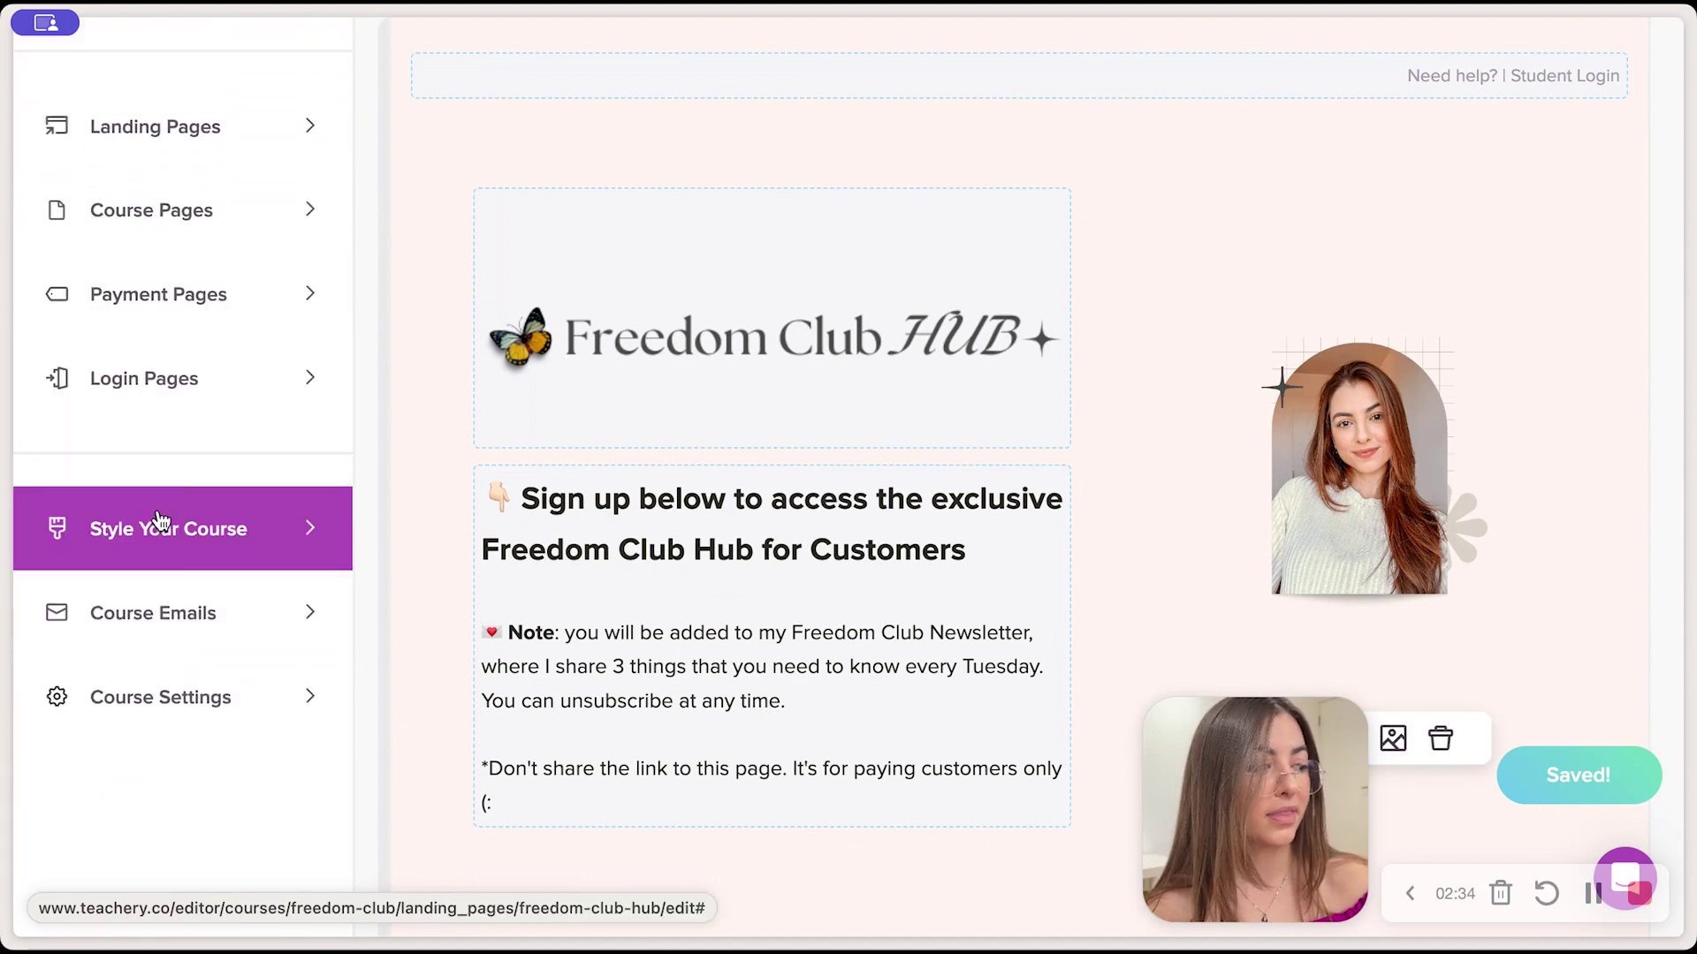
- Open the course's Overview styling and examine its general colour settings and lesson card preview
click(209, 614)
click(228, 529)
click(190, 629)
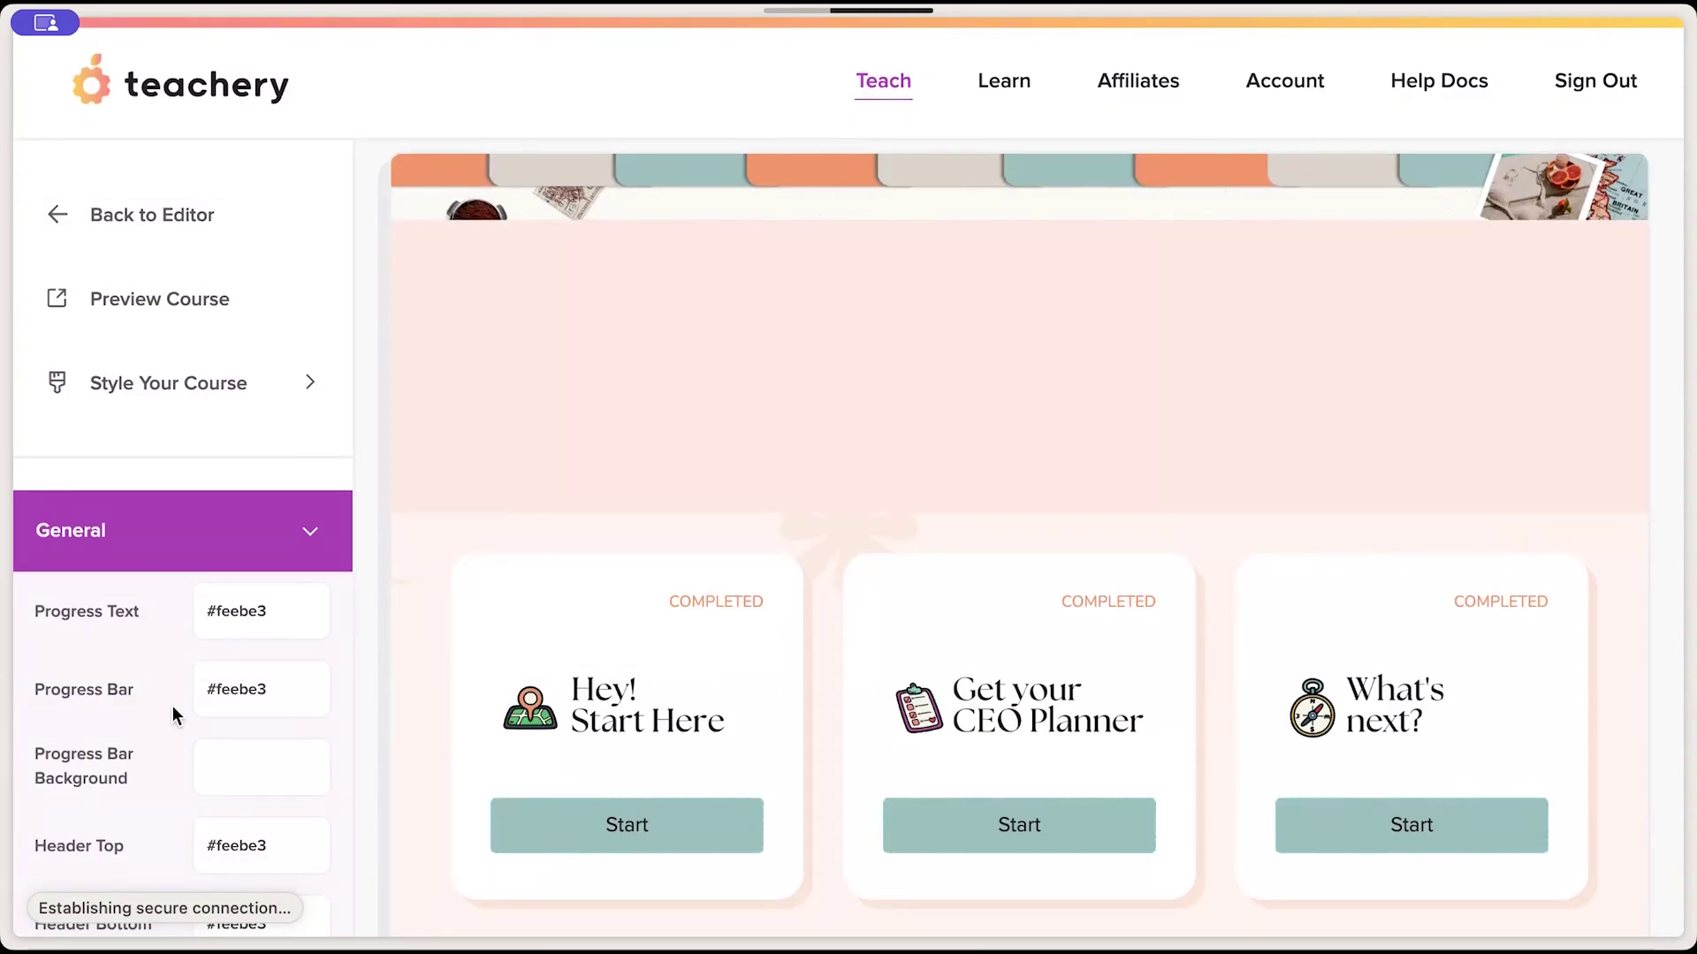
scroll(172, 707, down, 5)
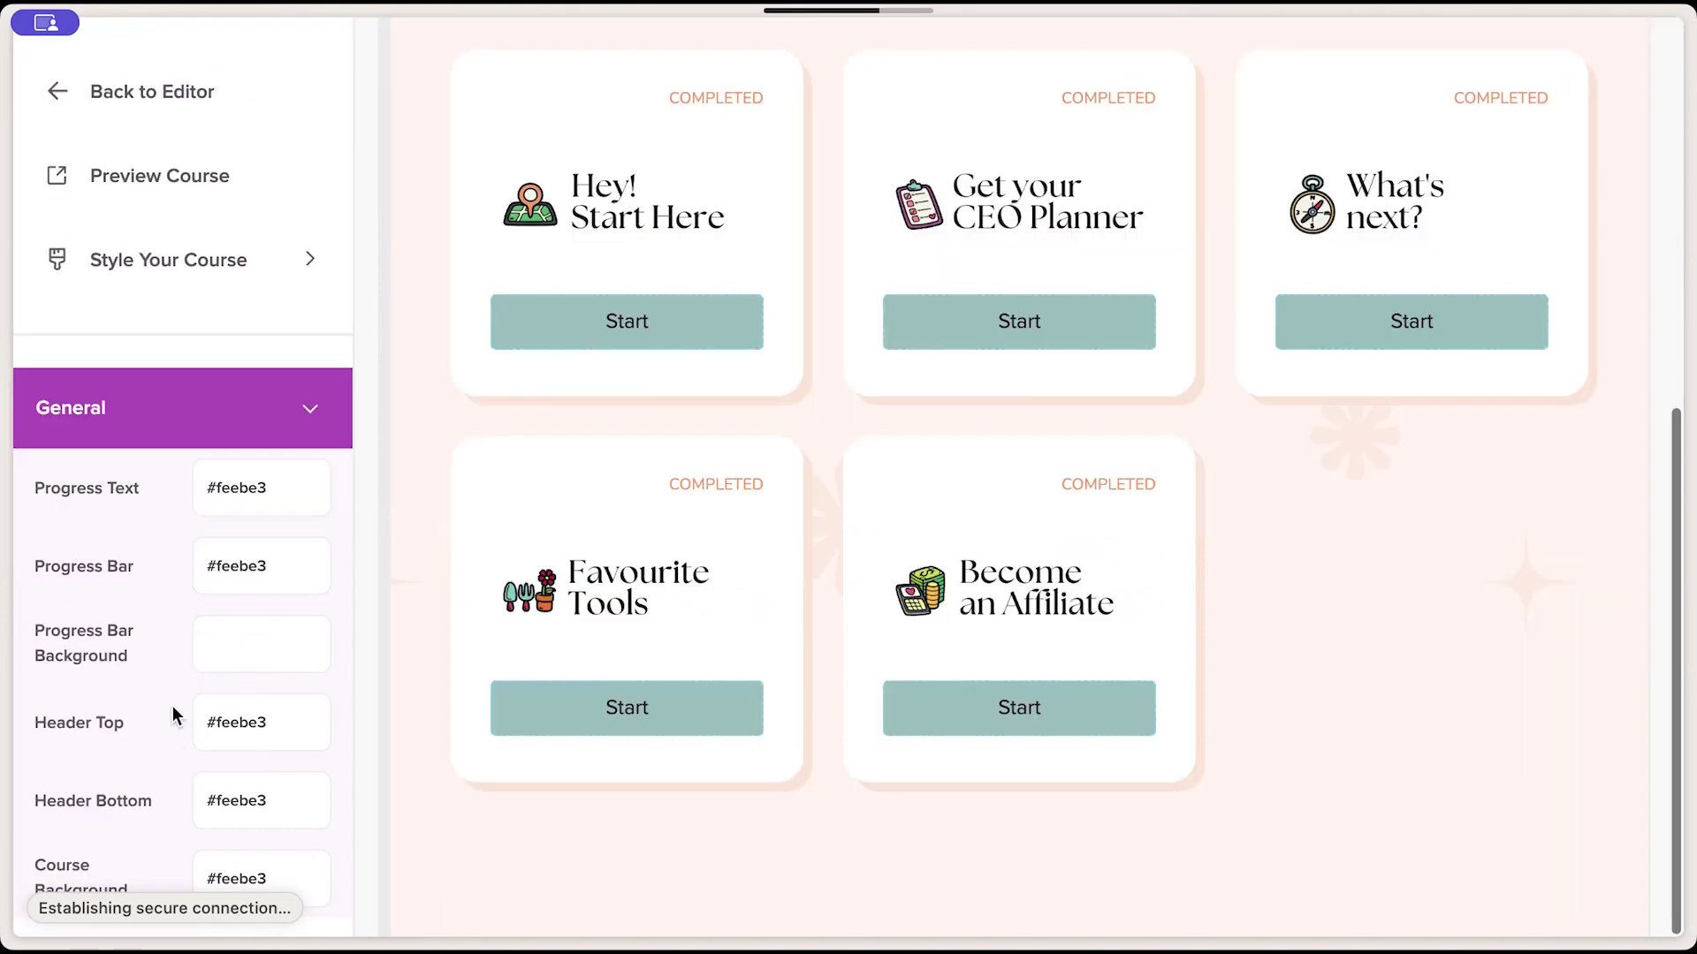
scroll(172, 707, down, 2)
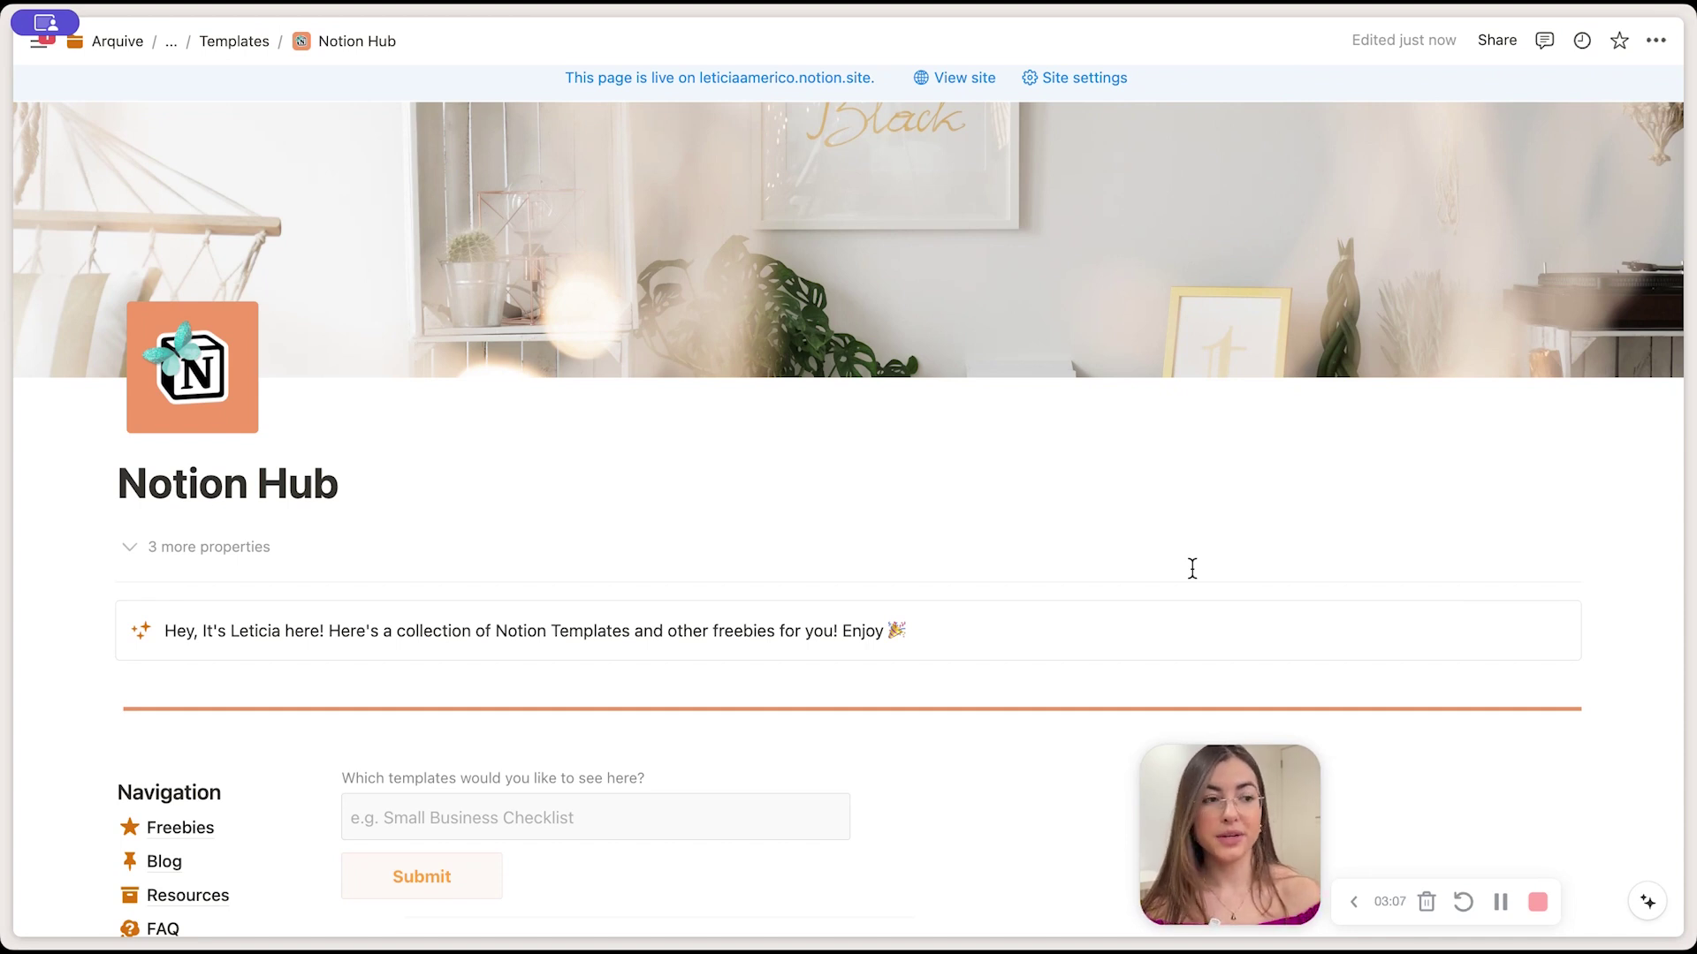
- Examine the Notion Hub page in Notion, including its navigation, request form, Free Notion Templates toggle and gallery
scroll(1084, 623, down, 2)
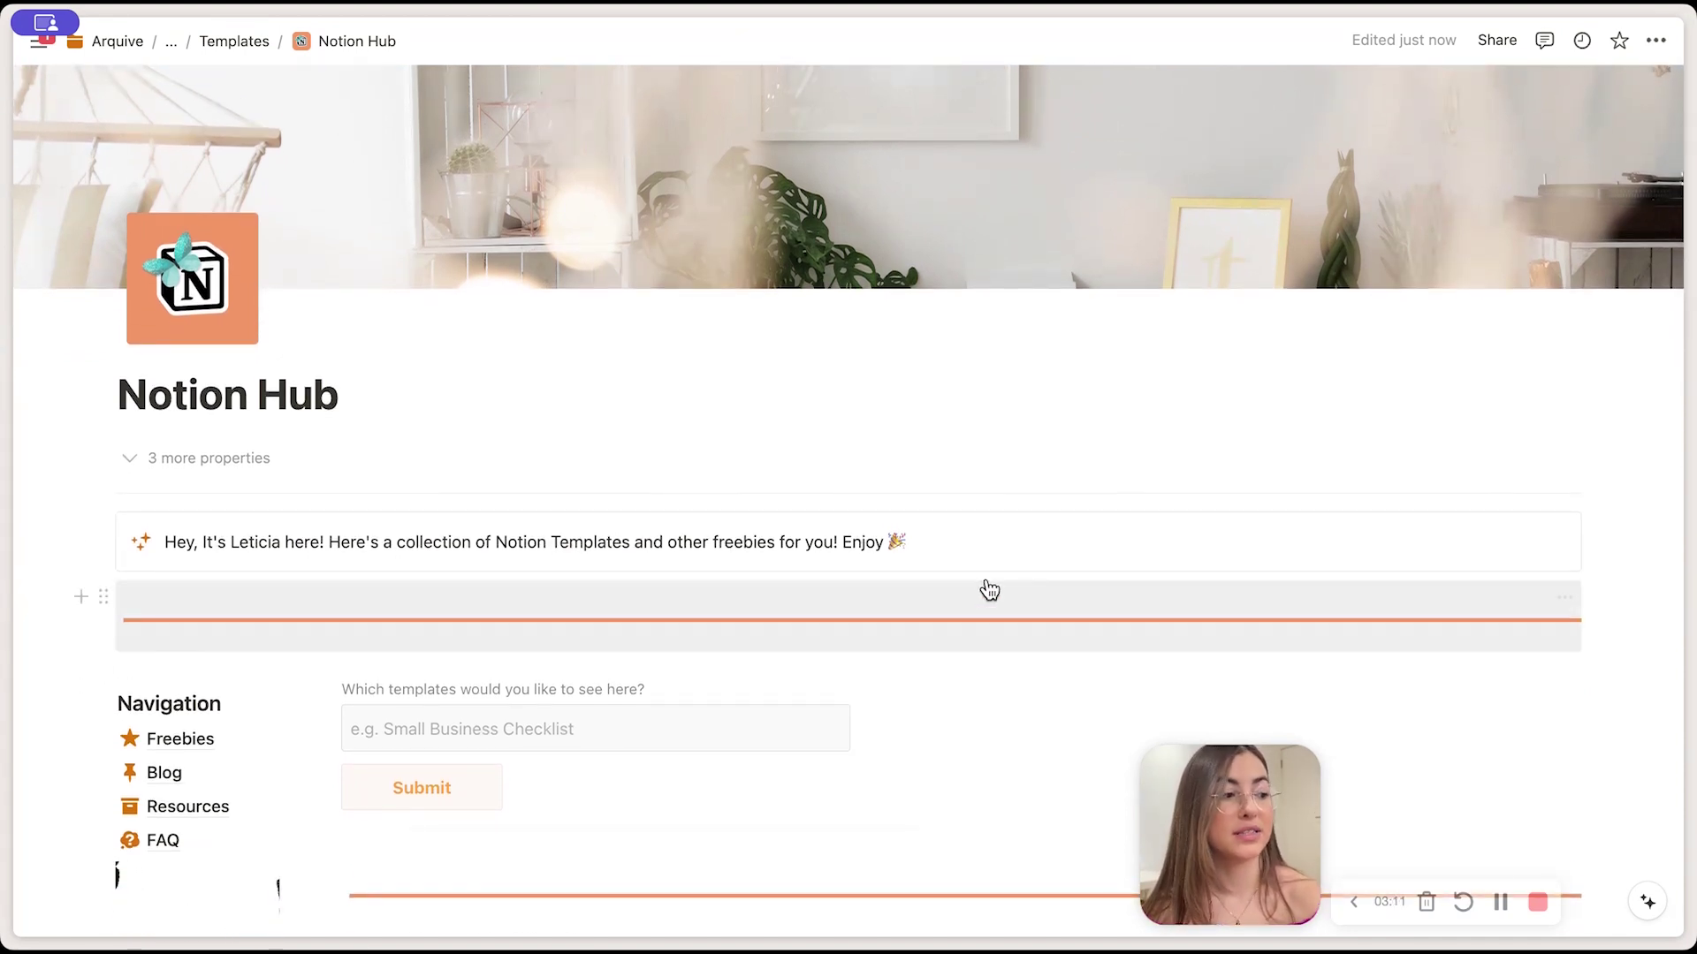
scroll(800, 580, down, 2)
scroll(803, 590, down, 1)
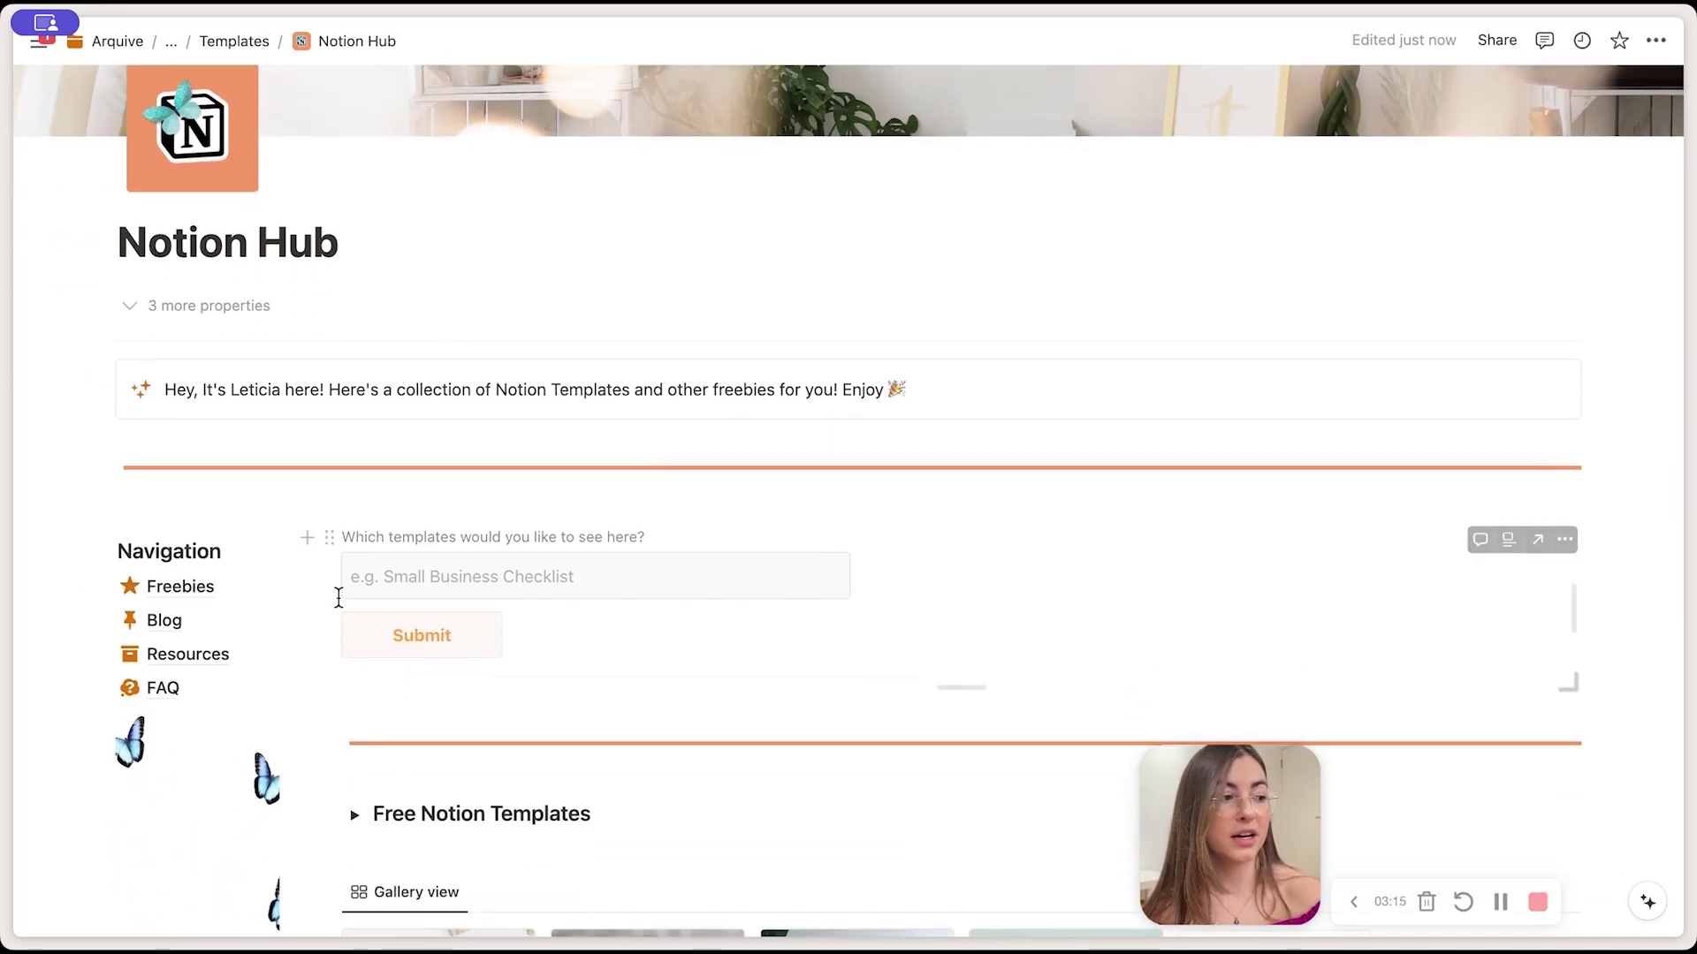
scroll(337, 598, down, 4)
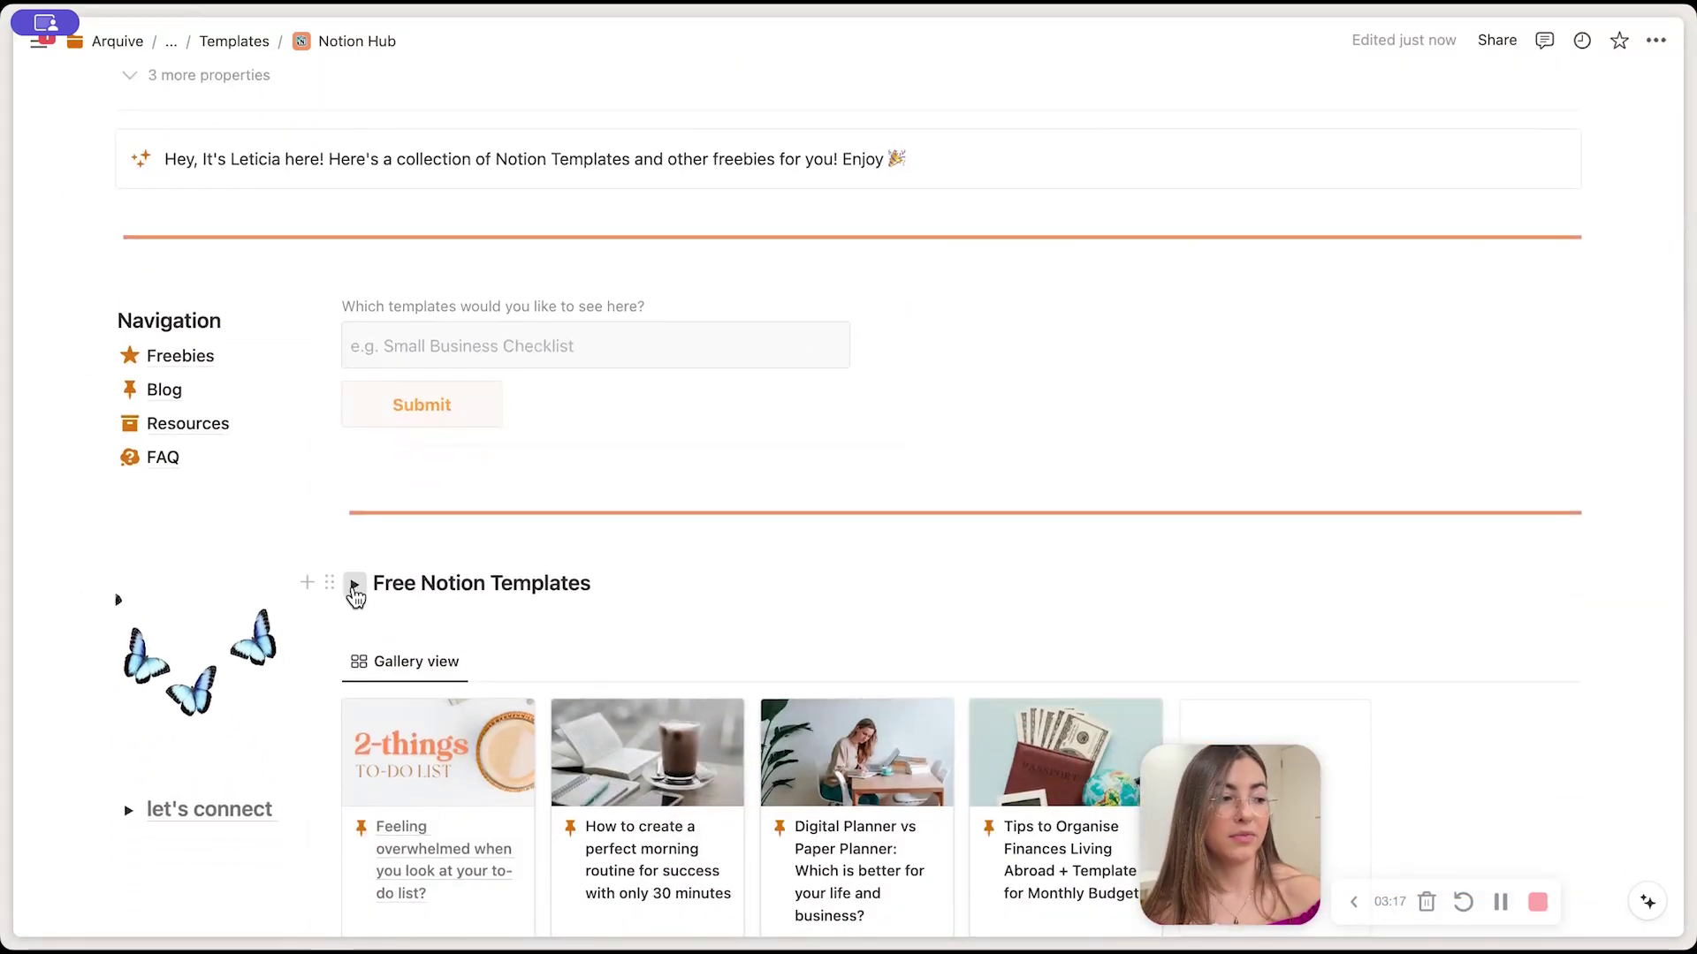
click(355, 586)
click(354, 587)
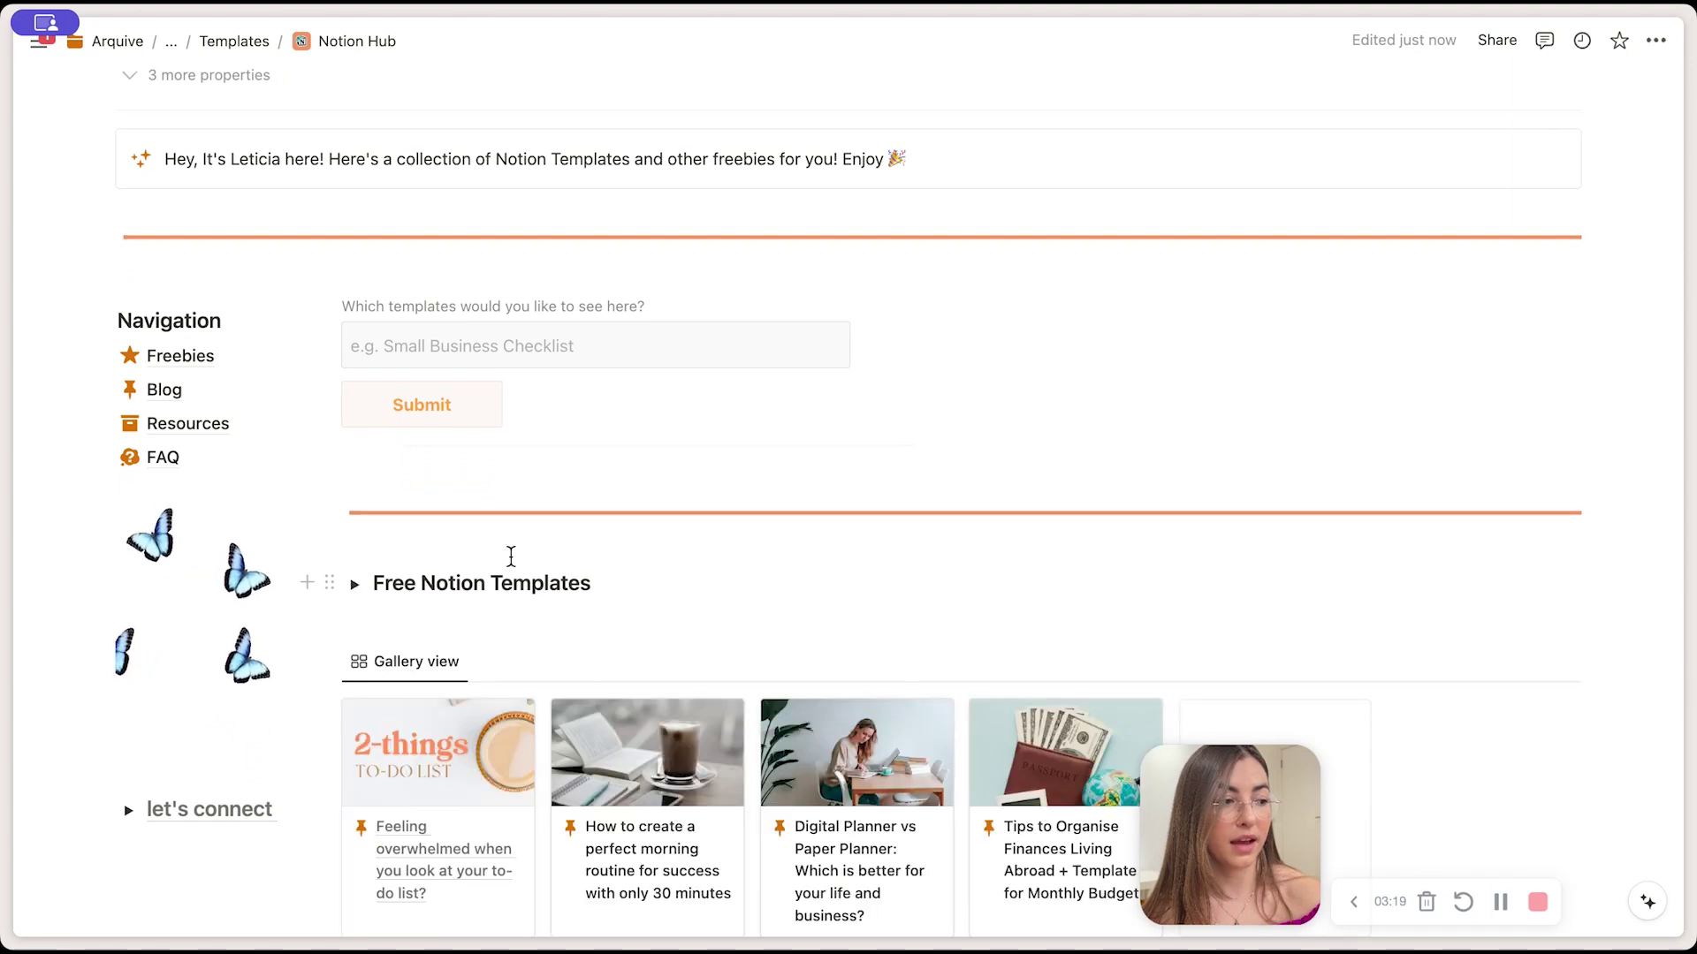
scroll(525, 555, down, 3)
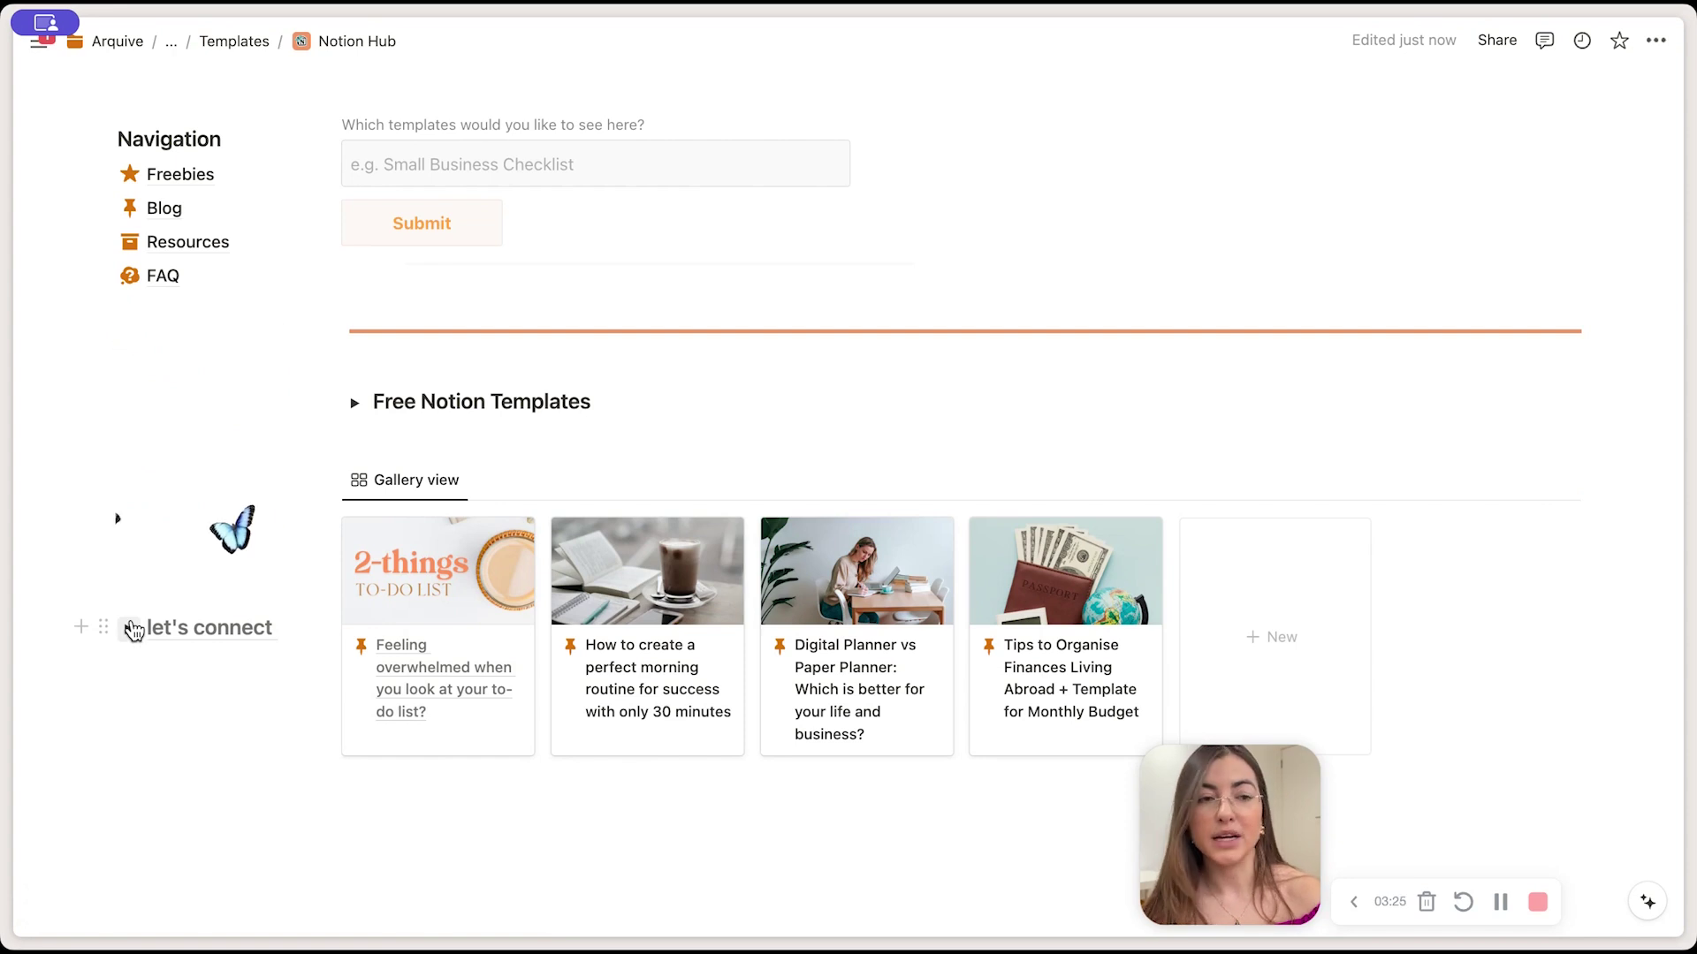
scroll(133, 629, up, 2)
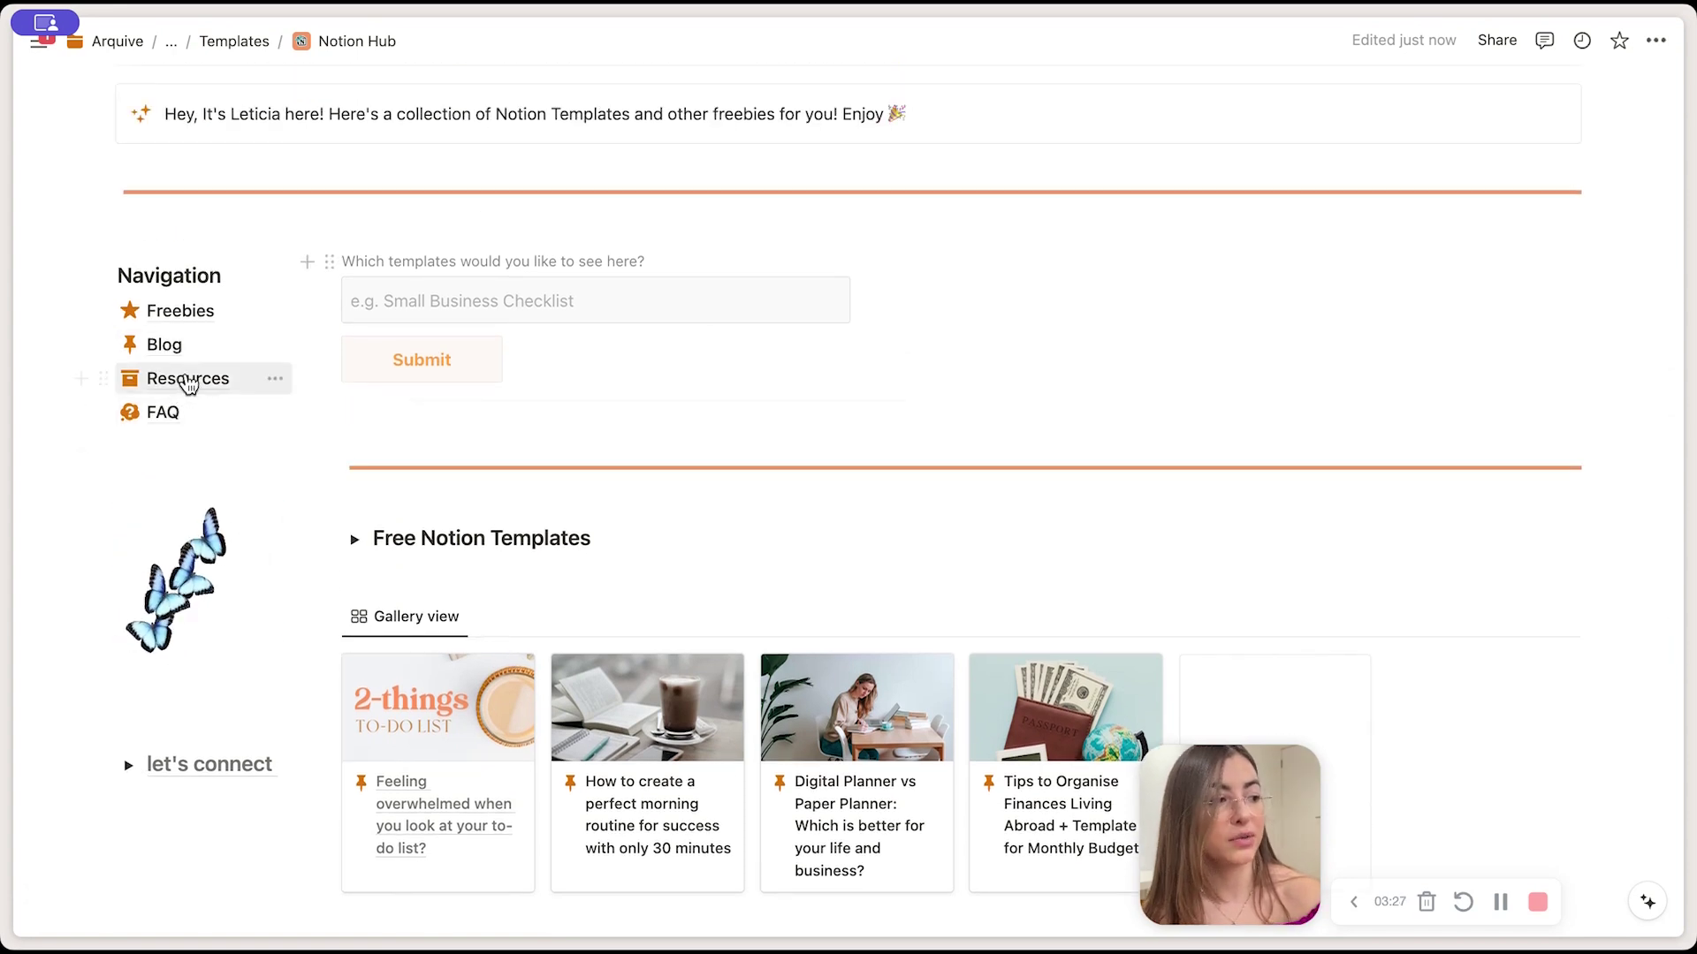
scroll(205, 320, up, 8)
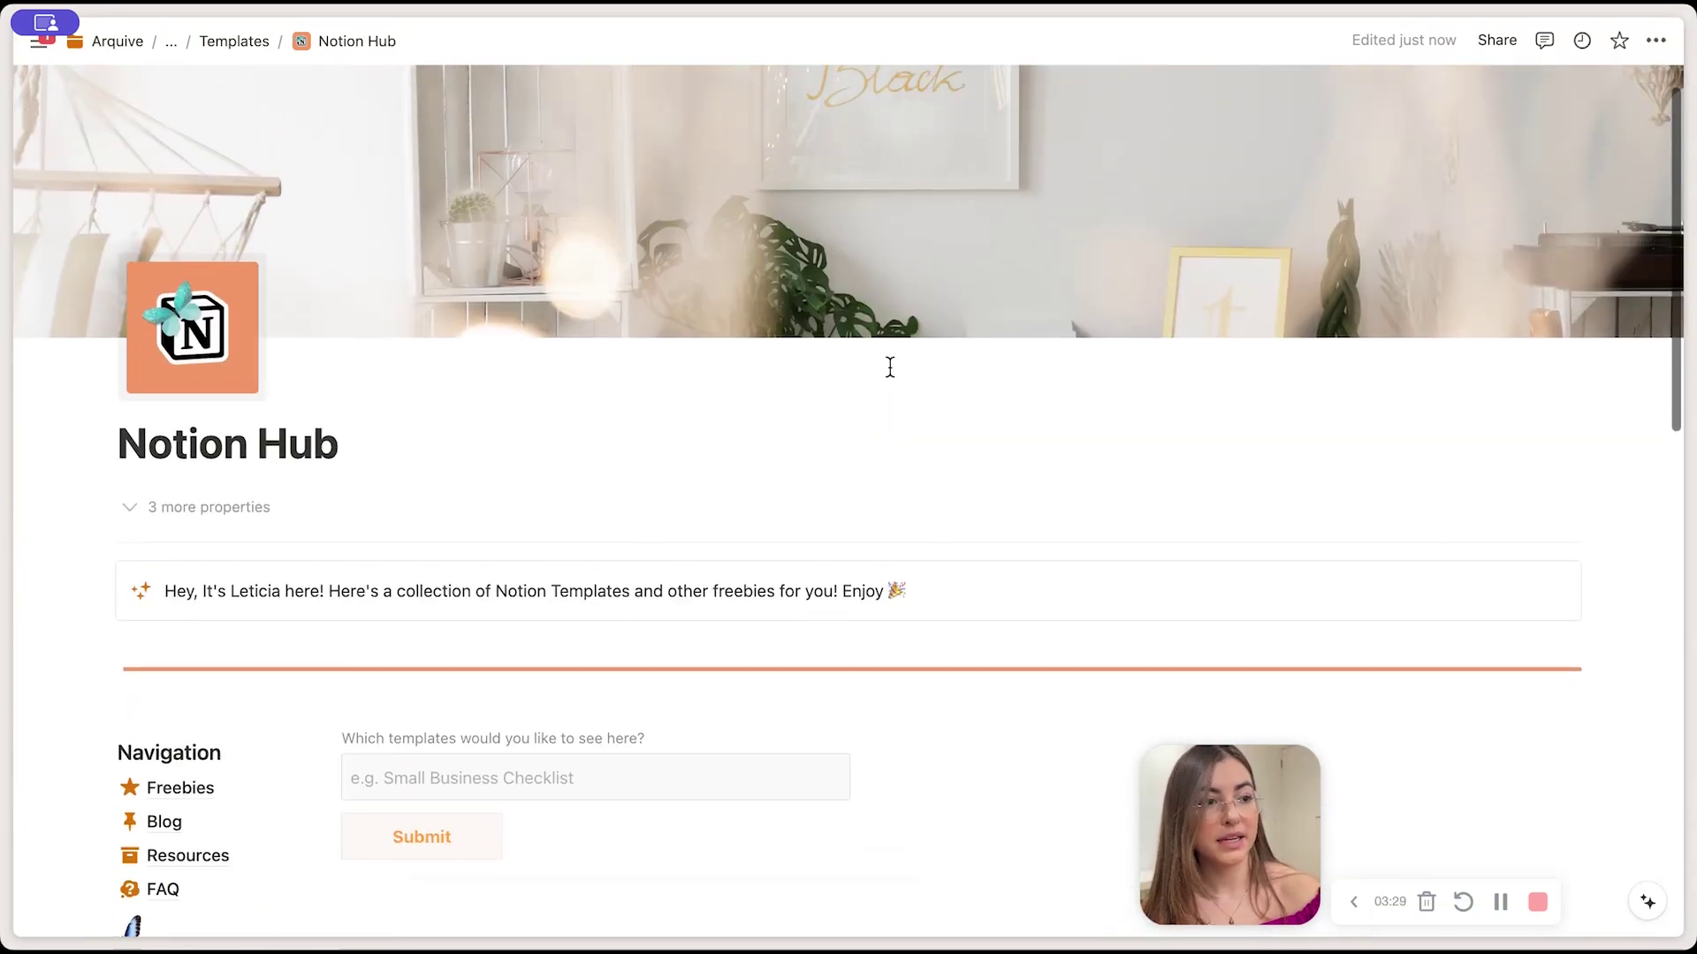
- Review the Notion Hub page's web publishing options, including commenting and template duplication, and return to the page content
click(1501, 40)
click(1237, 86)
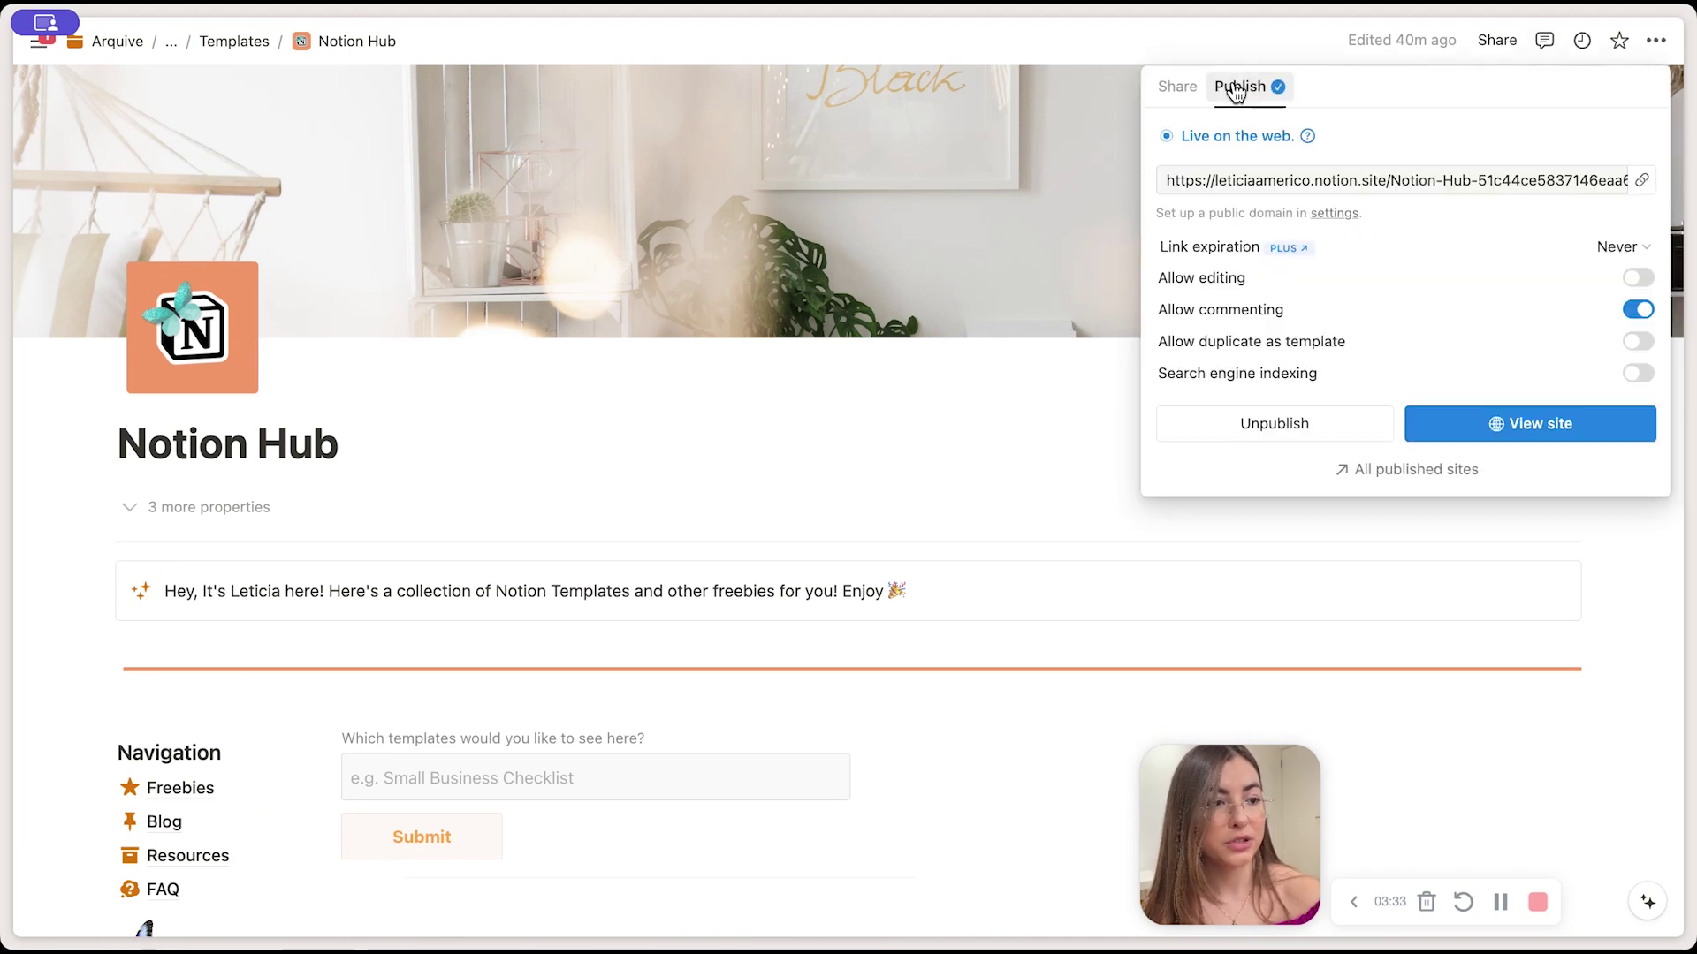
mouse_move(1519, 346)
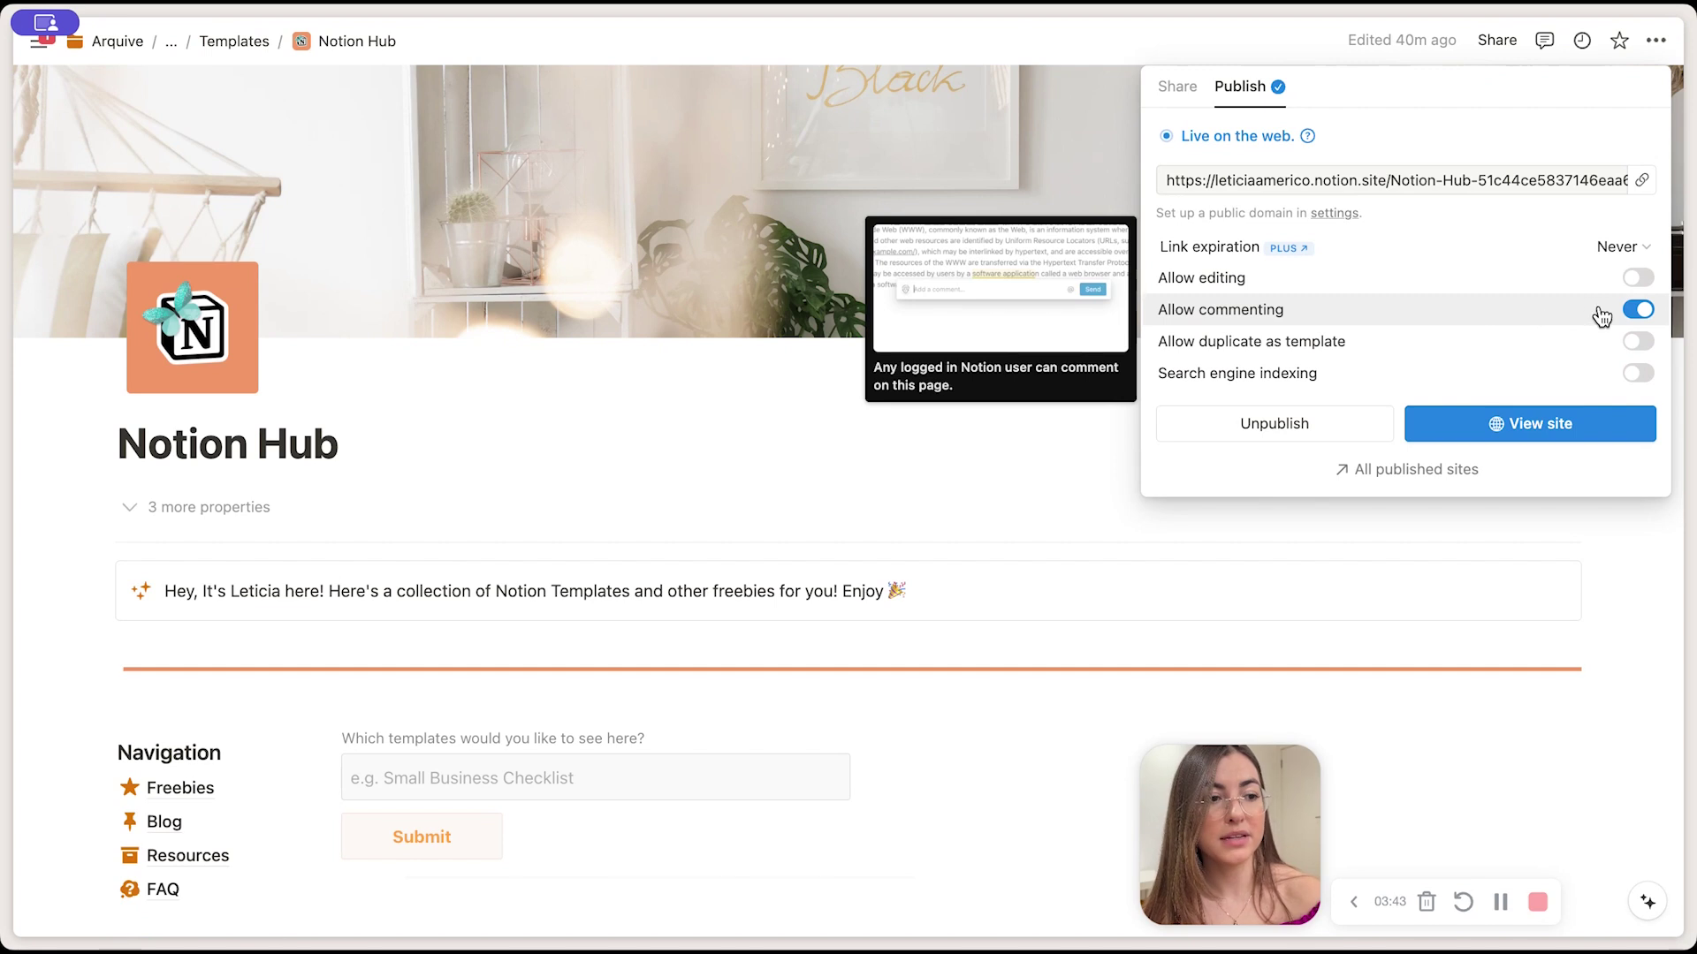
click(1047, 288)
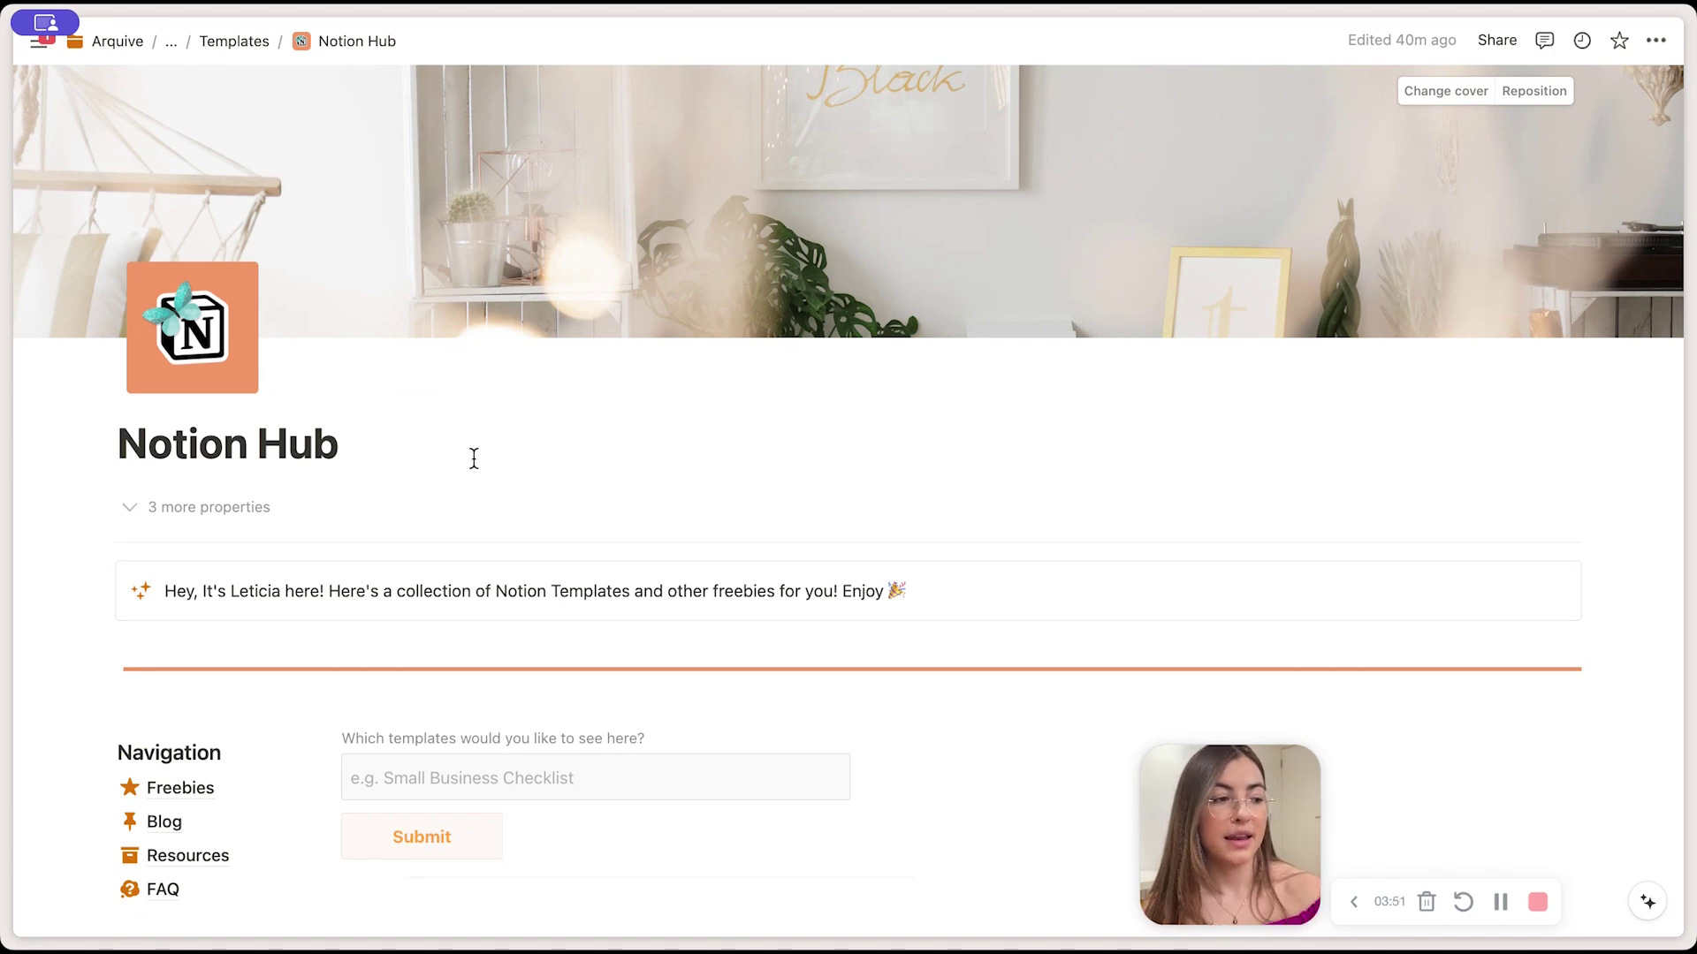
scroll(474, 458, down, 3)
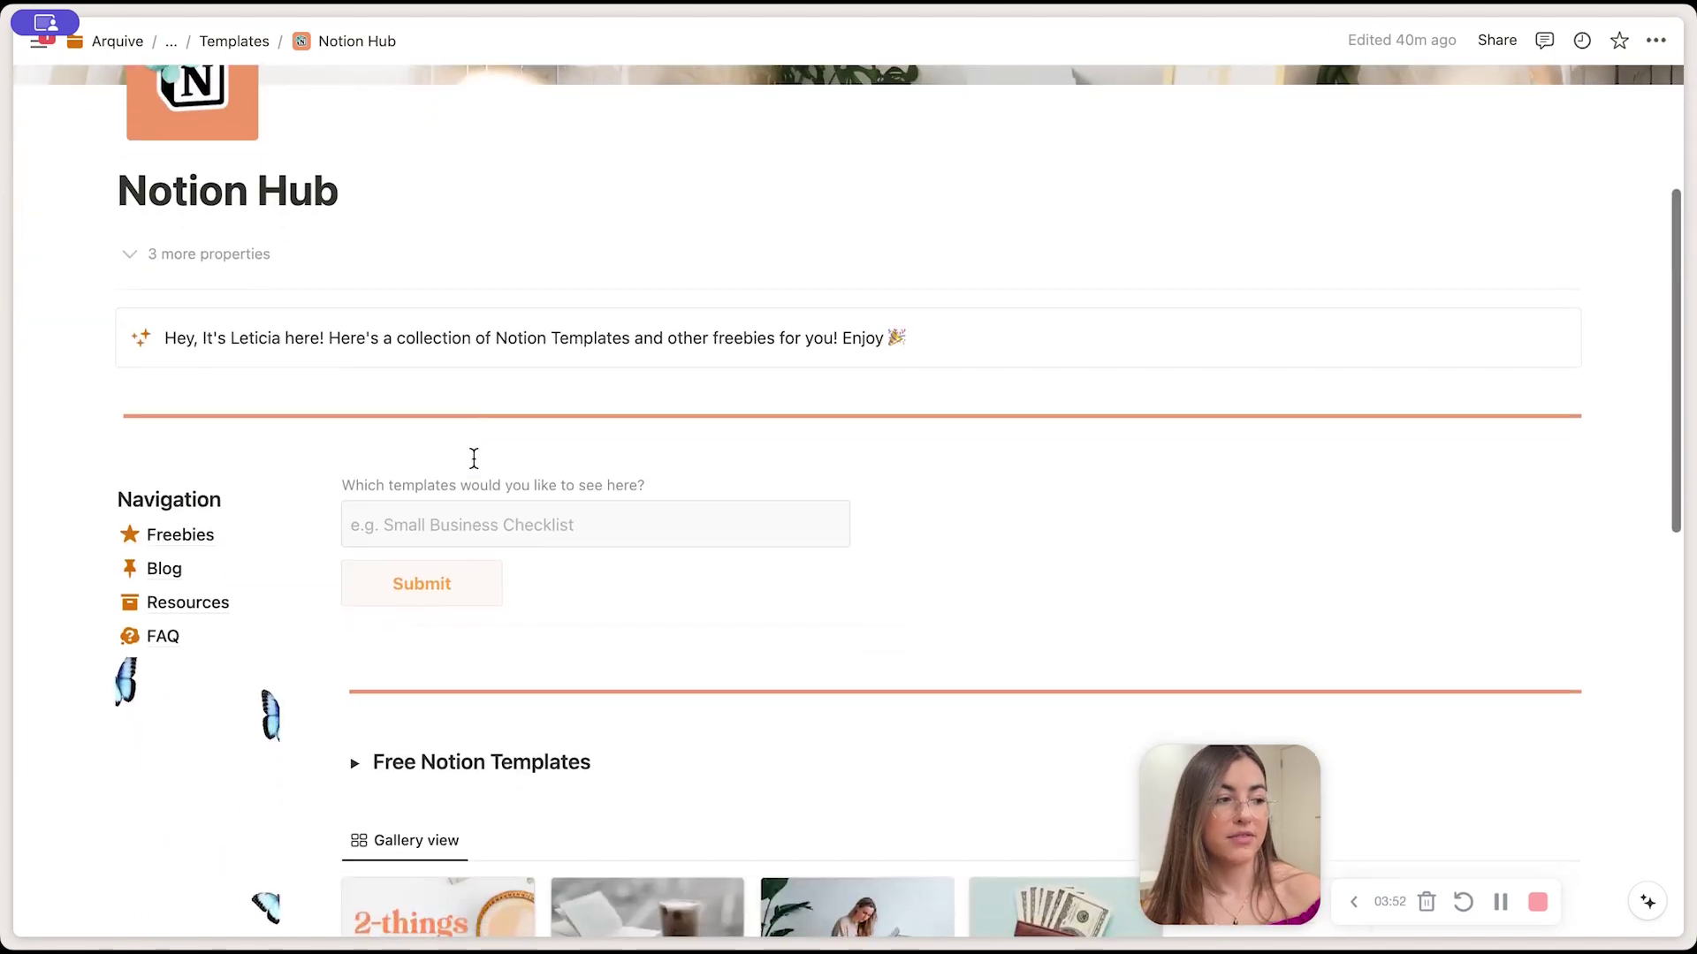
- Switch to Kajabi's website and examine the product types on its homepage, including courses, memberships, podcasts and coaching
click(417, 533)
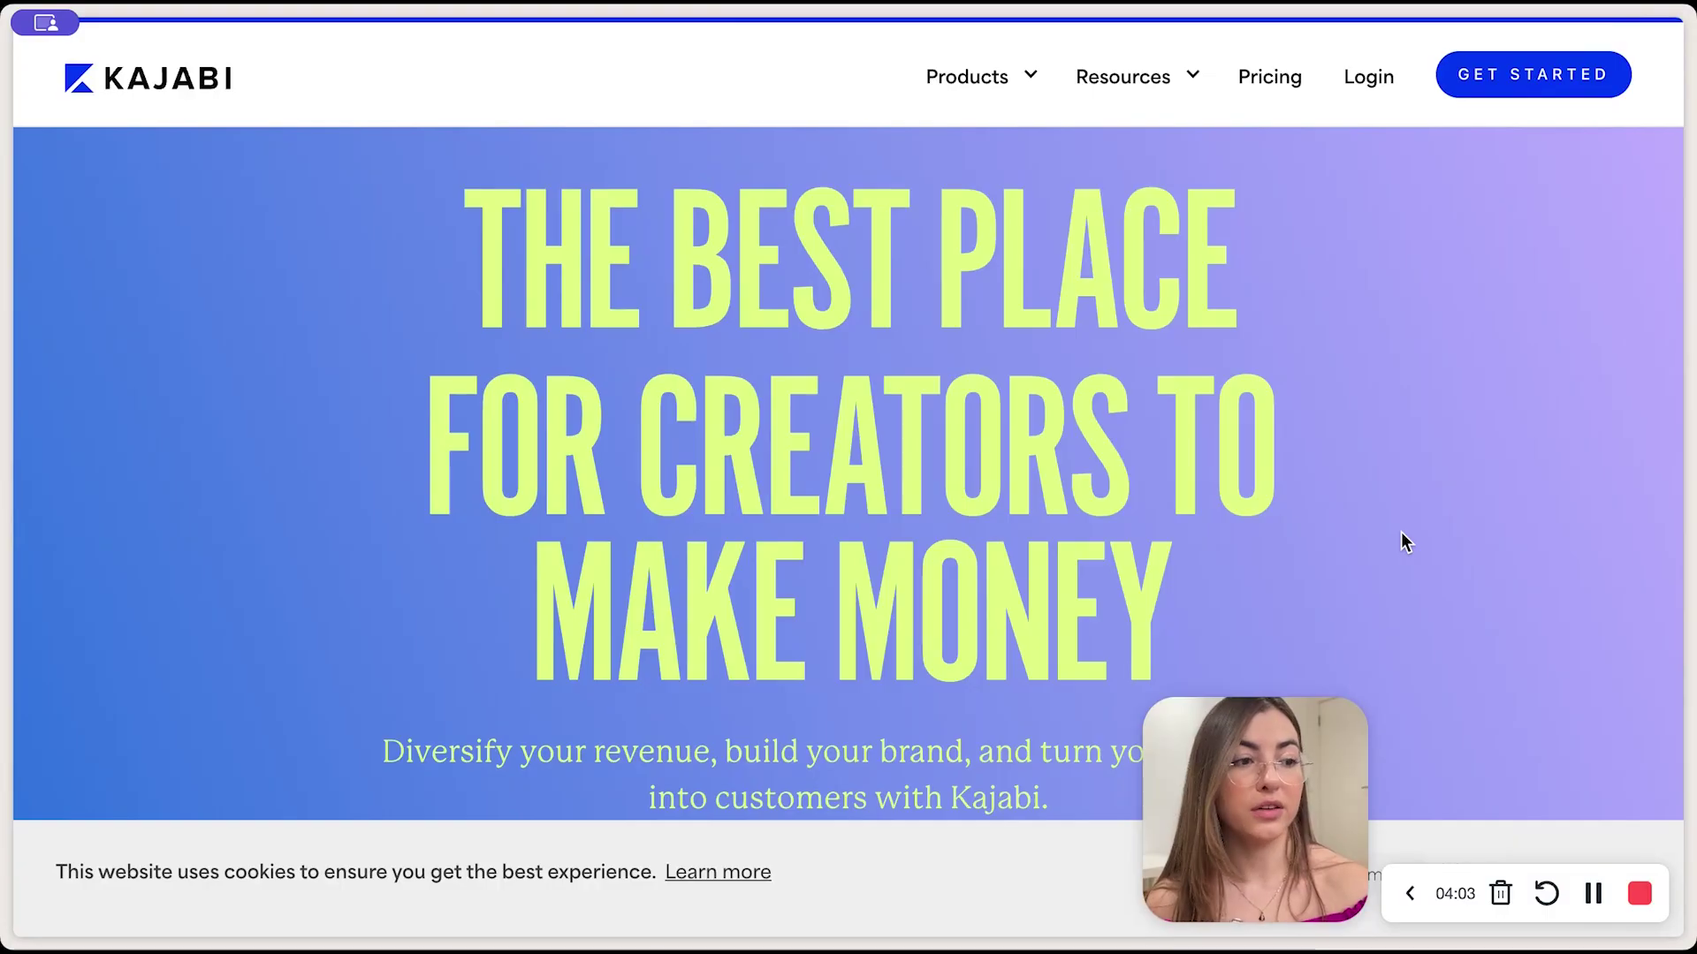
scroll(1115, 435, down, 10)
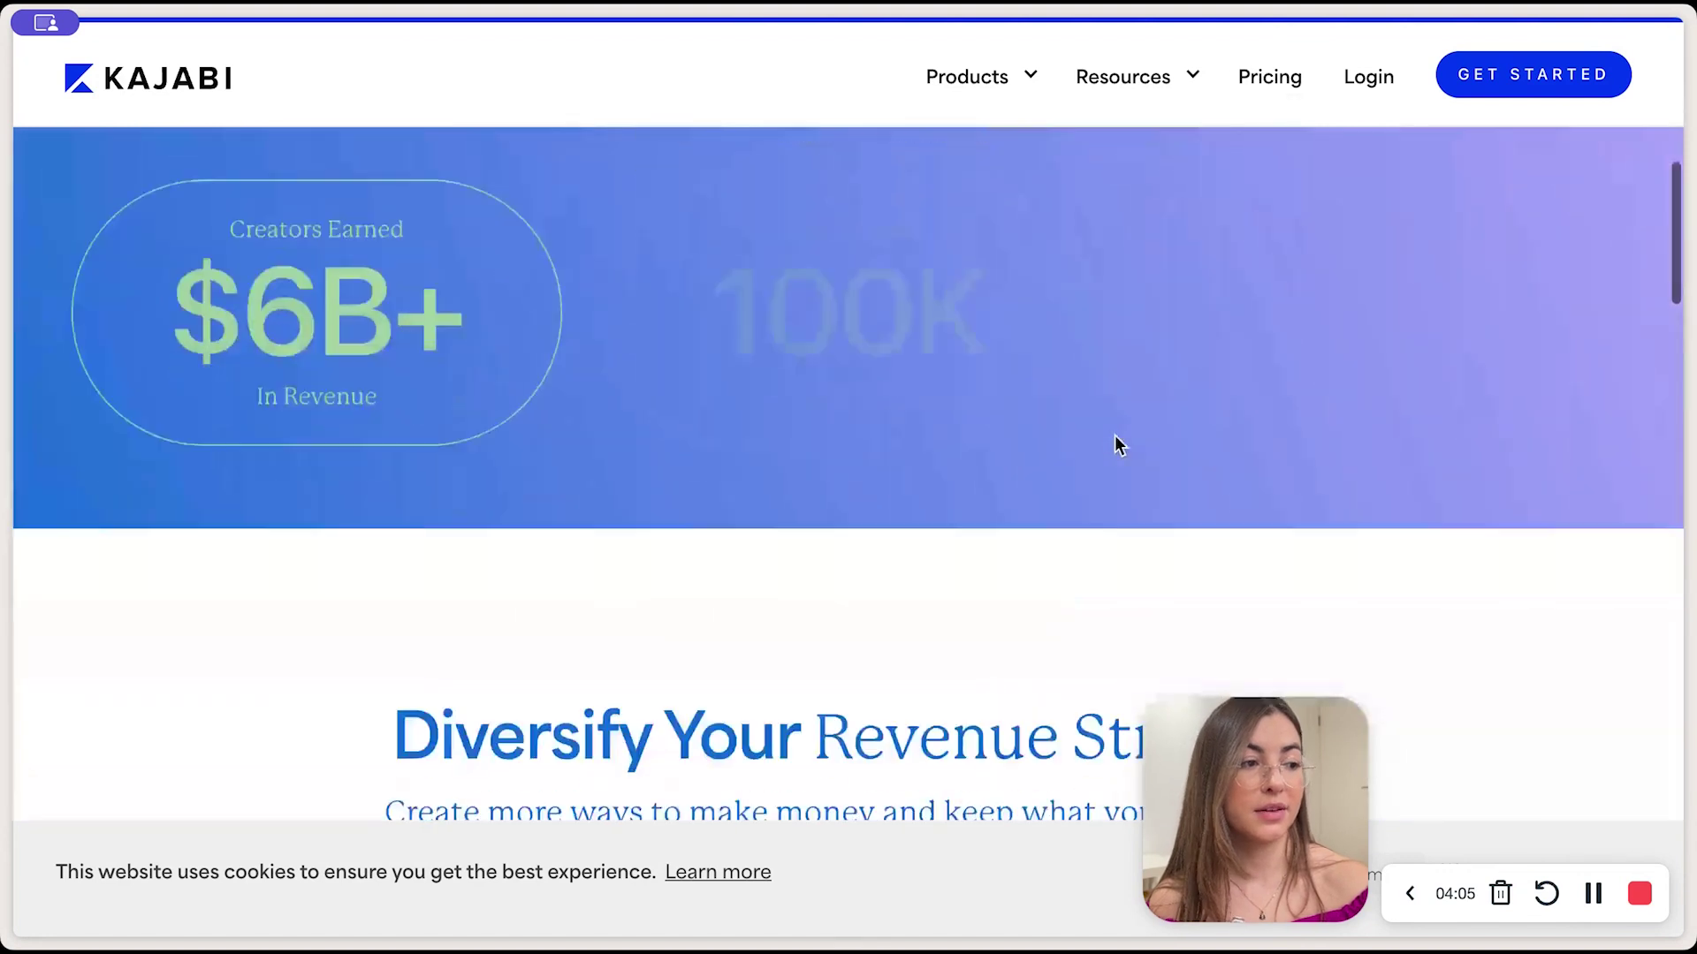
scroll(1115, 434, up, 7)
scroll(1116, 435, down, 10)
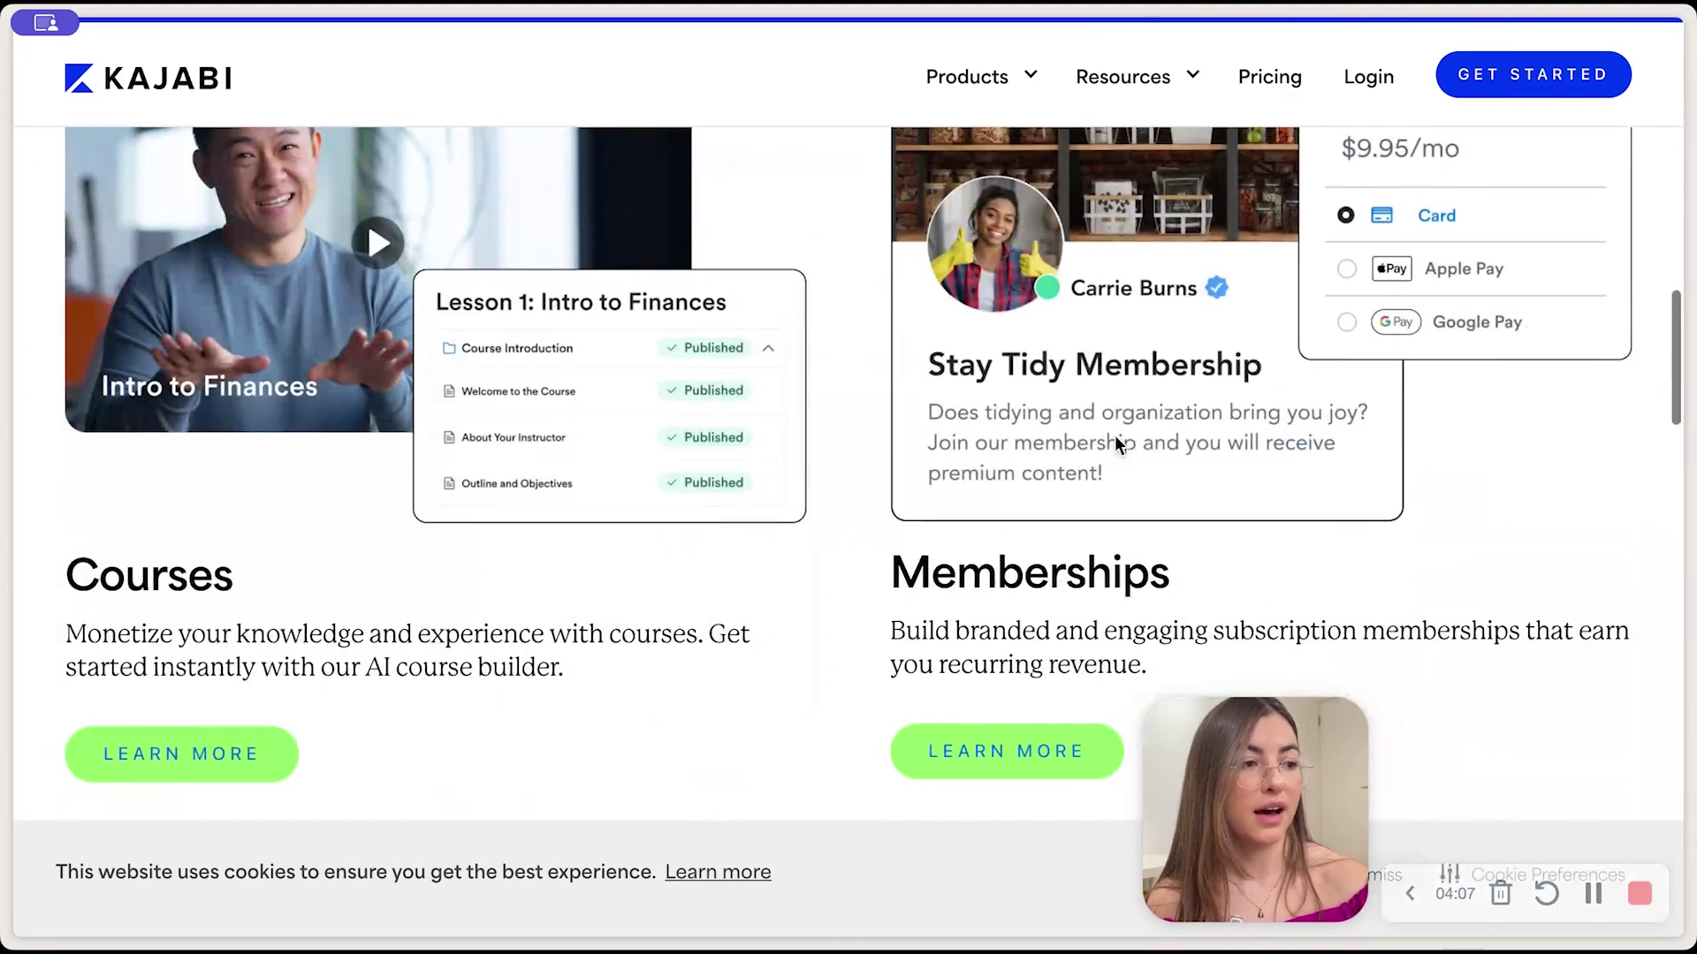
scroll(1115, 435, down, 5)
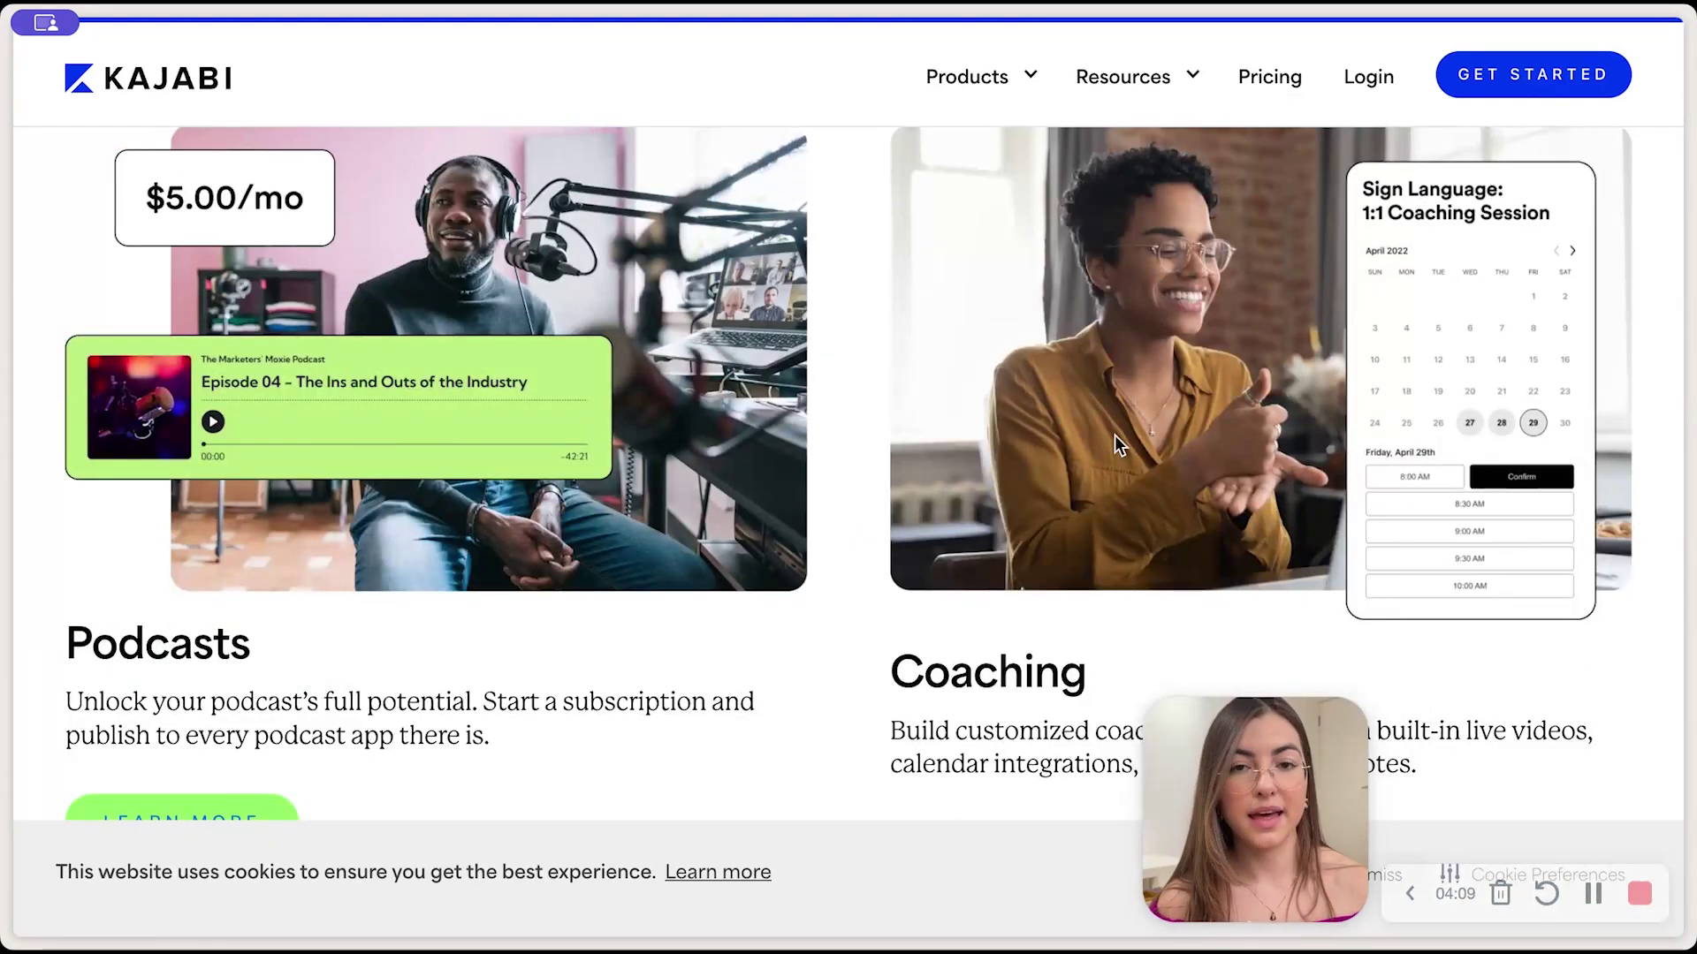
scroll(1115, 435, up, 15)
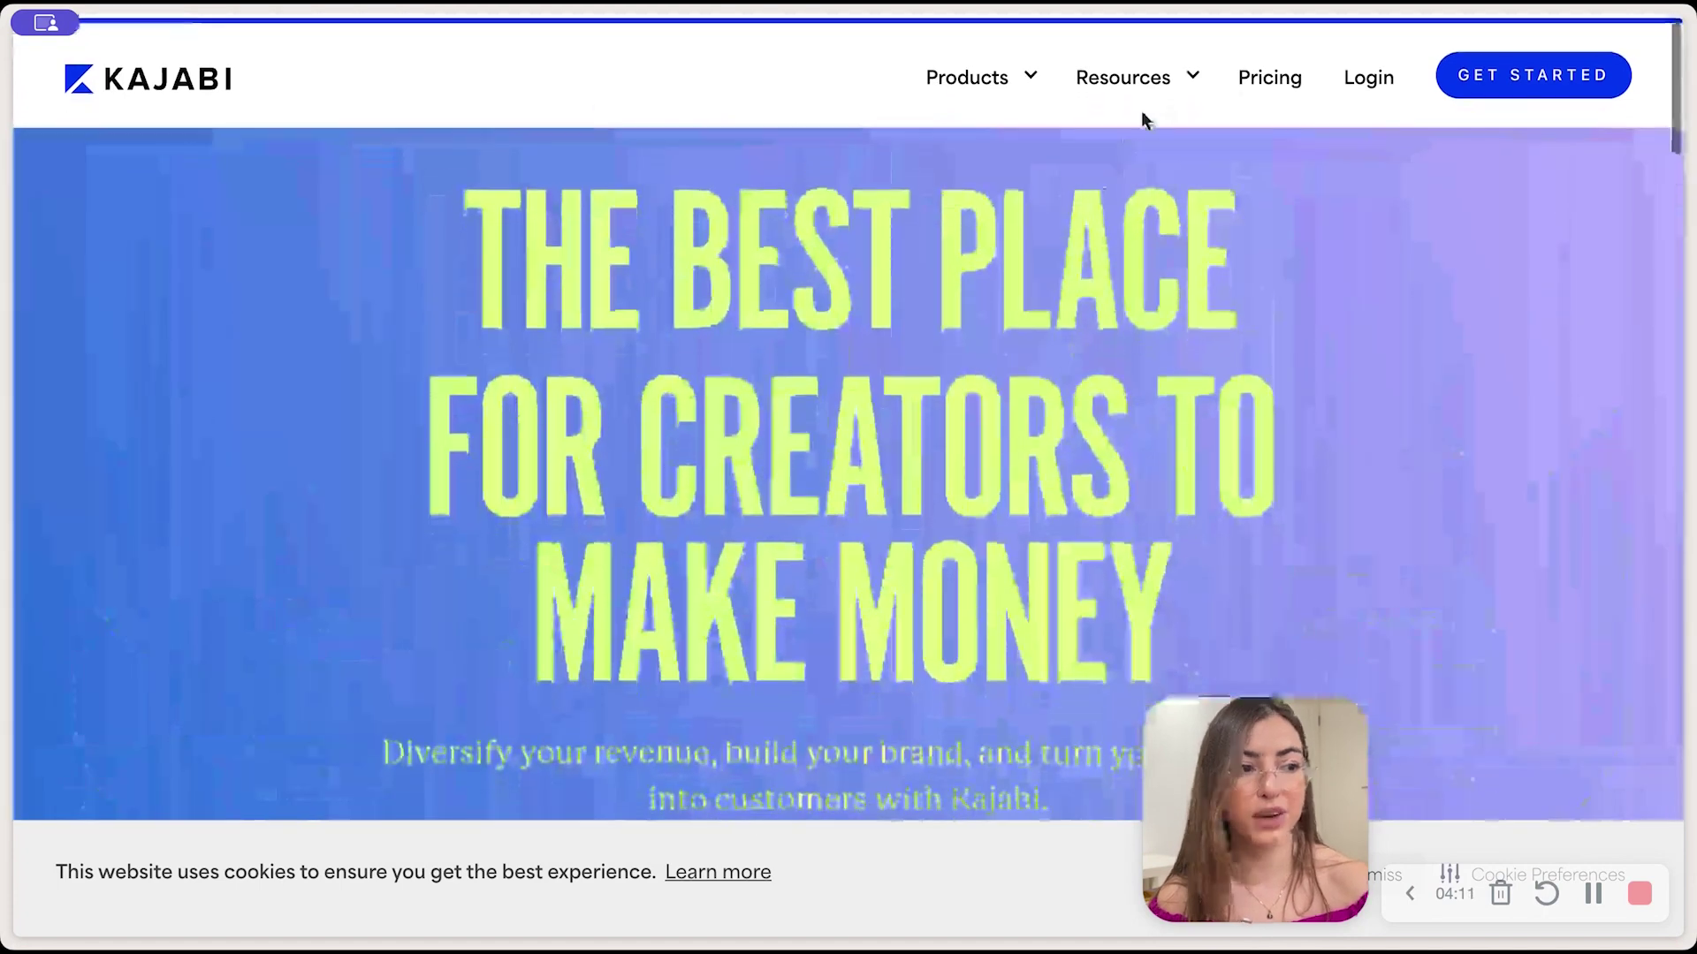
- Open Kajabi's pricing page and review the annually billed Basic, Growth and Pro plans with their features
click(1269, 103)
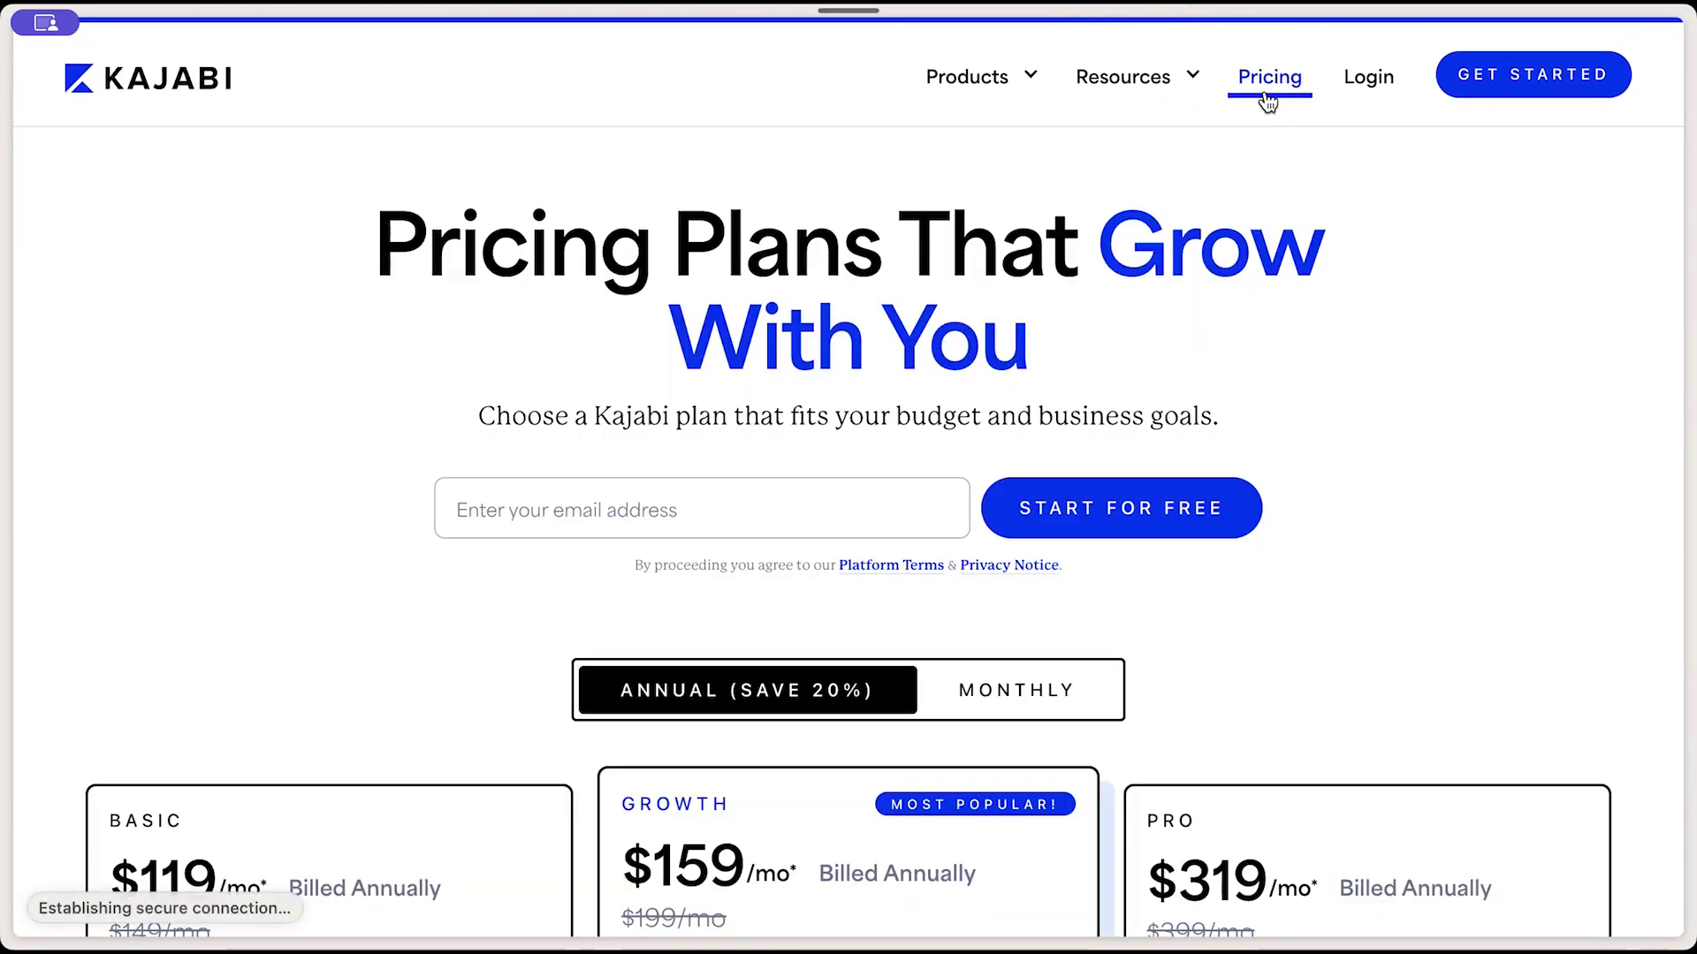
scroll(319, 425, down, 7)
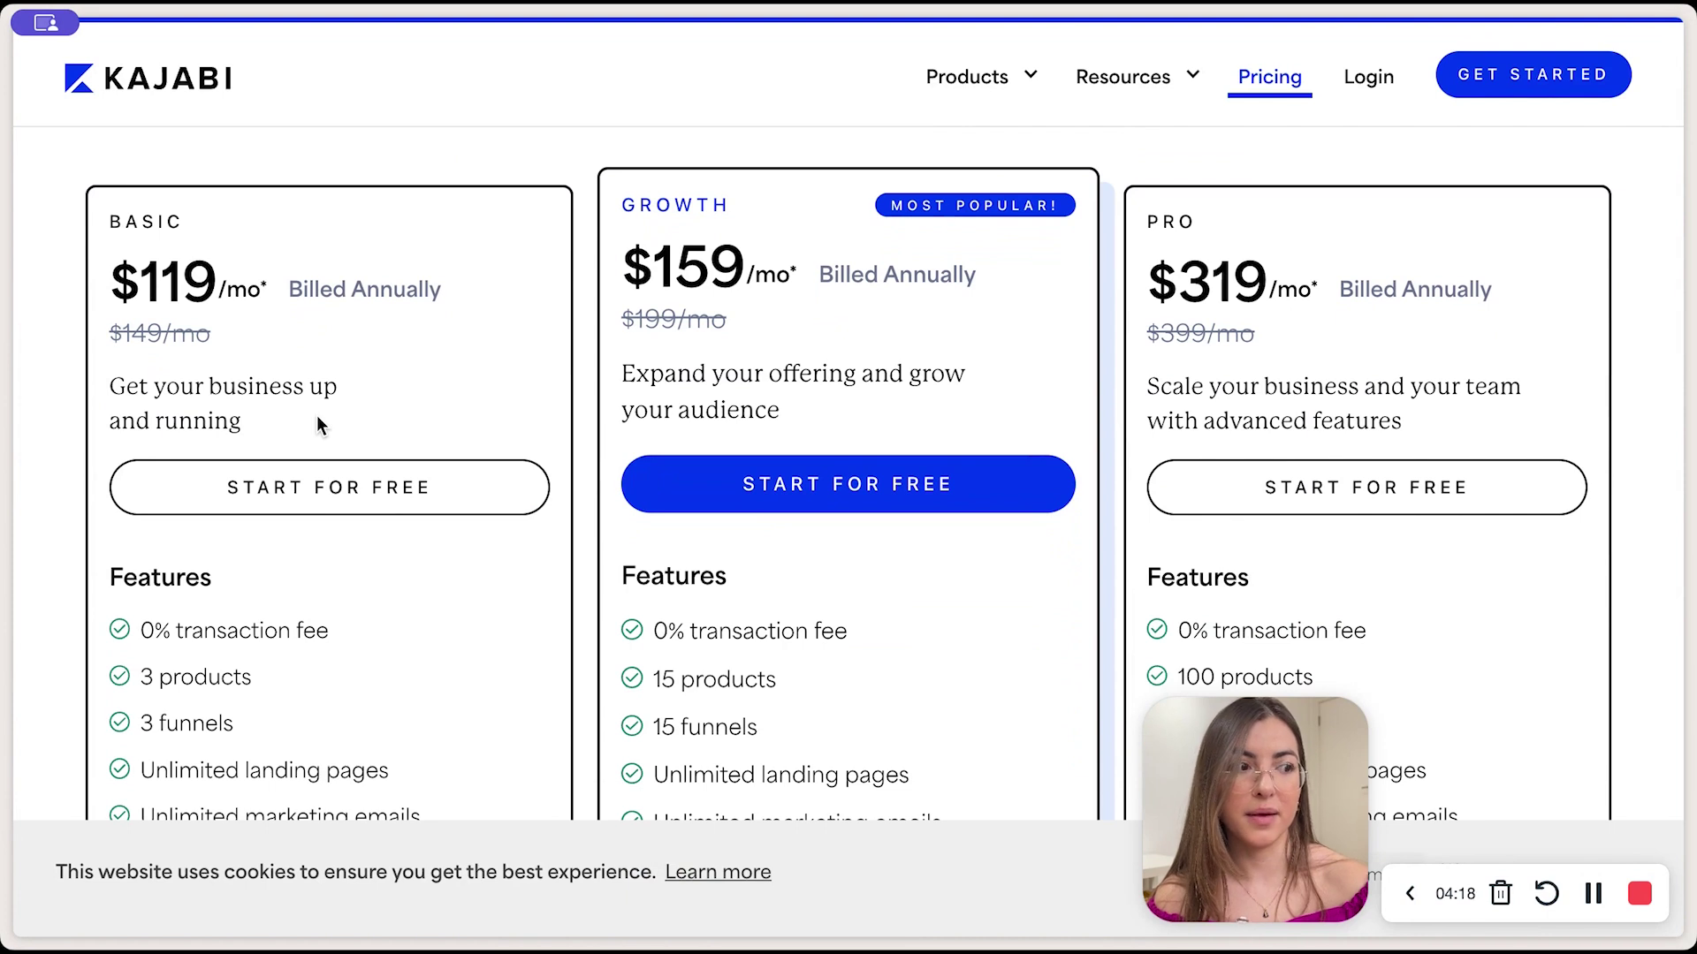
scroll(316, 416, up, 7)
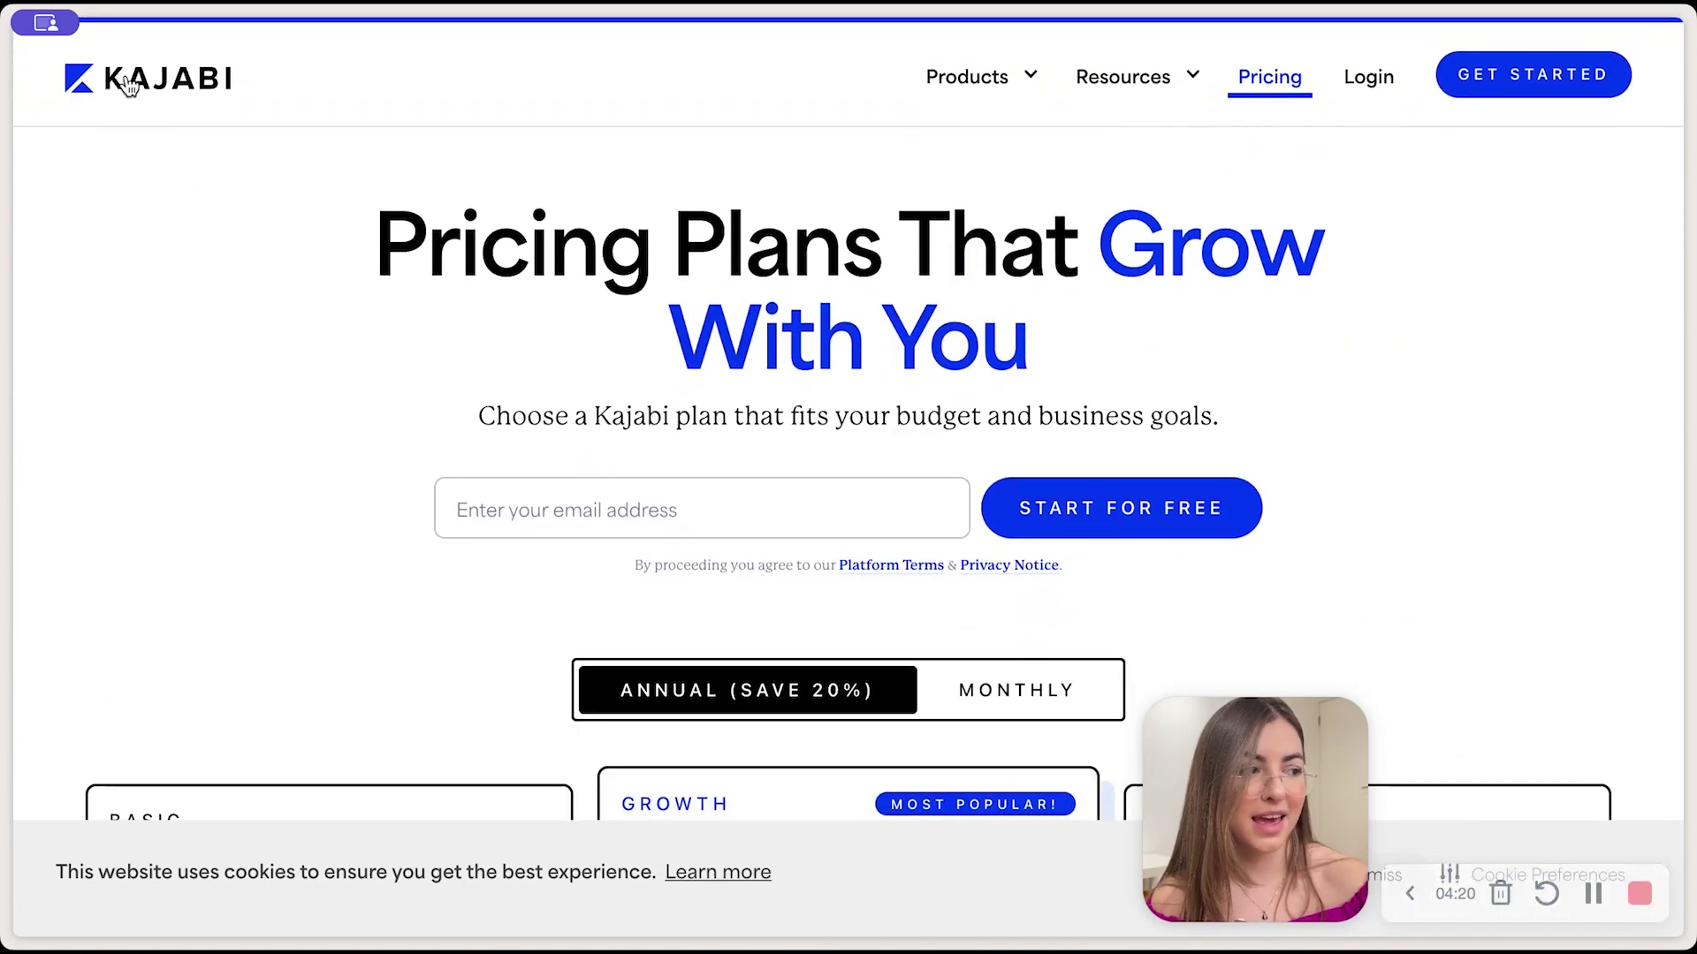
- Return to Kajabi's homepage and look over its creator showcase and introductory sections
click(129, 81)
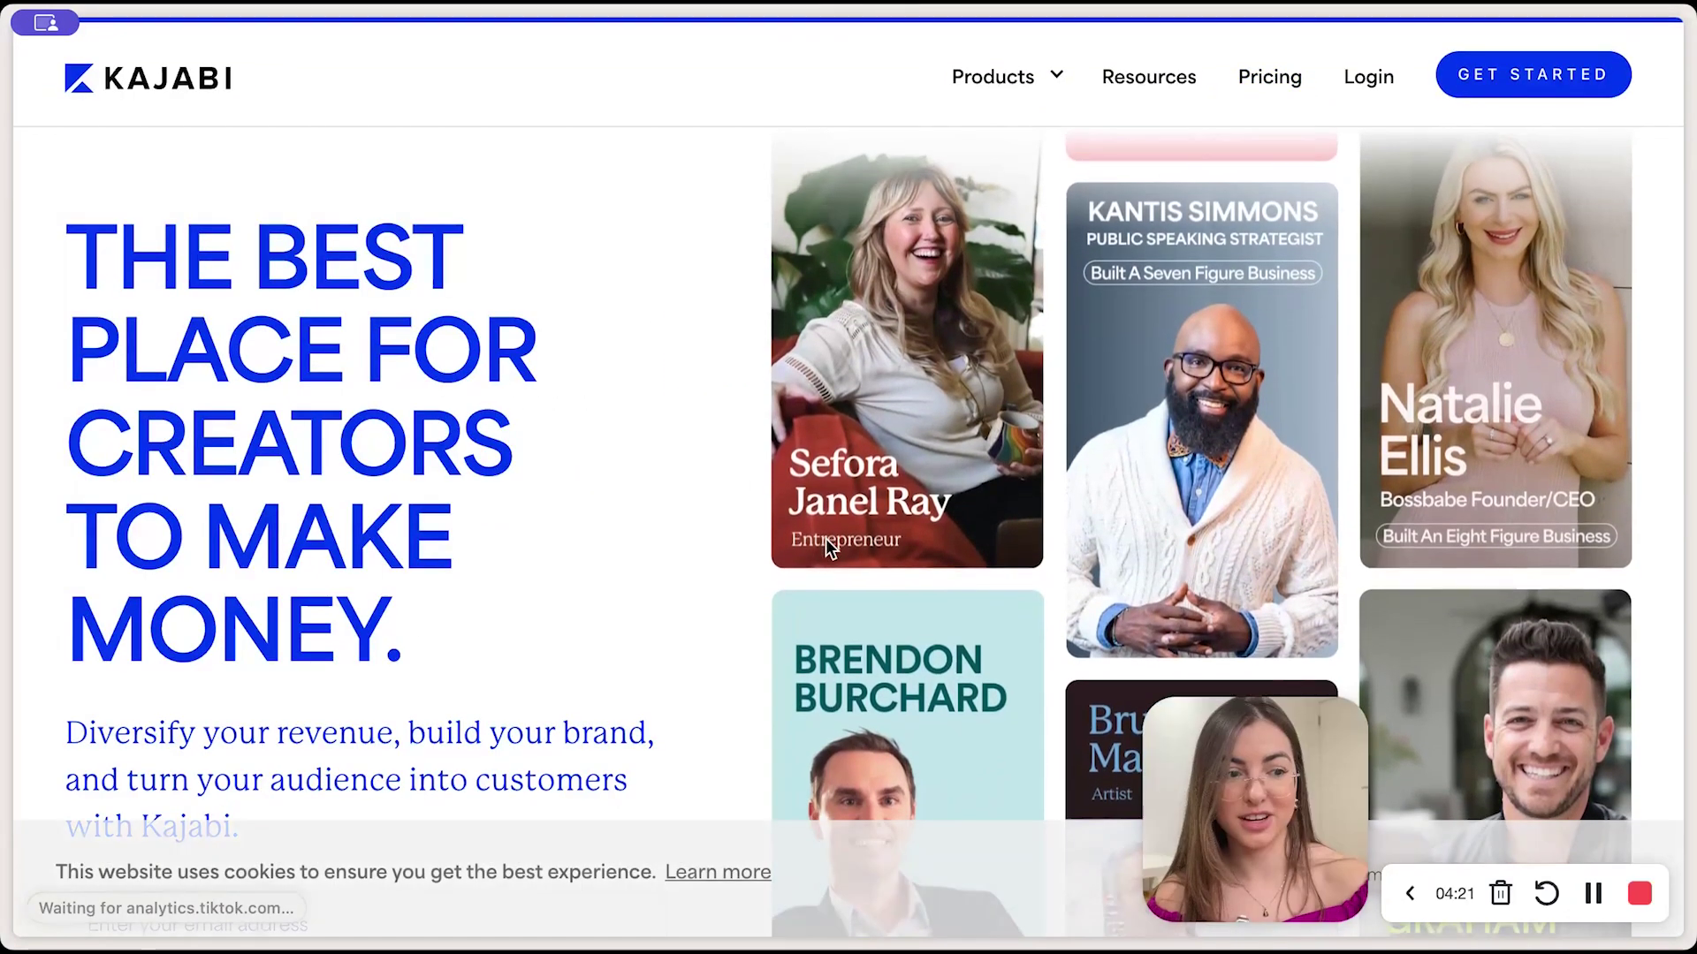
scroll(825, 538, down, 8)
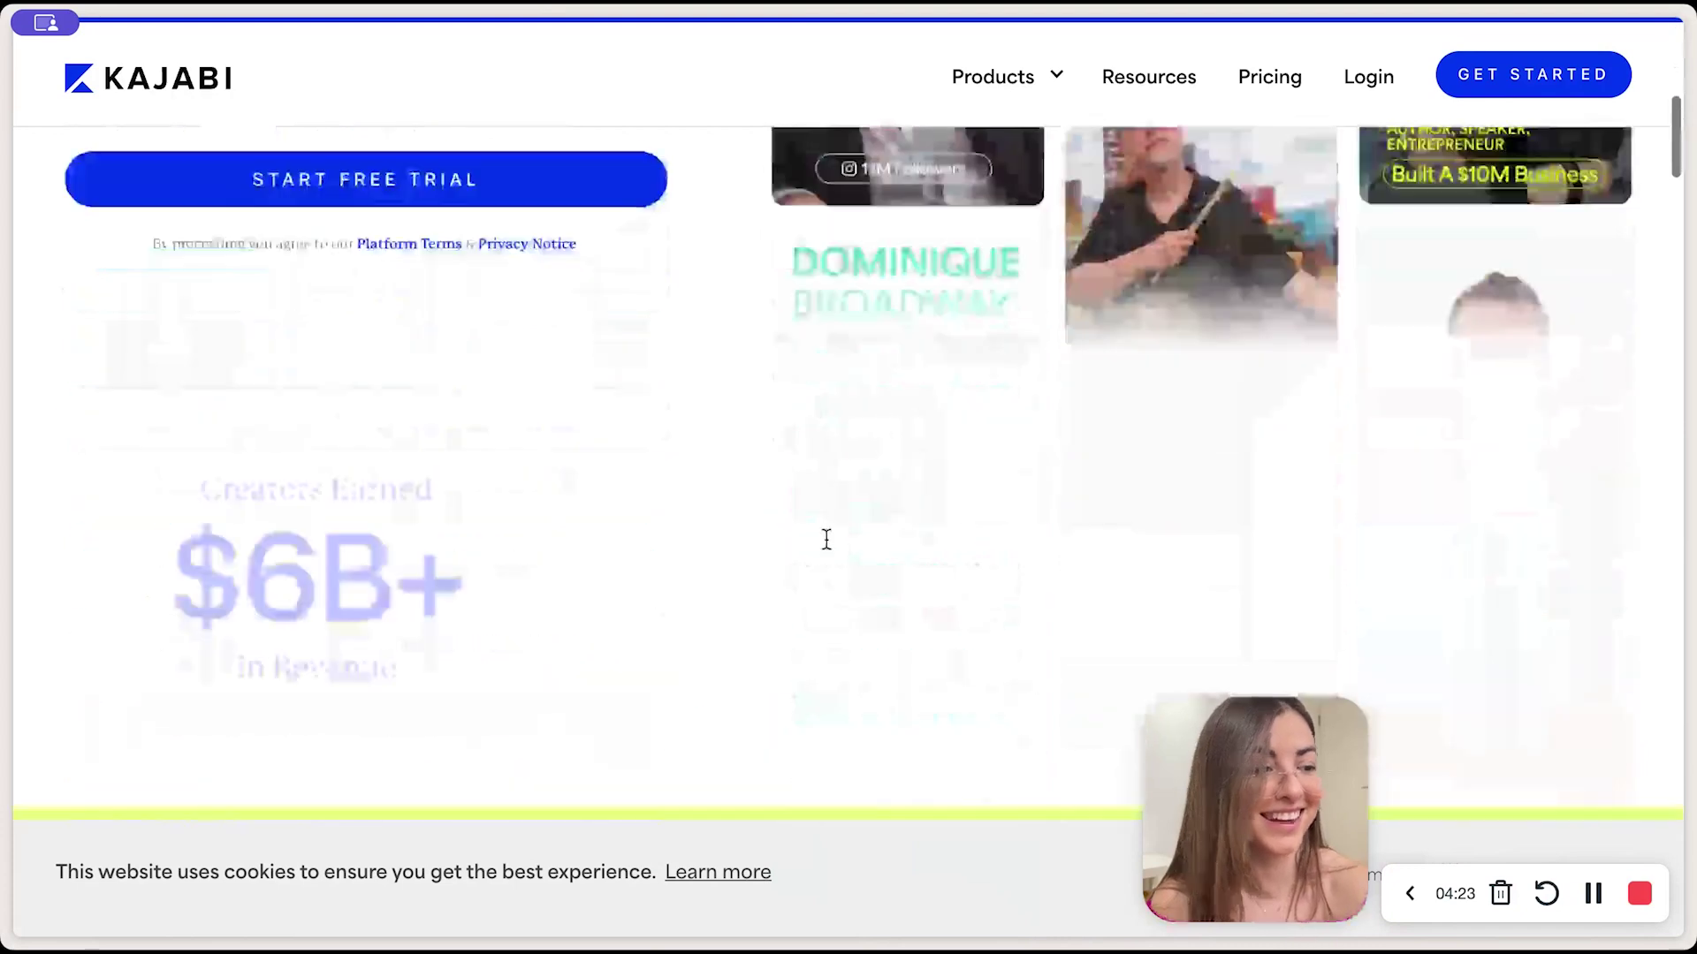
scroll(826, 538, down, 6)
scroll(825, 538, up, 20)
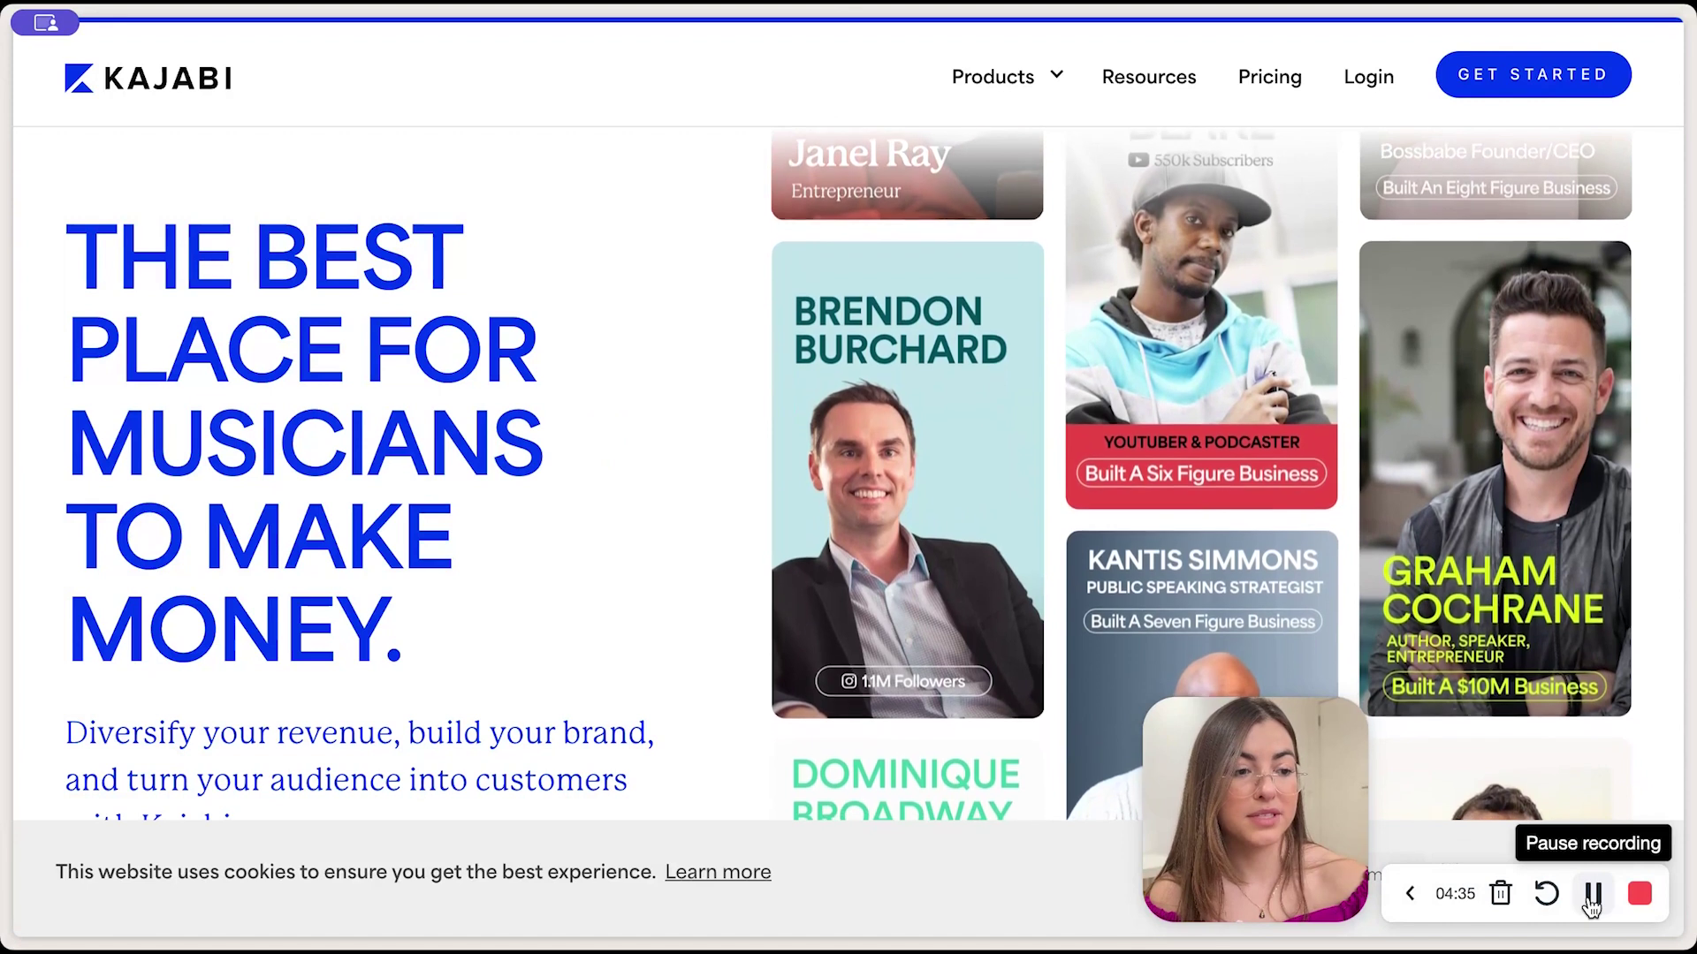
click(1592, 894)
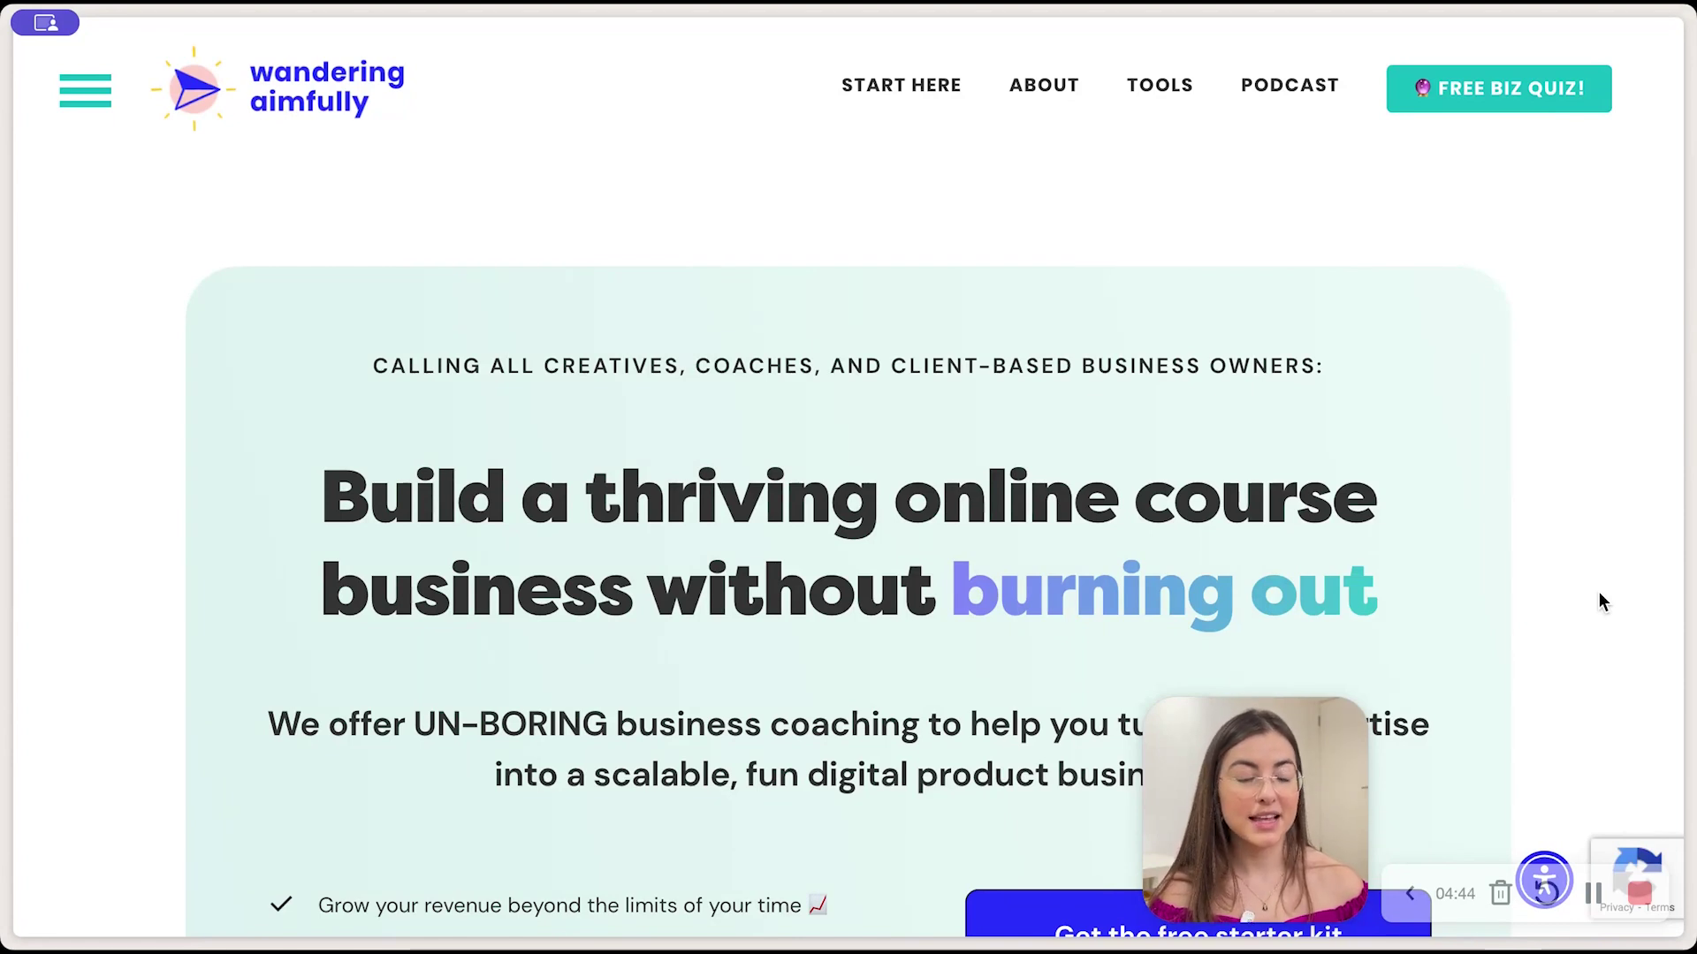
- Switch to the Wandering Aimfully website and examine its homepage headline, free Client Off-Ramp Starter Kit offer and member testimonials
scroll(997, 504, down, 5)
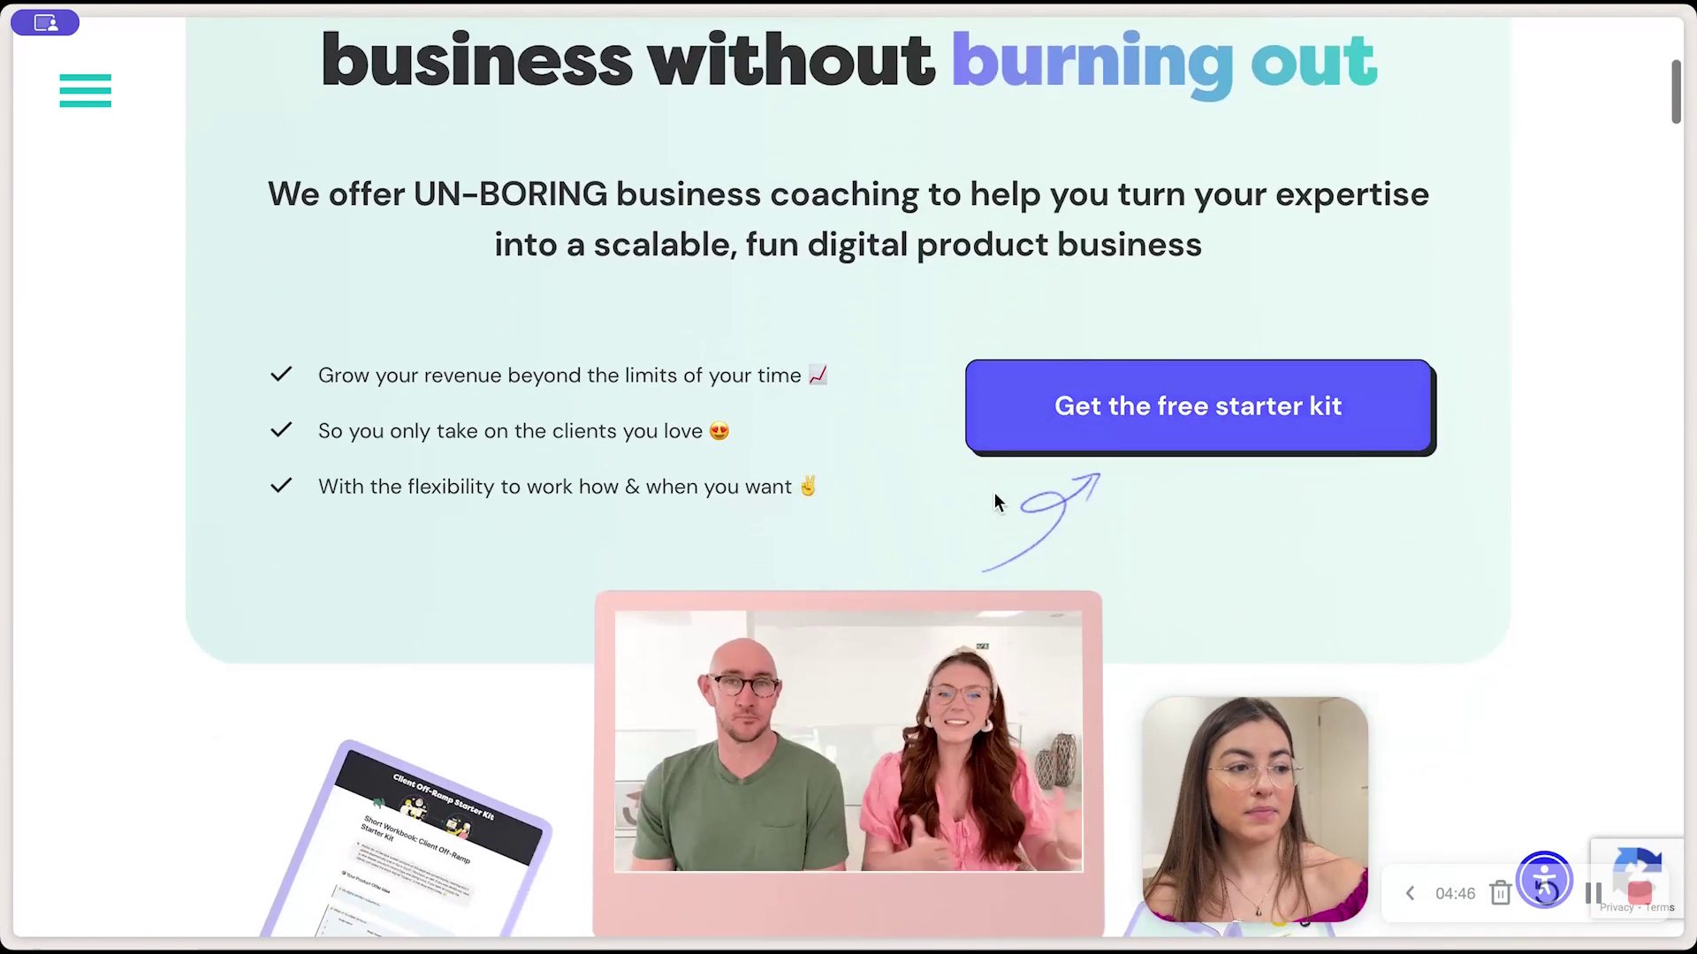
scroll(997, 504, down, 10)
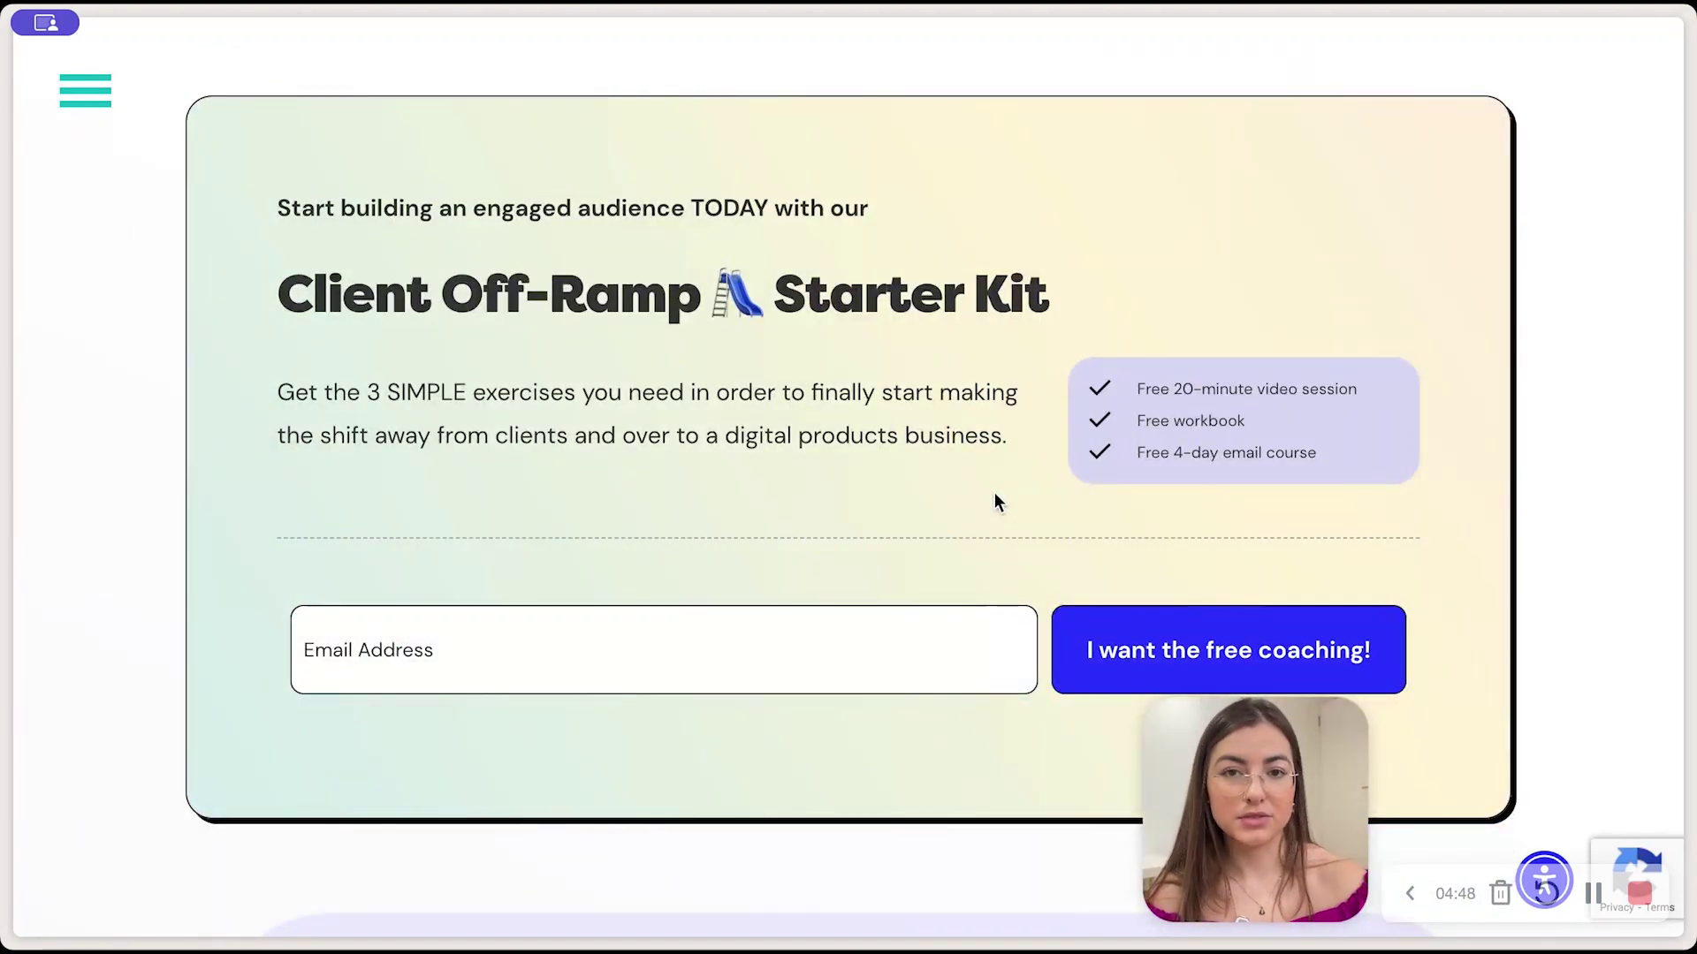
scroll(997, 502, up, 12)
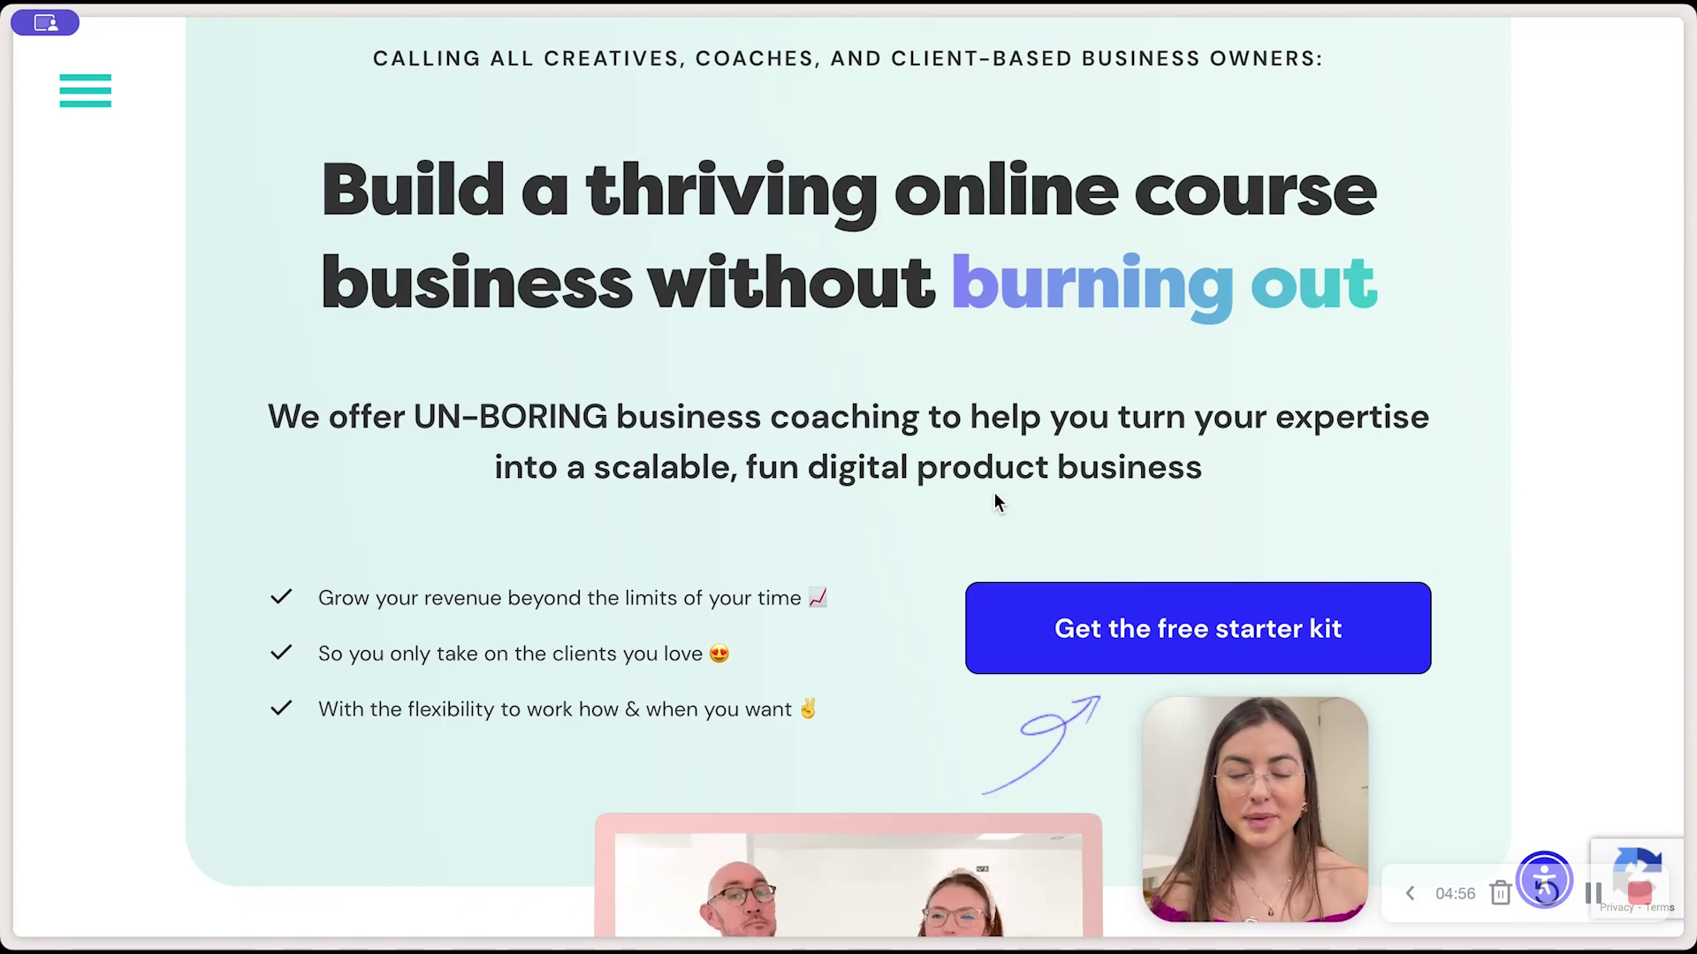
scroll(994, 499, down, 15)
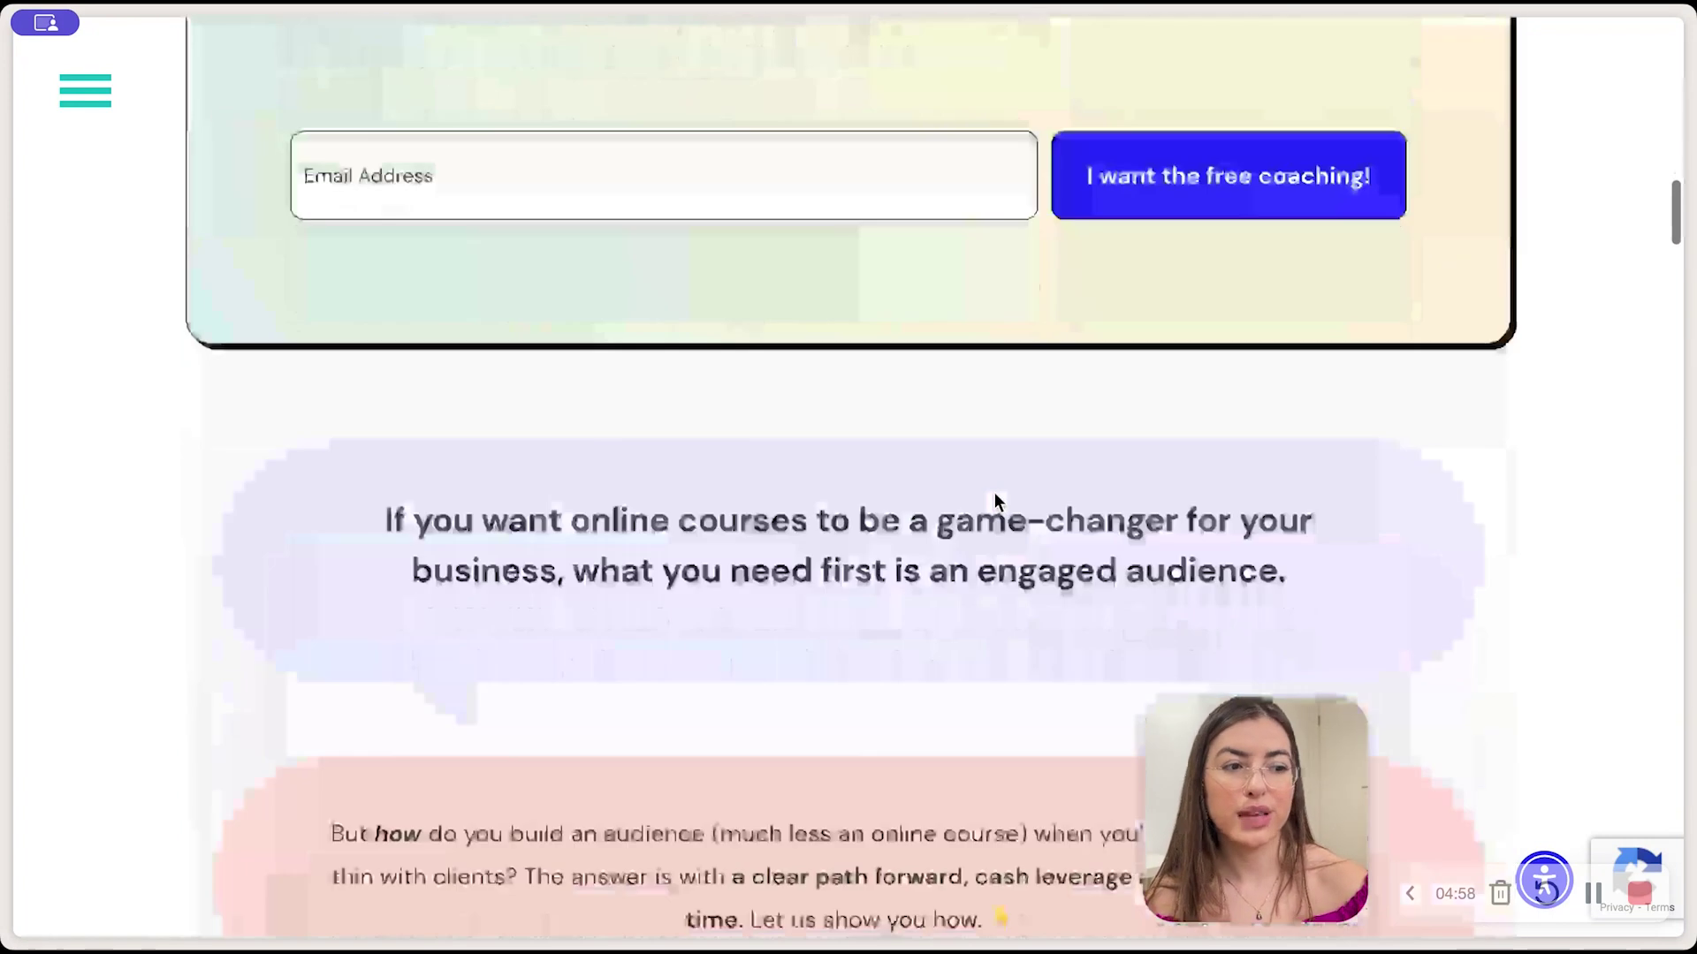
scroll(994, 499, down, 10)
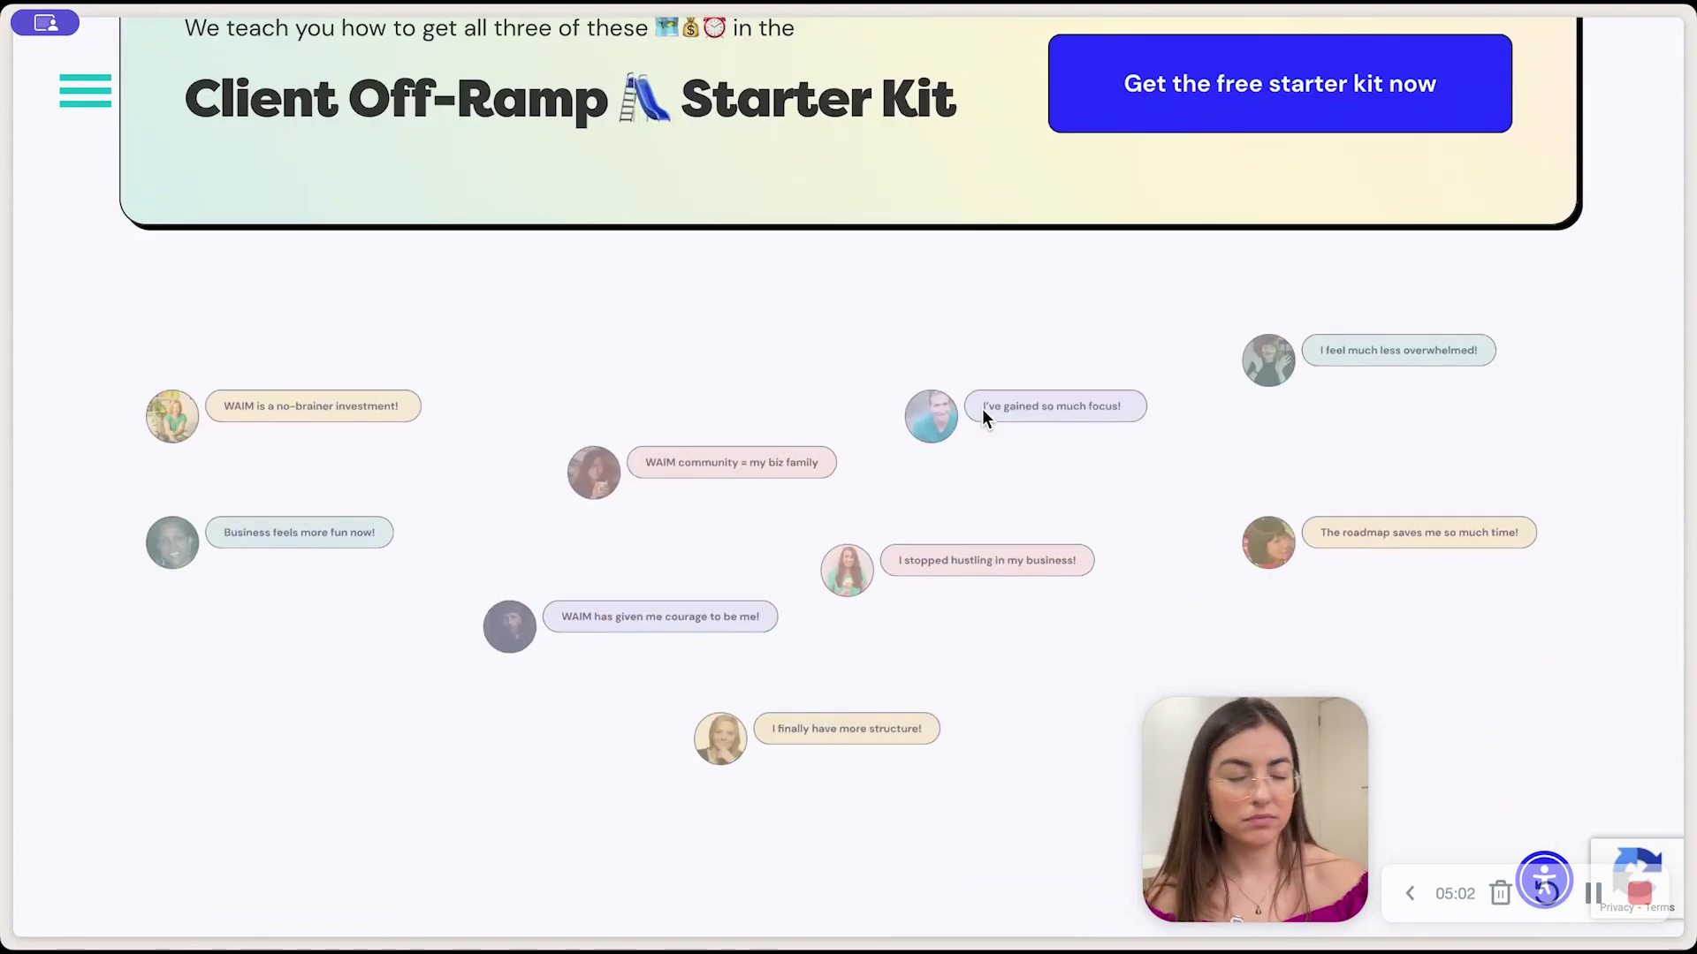
scroll(986, 418, down, 3)
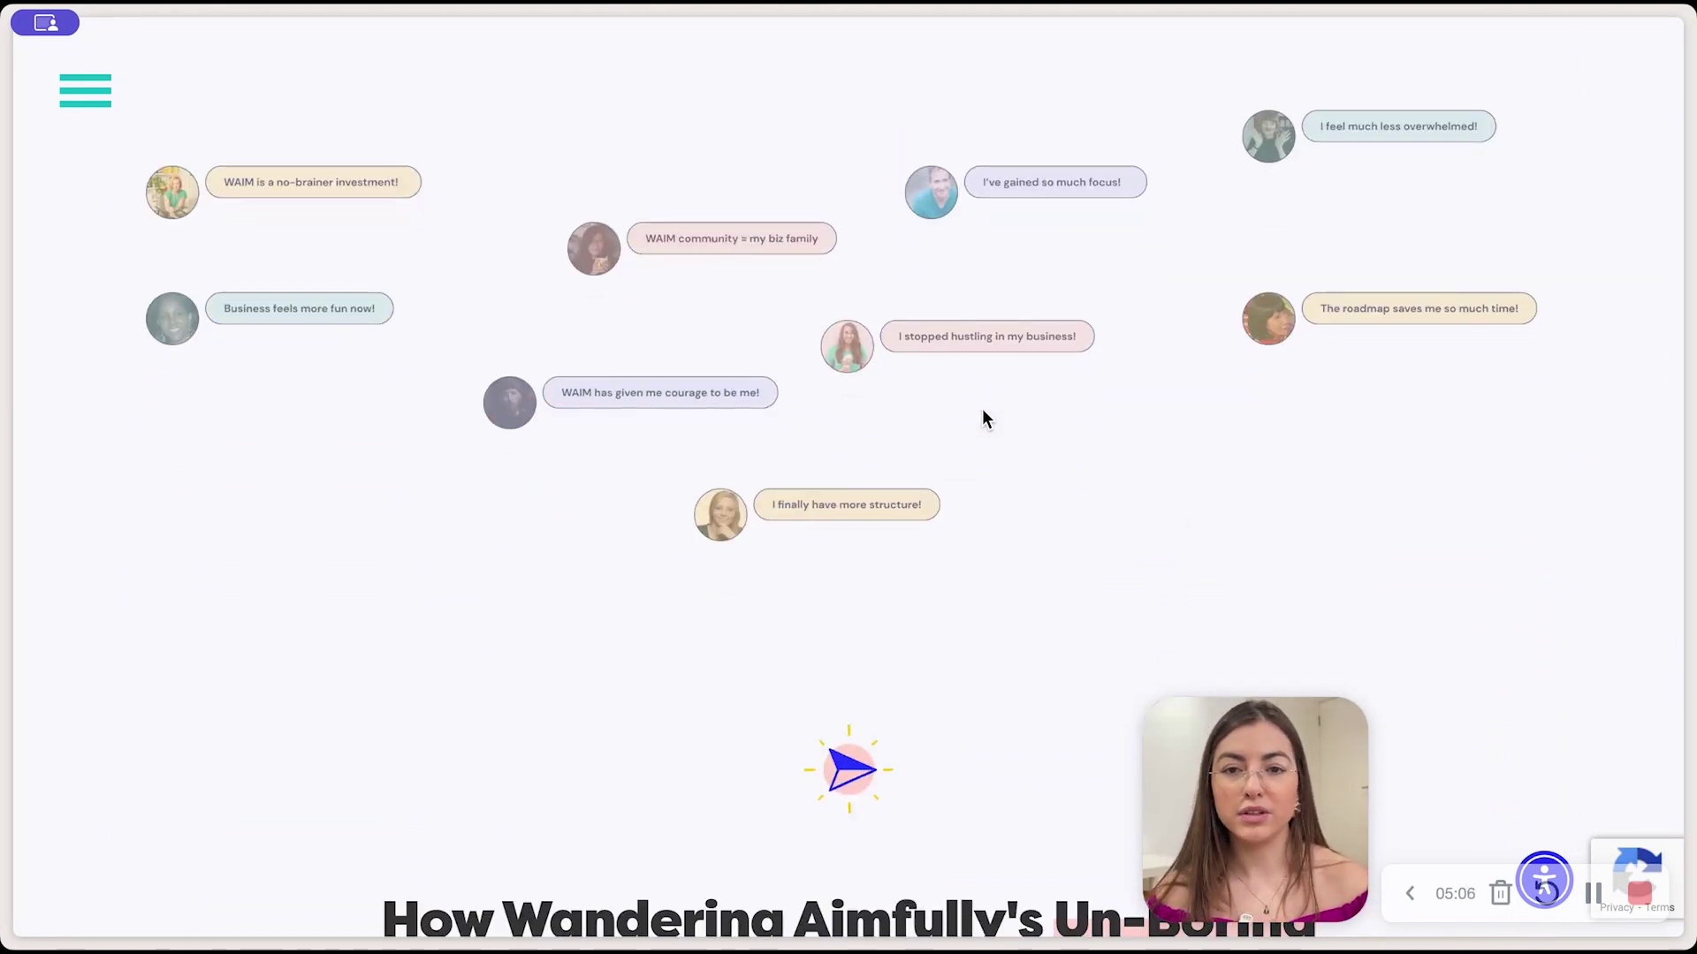
- Examine the WAIM Unlimited coaching program section and its image carousel on the Wandering Aimfully homepage
scroll(986, 417, down, 15)
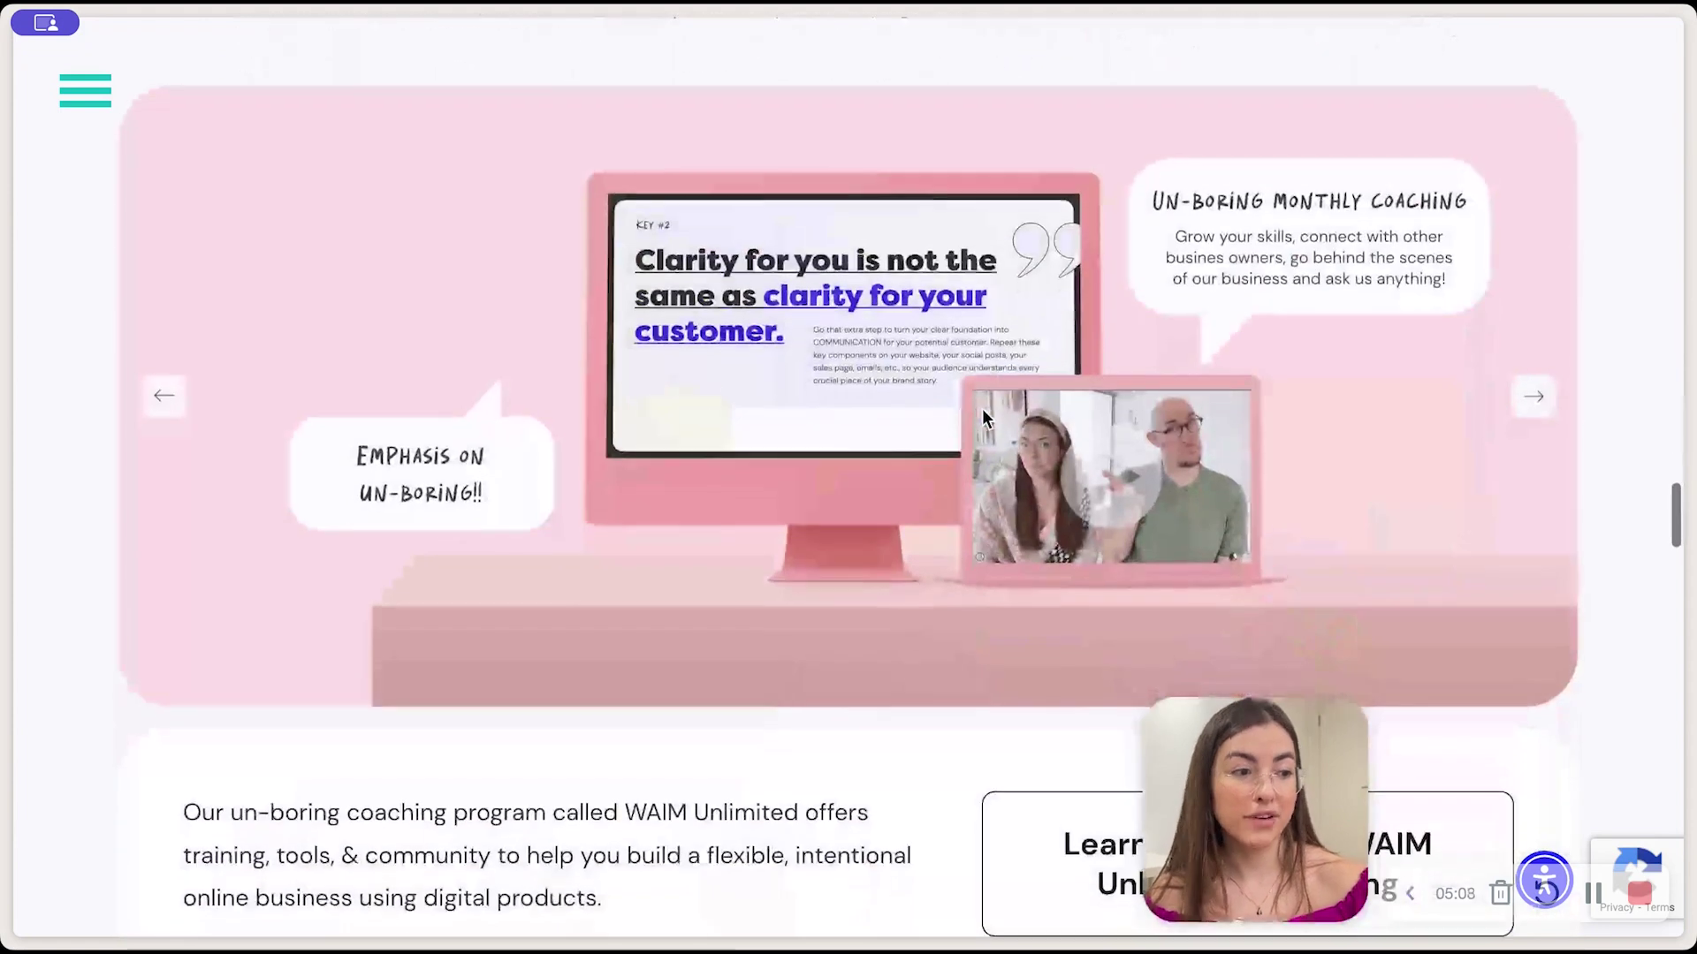
scroll(983, 408, up, 13)
scroll(982, 408, down, 1)
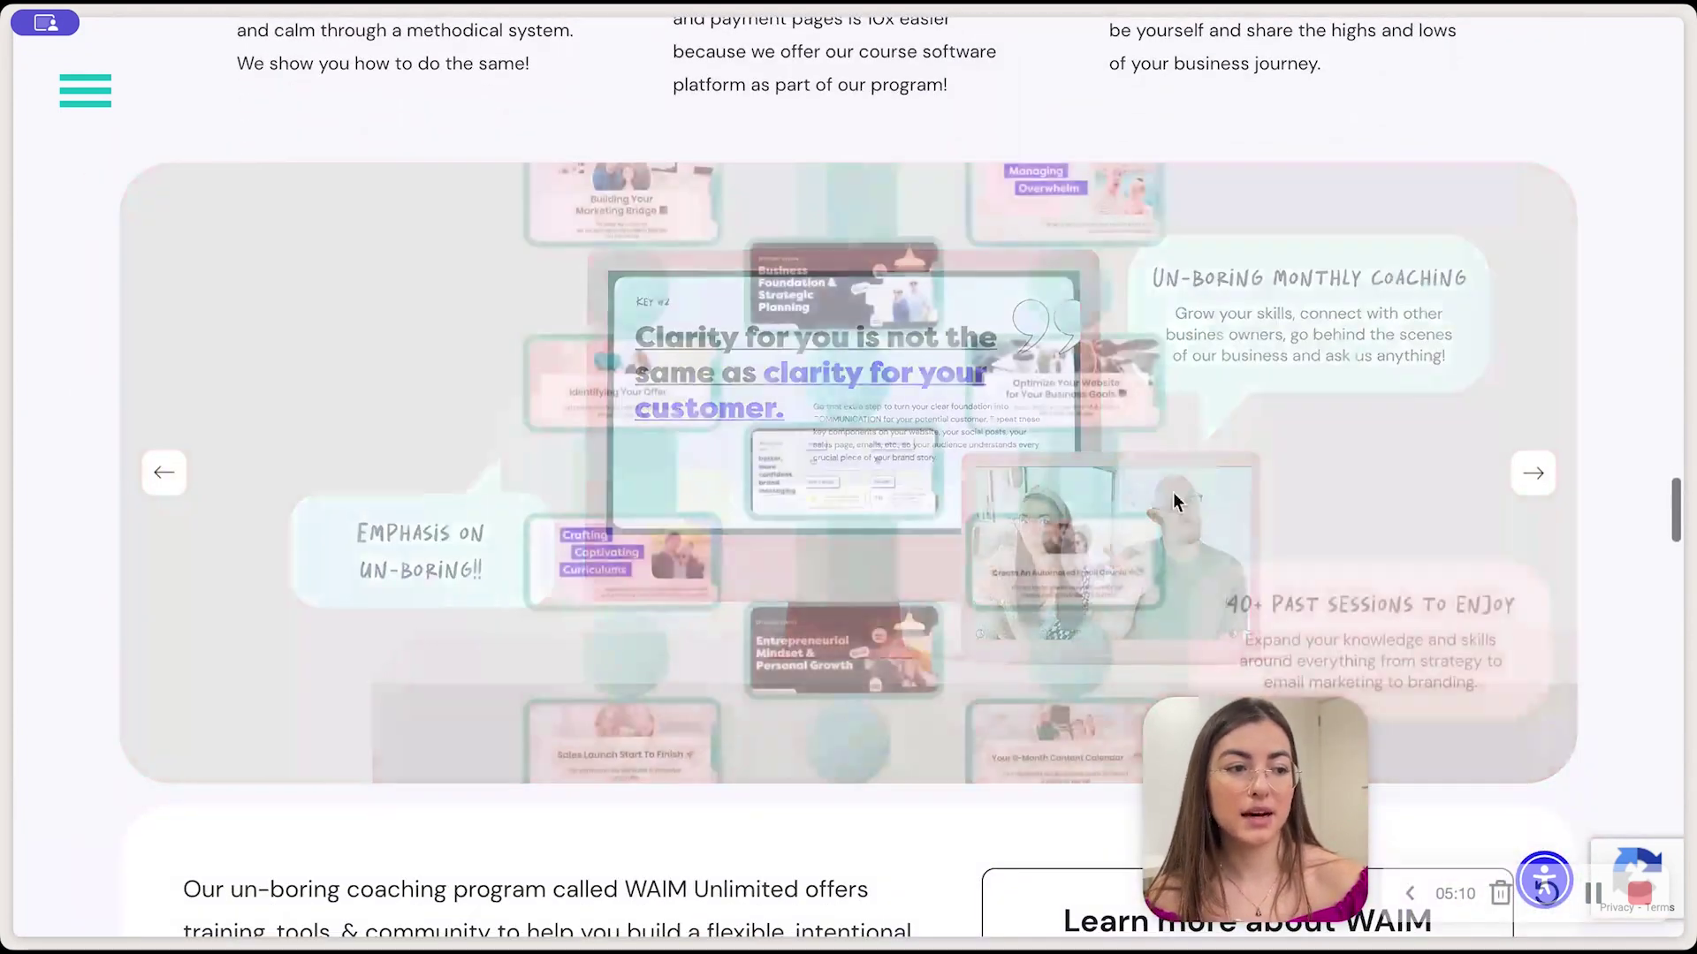
- Review the rest of the homepage, including the founders' introduction, teaching approach, 3-minute quiz and footer links
scroll(1211, 528, down, 16)
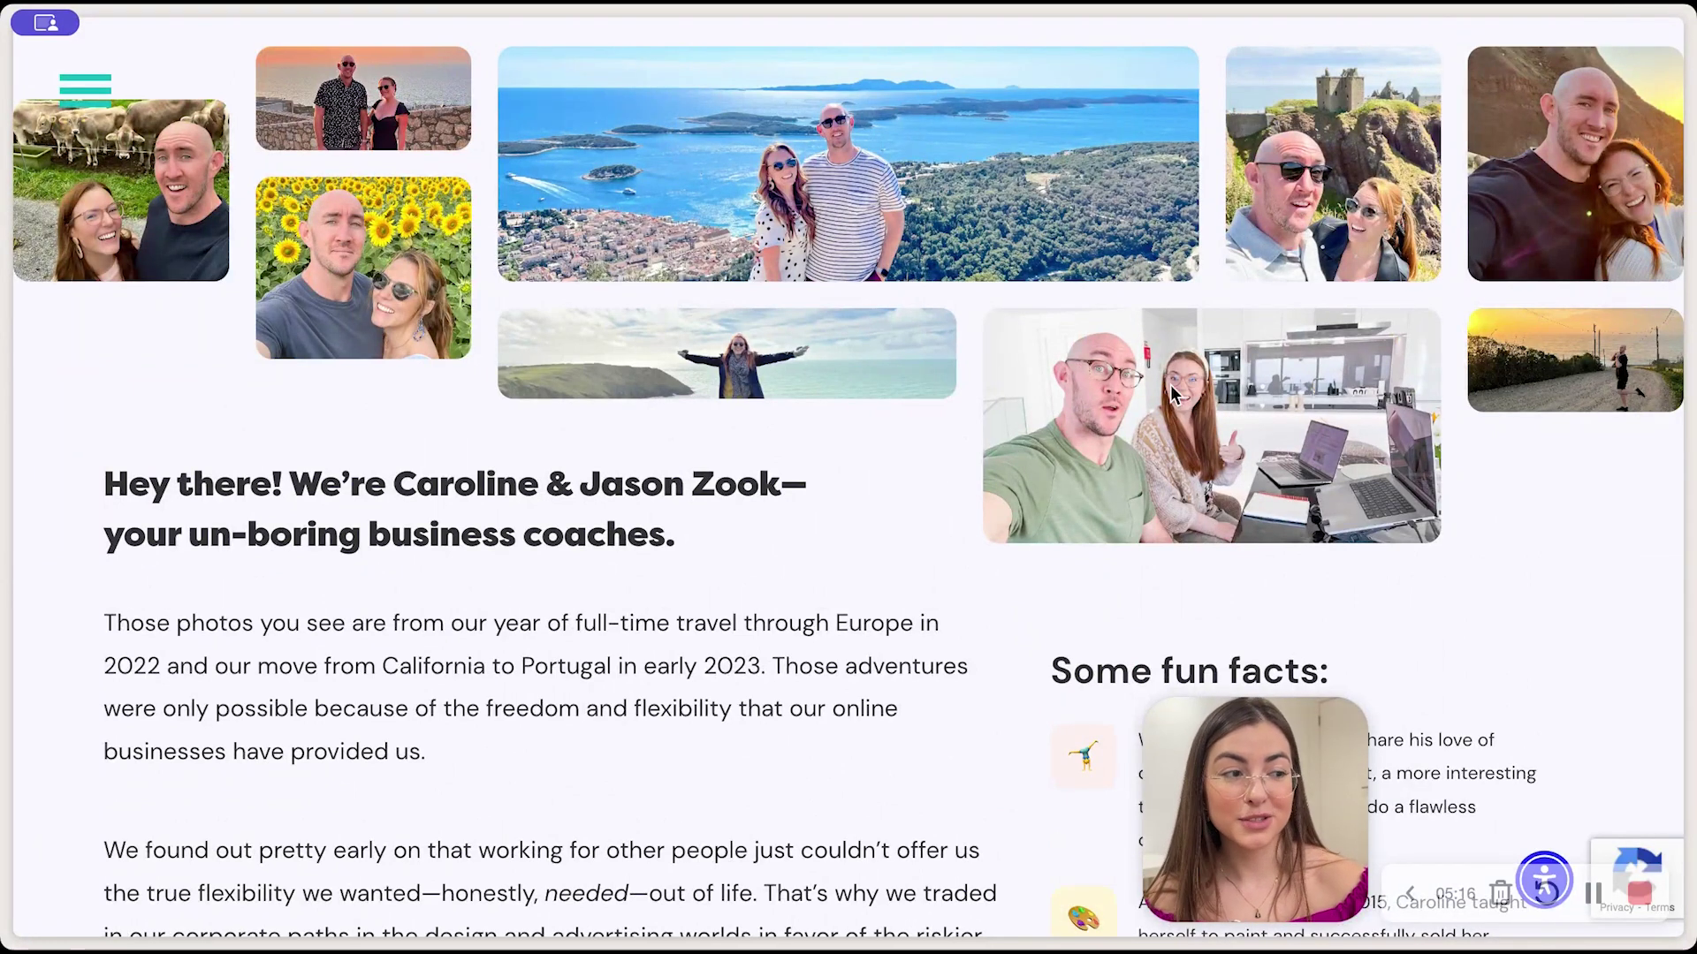
scroll(1173, 392, down, 18)
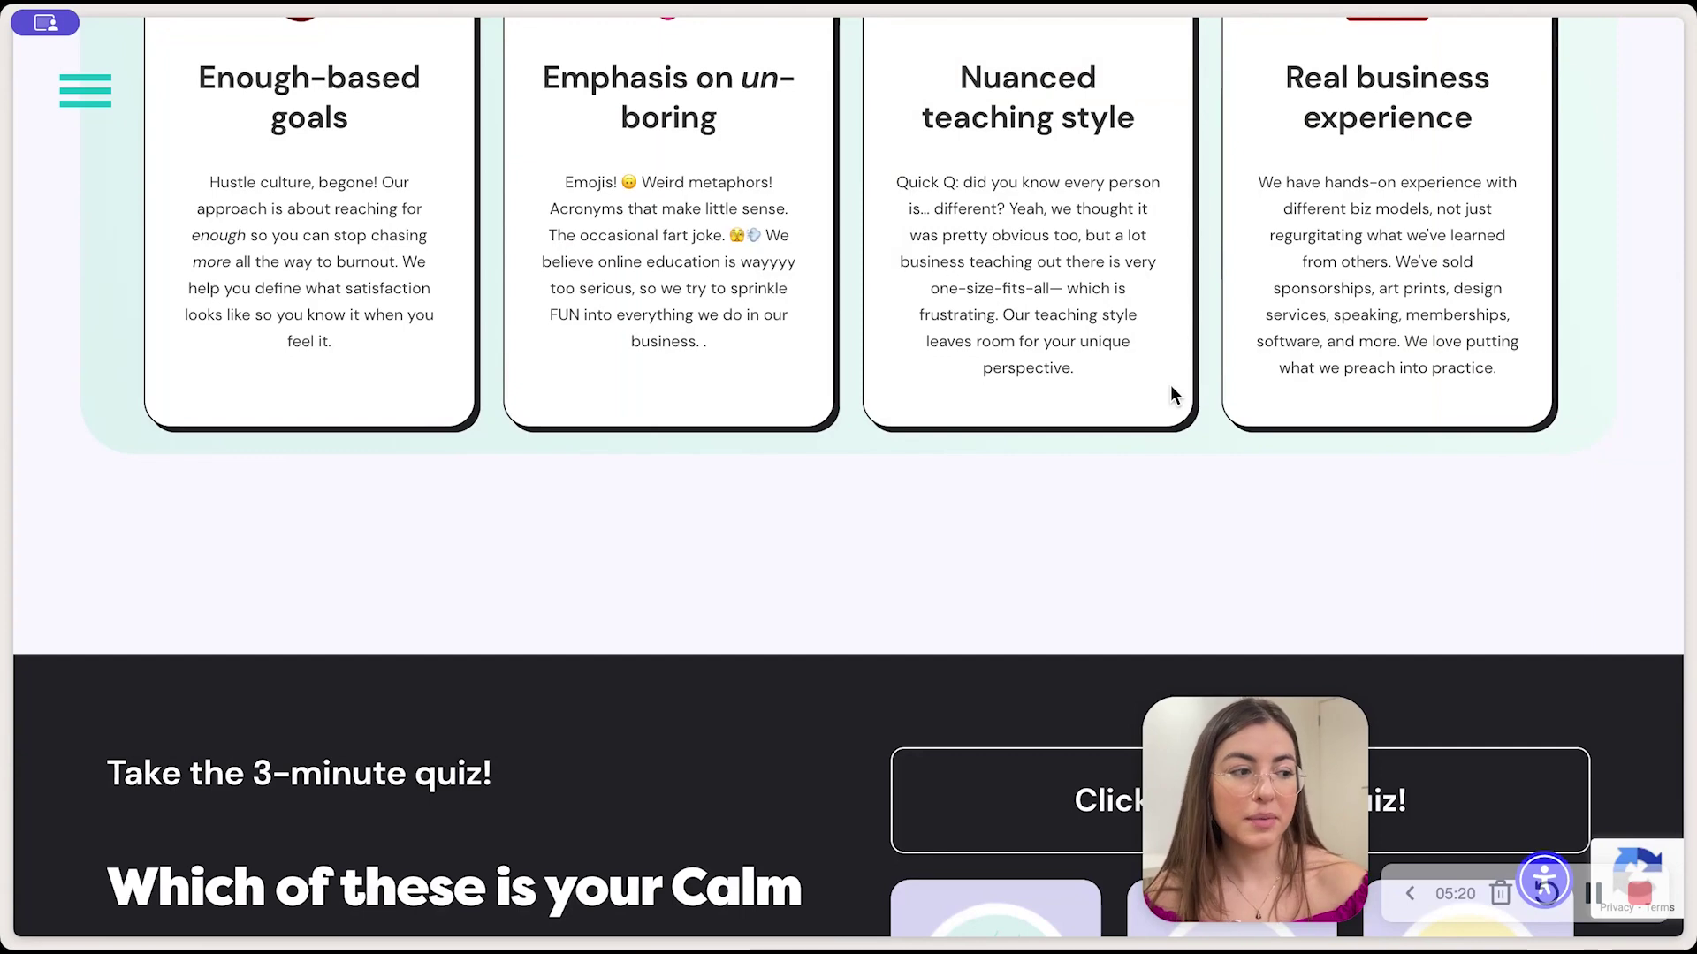
scroll(1172, 389, down, 4)
scroll(1171, 385, down, 11)
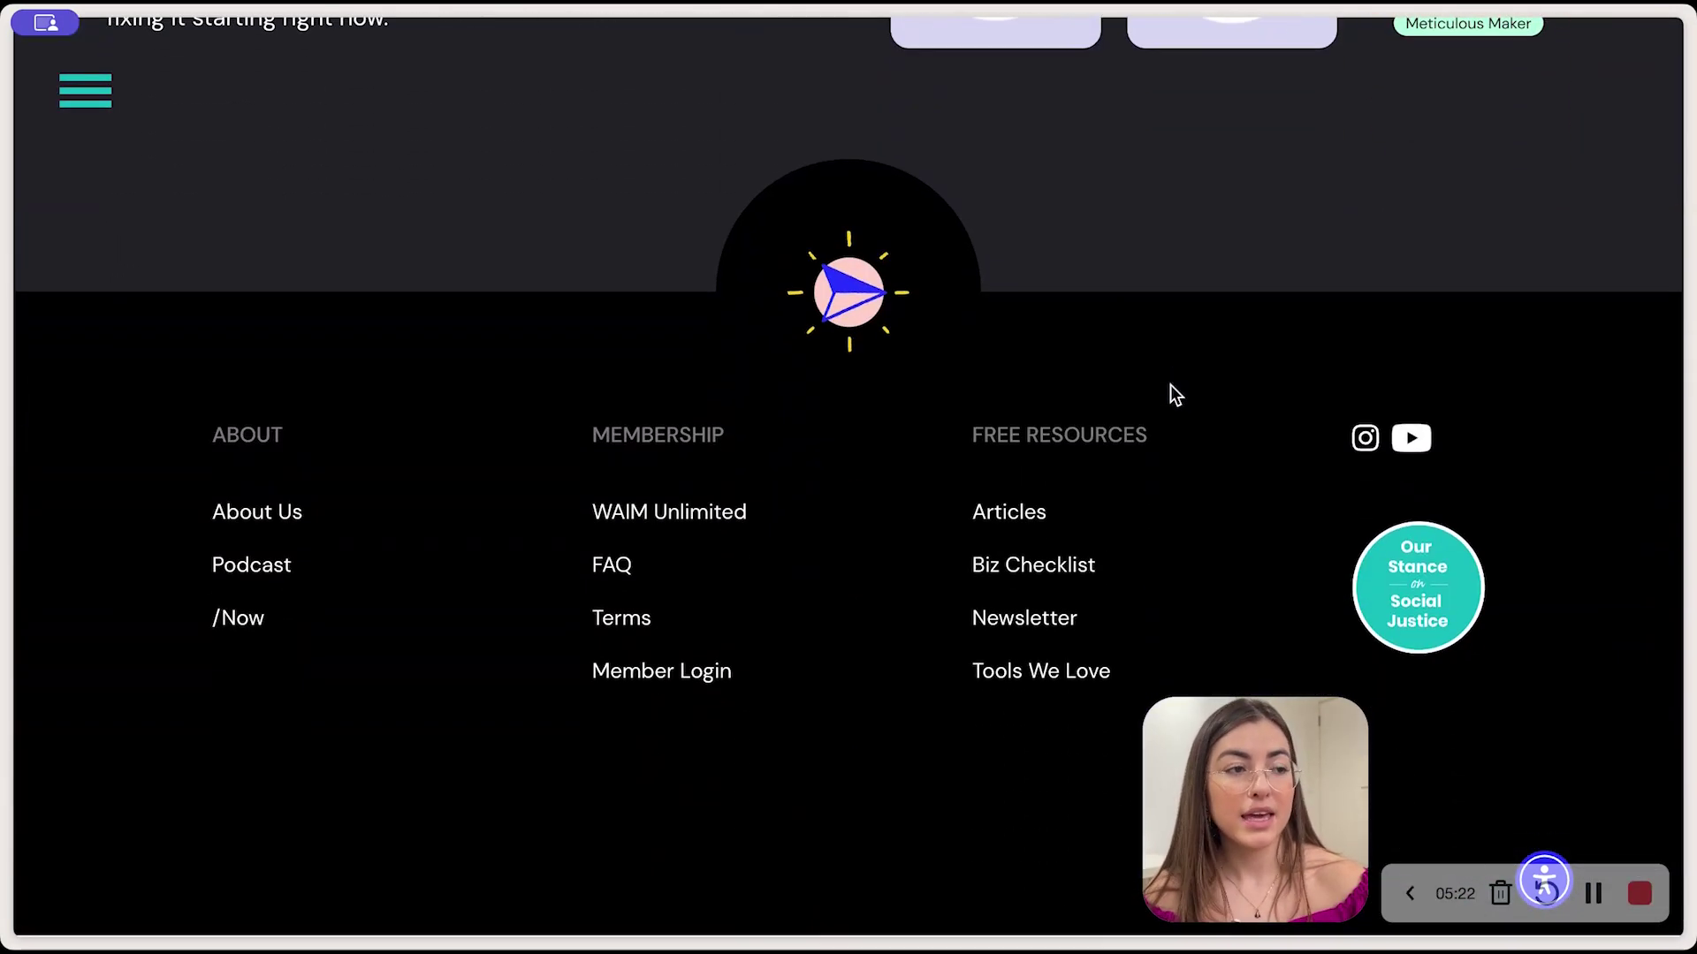
scroll(539, 785, up, 9)
scroll(551, 729, down, 6)
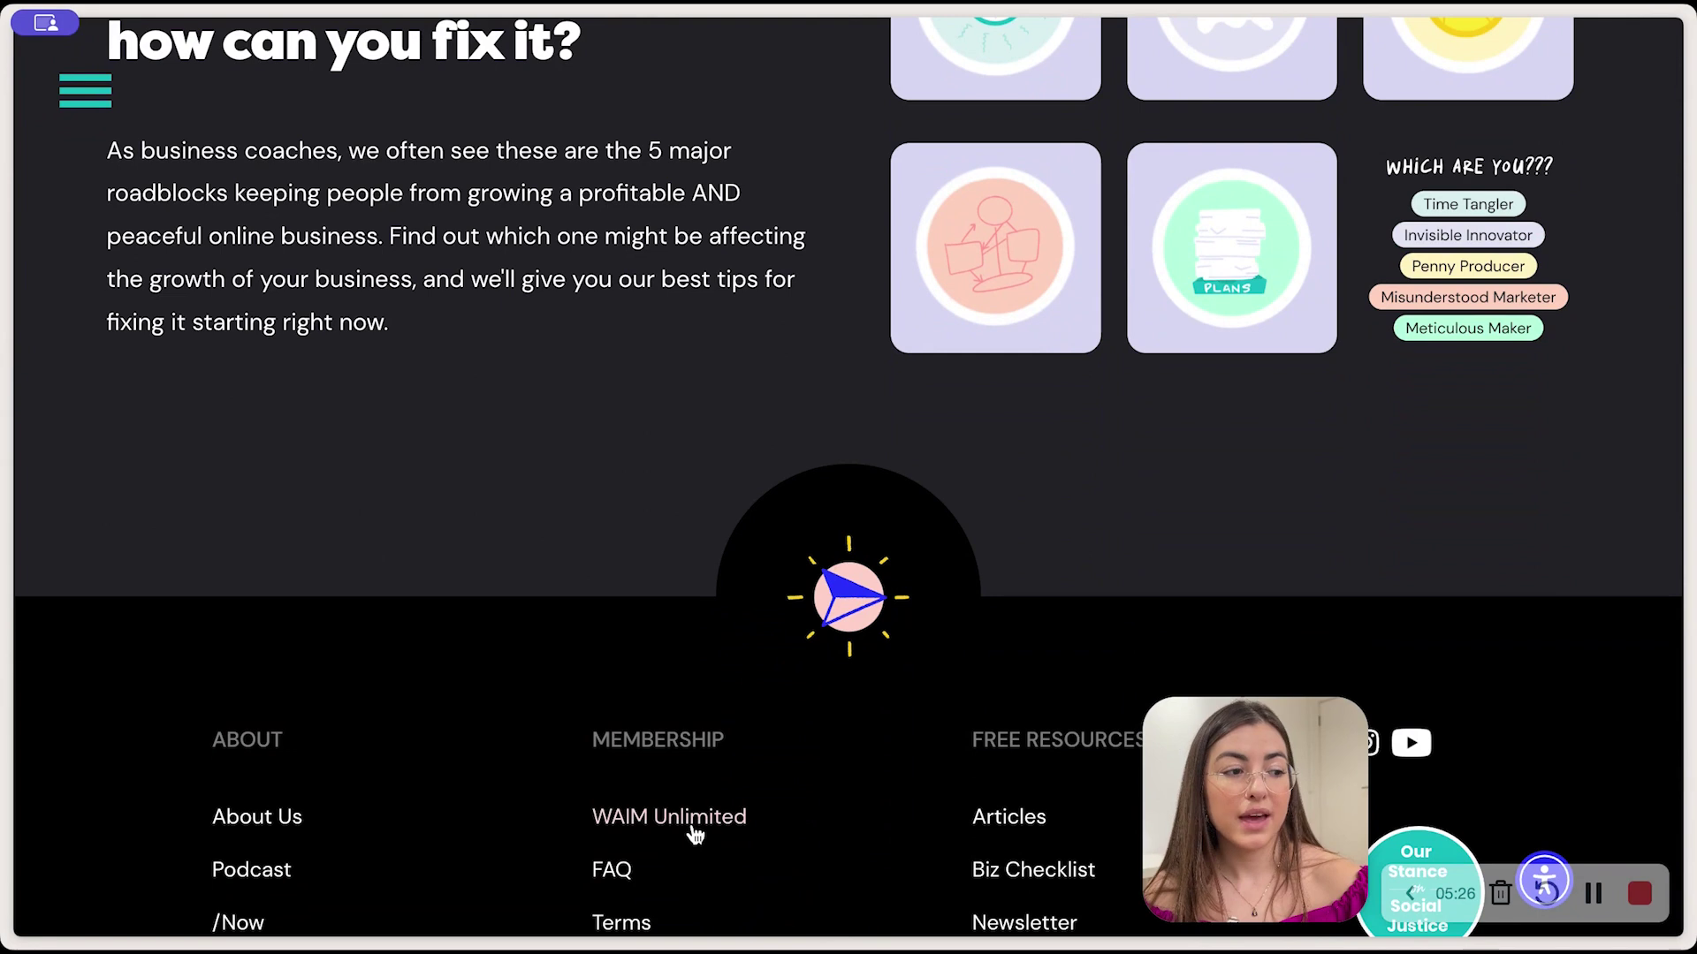